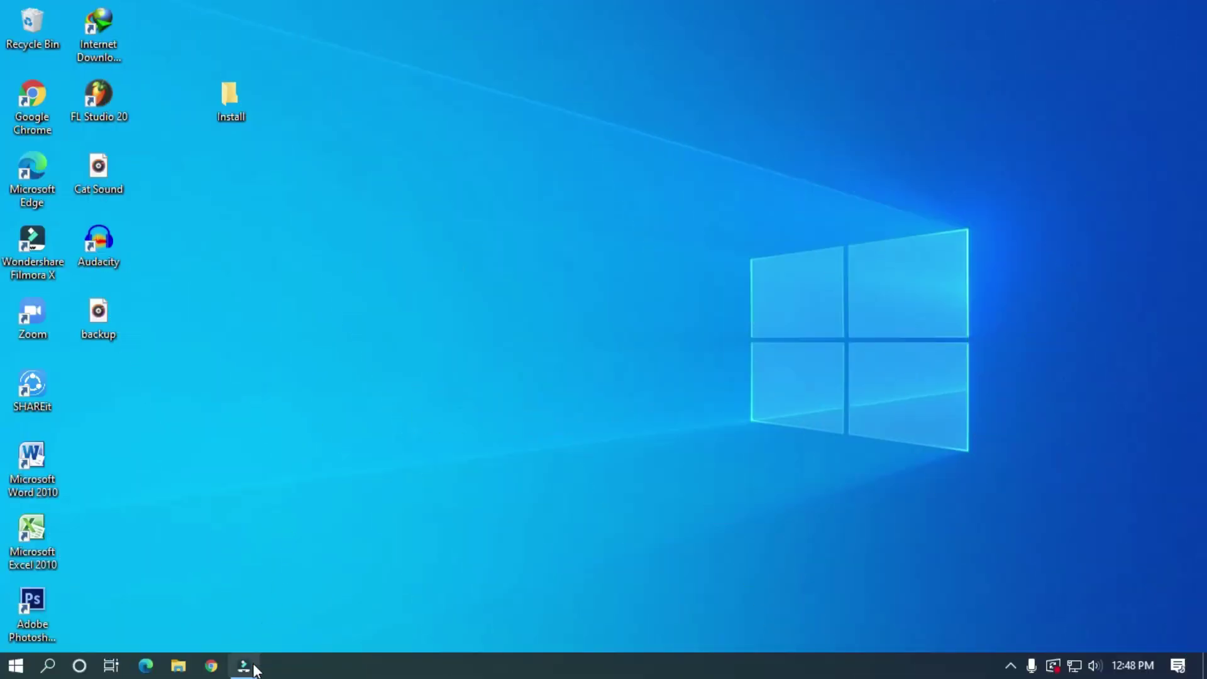
Add a Default Title clip from the Titles library to the video track.
{"action": "left_click", "coordinate": [246, 665]}
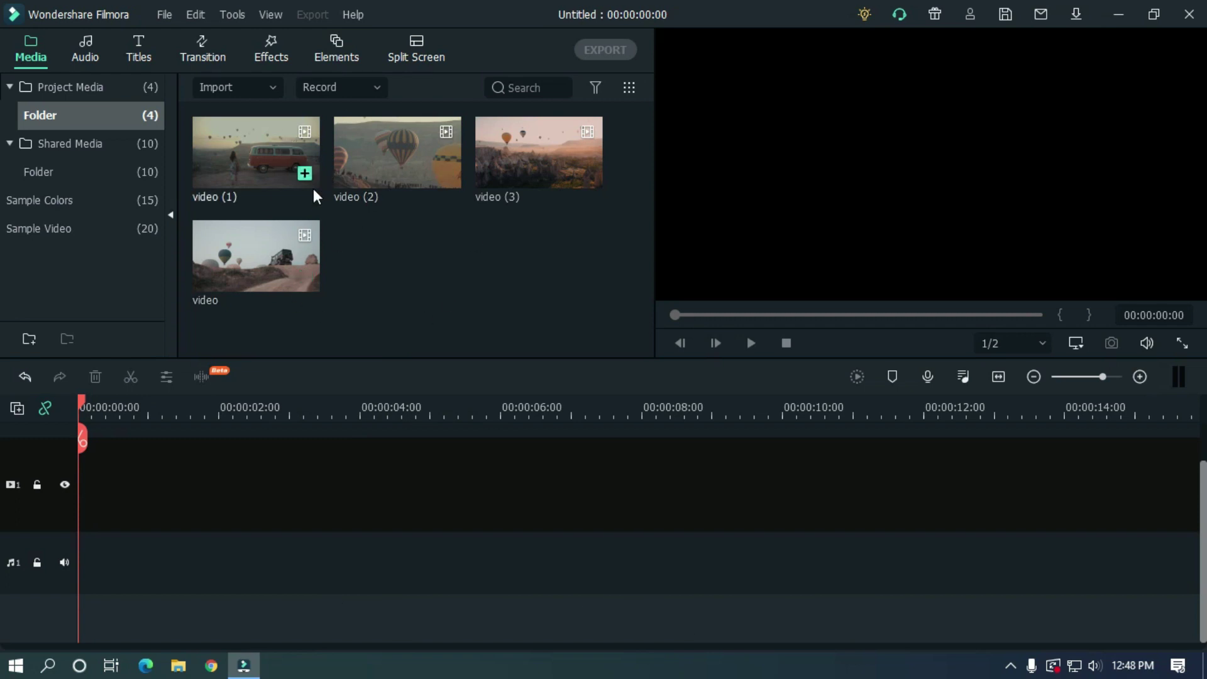
{"action": "left_click", "coordinate": [142, 39]}
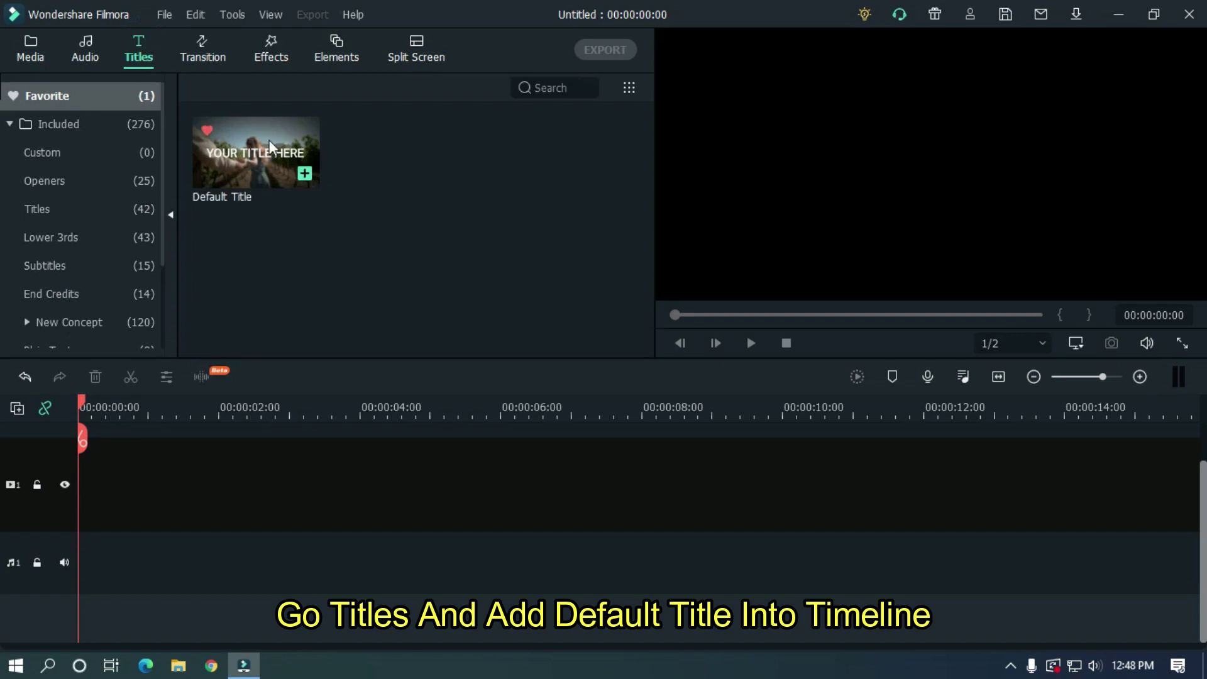
{"action": "left_click_drag", "start_coordinate": [269, 139], "coordinate": [108, 503]}
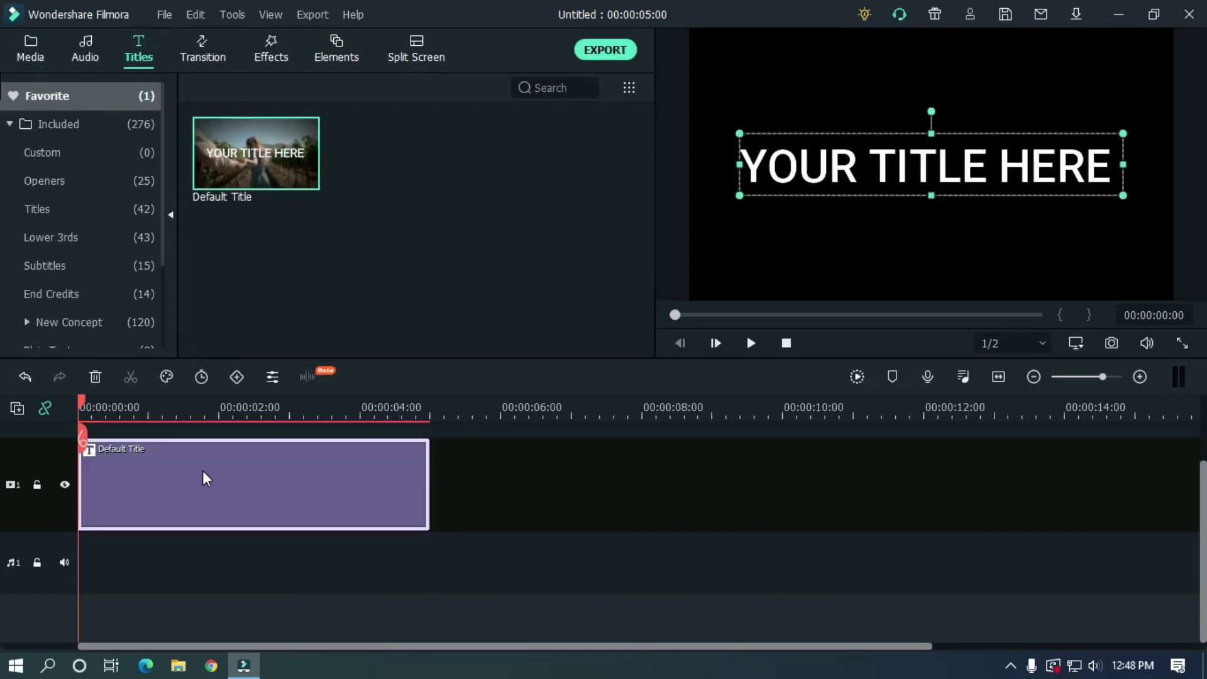
Replace the title's placeholder text with AMAZING.
{"action": "double_click", "coordinate": [257, 464]}
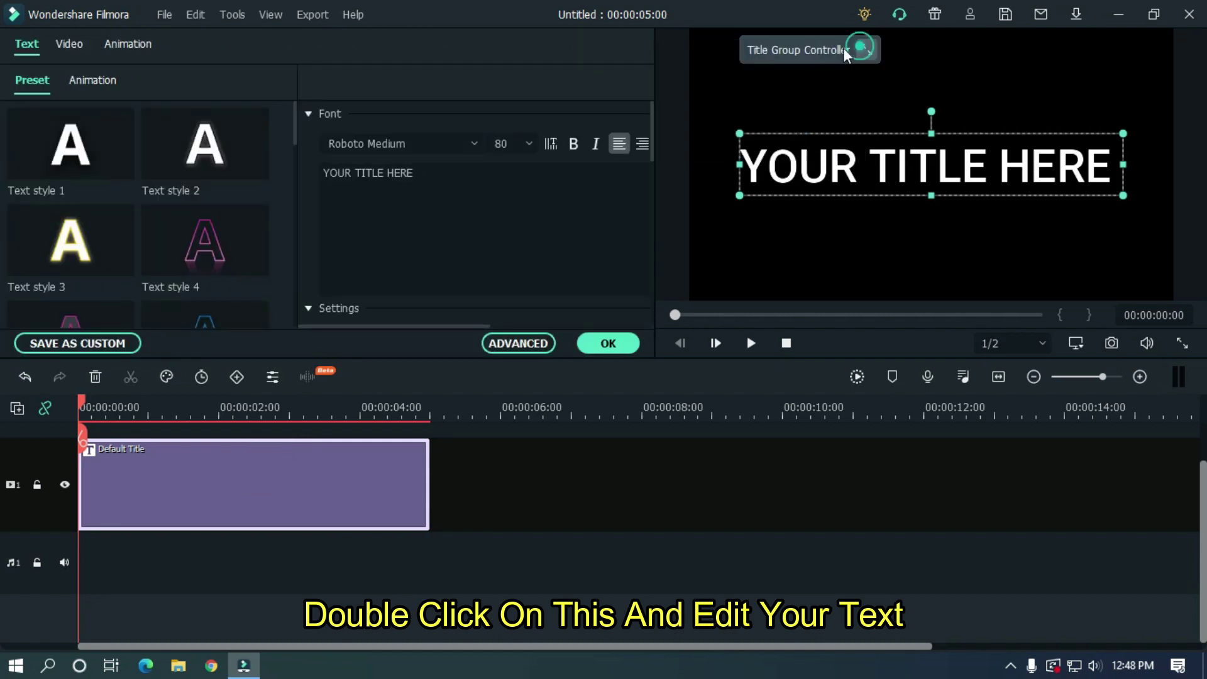
{"action": "left_click", "coordinate": [459, 182]}
{"action": "key", "text": "ctrl+a"}
{"action": "type", "text": "AMAX"}
{"action": "key", "text": "BackSpace"}
{"action": "type", "text": "ZING"}
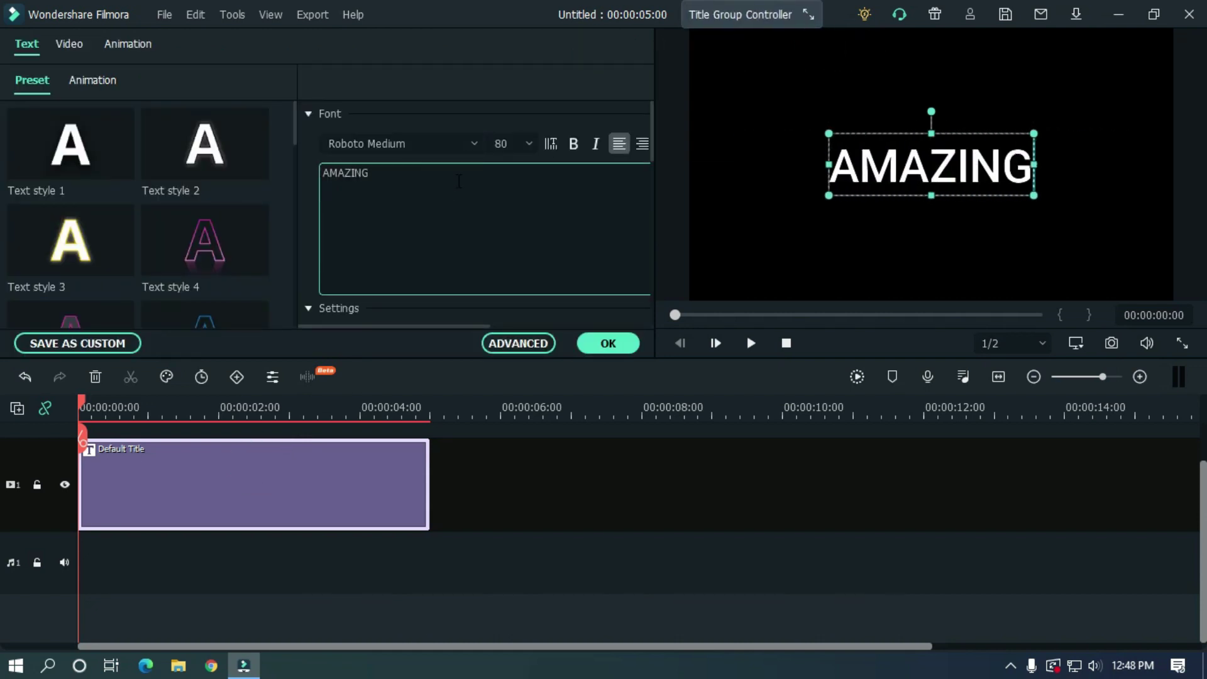
Set the title font to Impact at size 250.
{"action": "left_click", "coordinate": [432, 142]}
{"action": "type", "text": "I"}
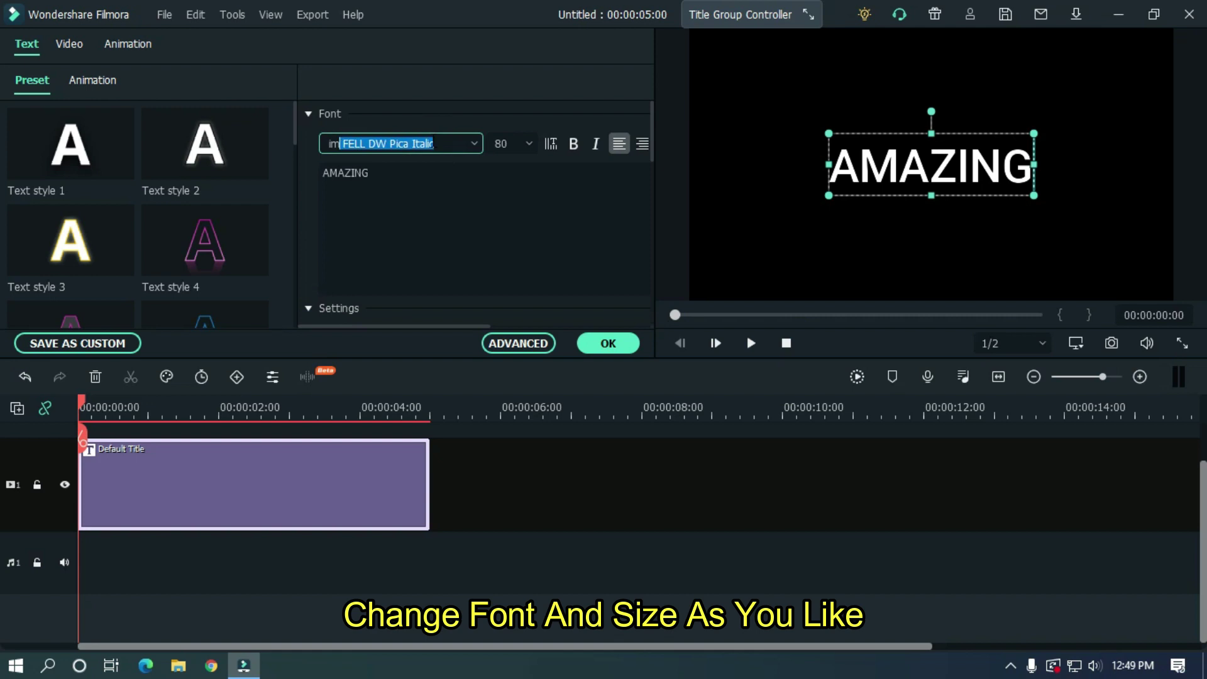
{"action": "type", "text": "mpact"}
{"action": "key", "text": "Return"}
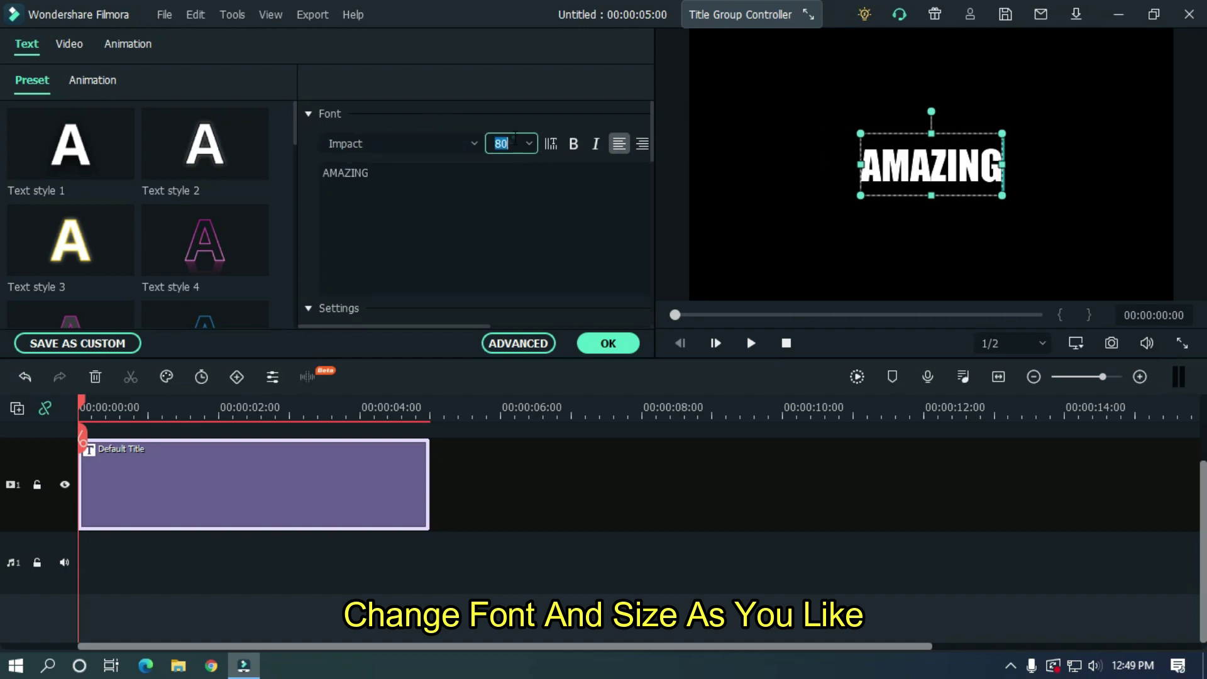
{"action": "type", "text": "250"}
{"action": "key", "text": "Return"}
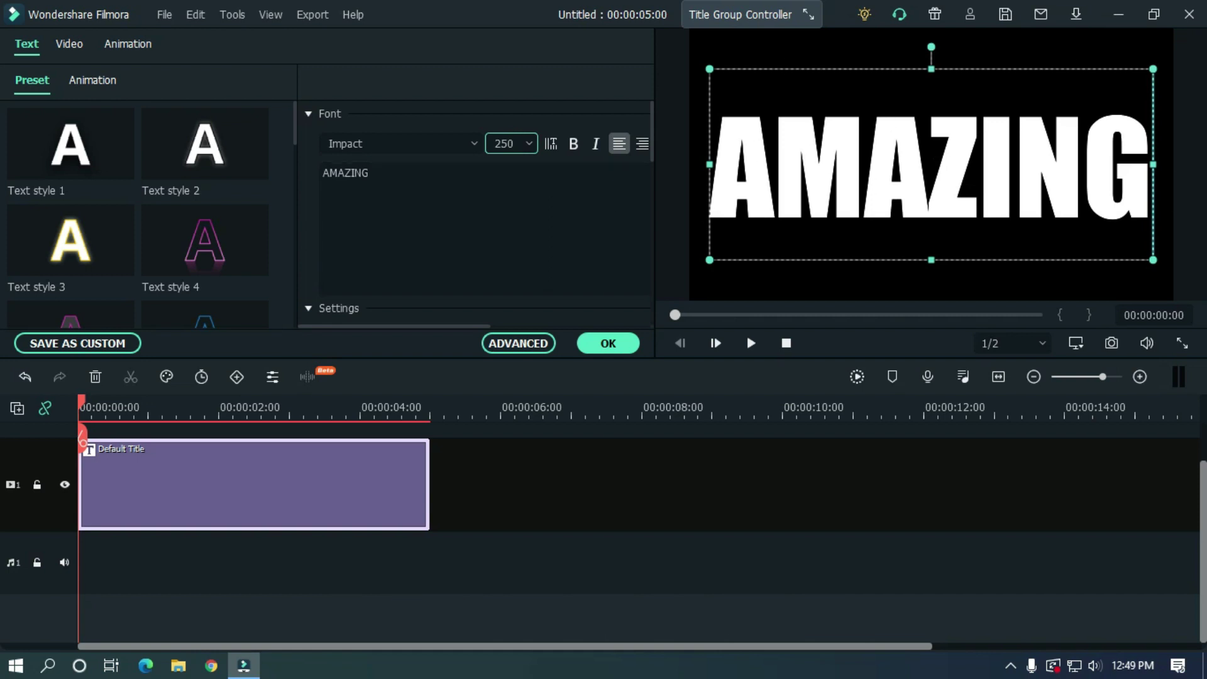
Colour the AMAZING text pure green (#00ff00) using Advanced text editing.
{"action": "left_click", "coordinate": [527, 343]}
{"action": "left_click", "coordinate": [499, 343]}
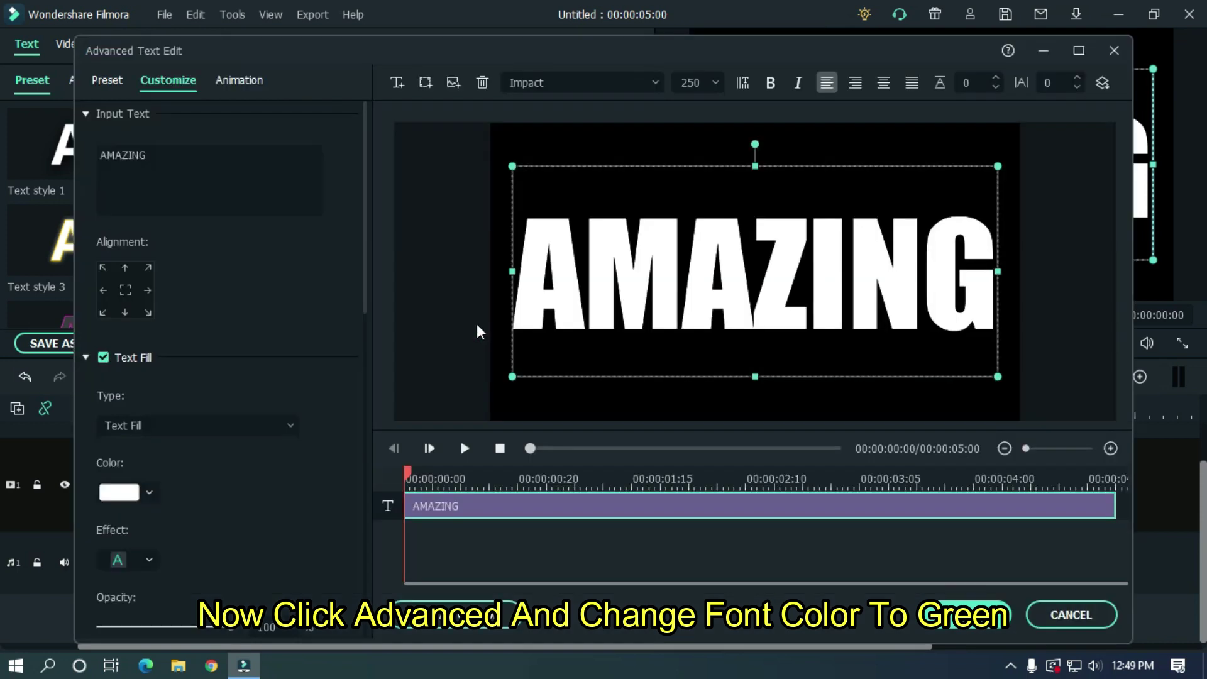
{"action": "left_click", "coordinate": [144, 494]}
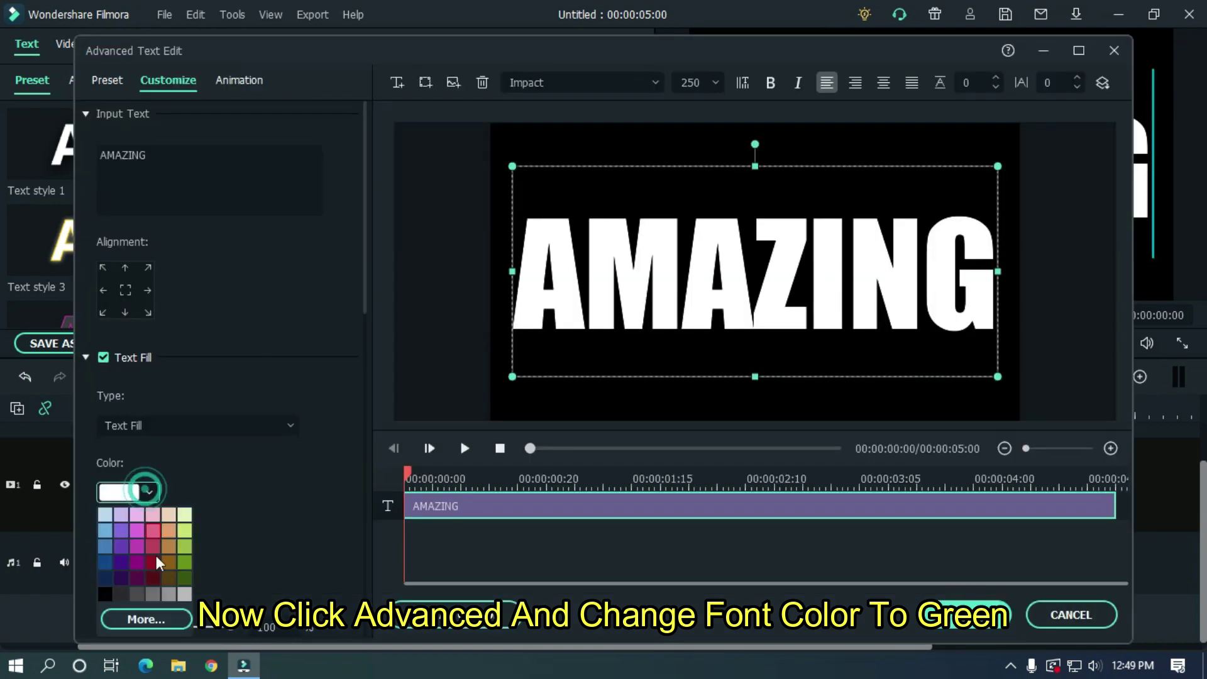
{"action": "left_click", "coordinate": [158, 624]}
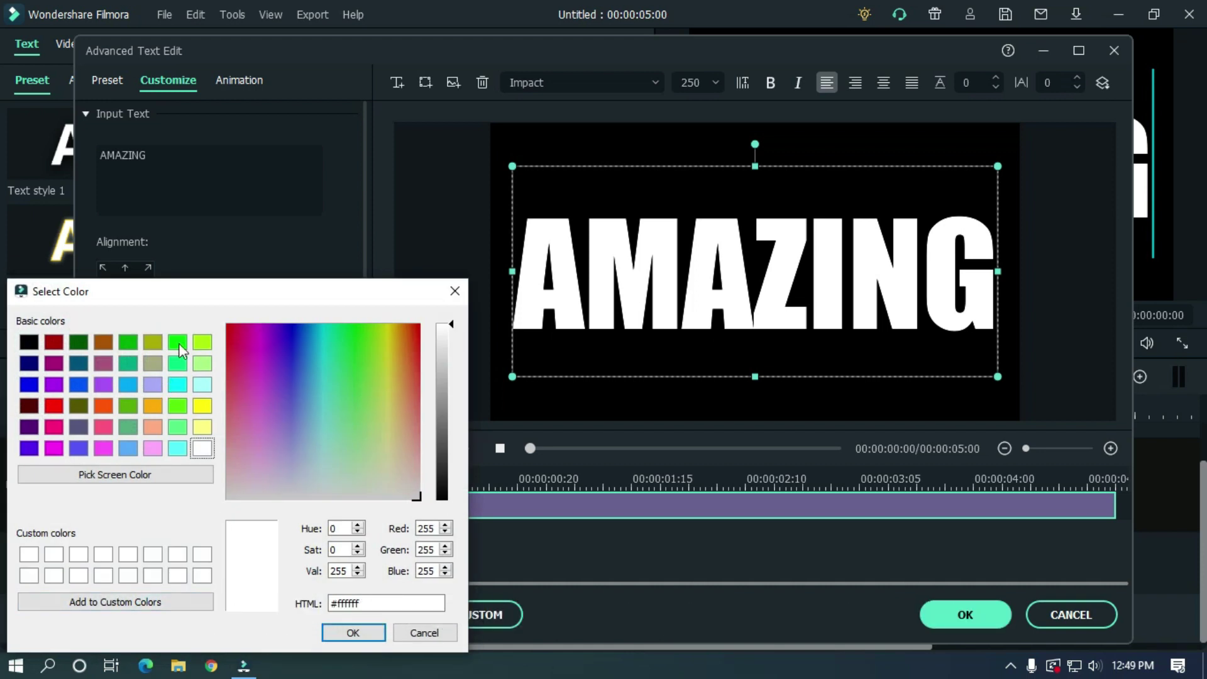
{"action": "left_click", "coordinate": [178, 342]}
{"action": "left_click", "coordinate": [362, 637]}
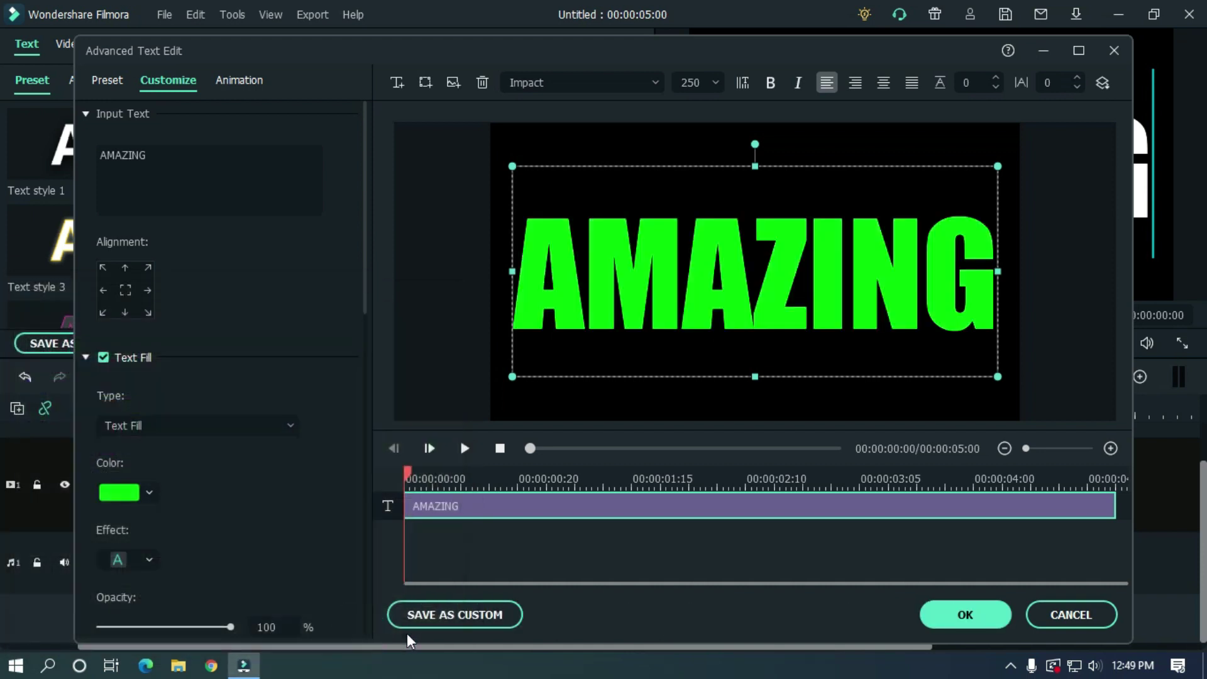
{"action": "left_click", "coordinate": [946, 618]}
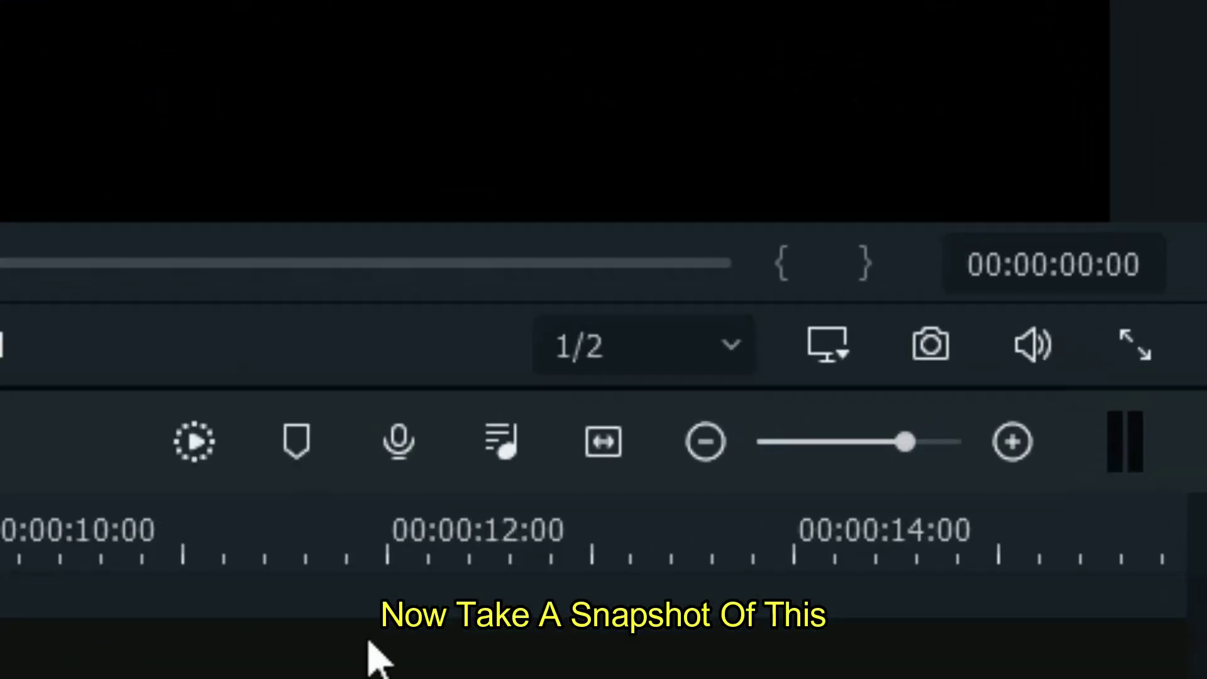
Snapshot AMAZING as Snapshot_5, then retitle the clip BEAUTIFUL and snapshot it as Snapshot_6.
{"action": "left_click", "coordinate": [937, 350]}
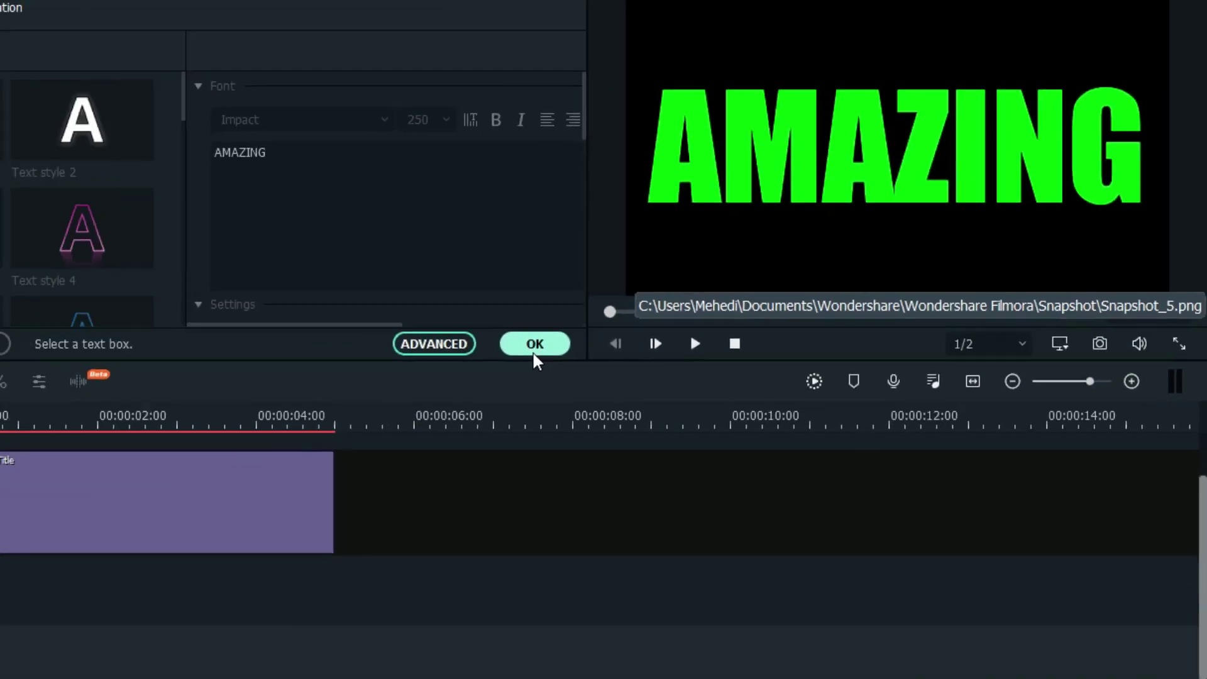
{"action": "left_click", "coordinate": [89, 345]}
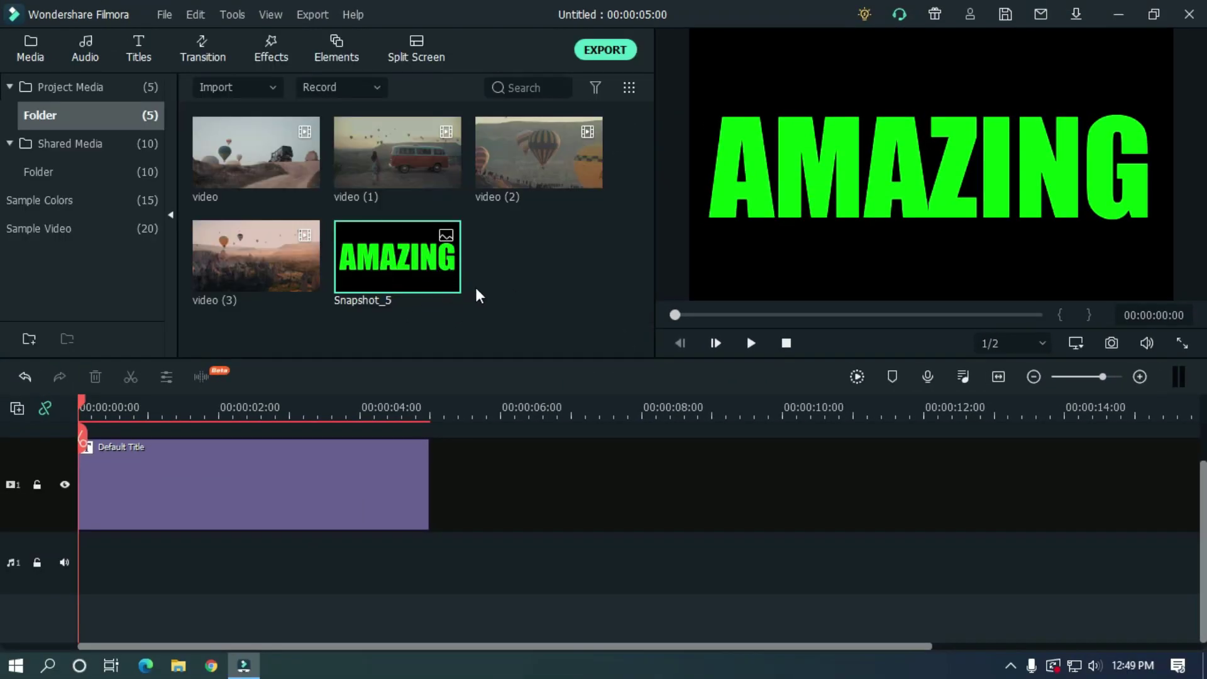
{"action": "double_click", "coordinate": [308, 492]}
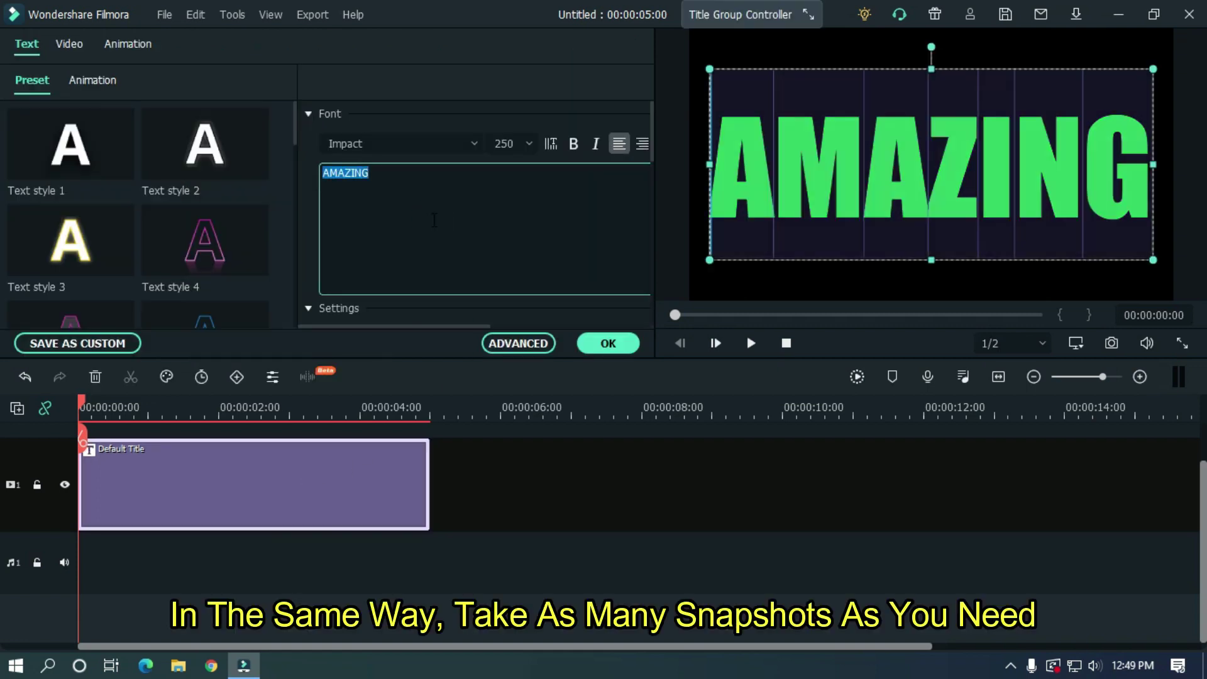
{"action": "key", "text": "BackSpace"}
{"action": "type", "text": "BEAUTIFUL"}
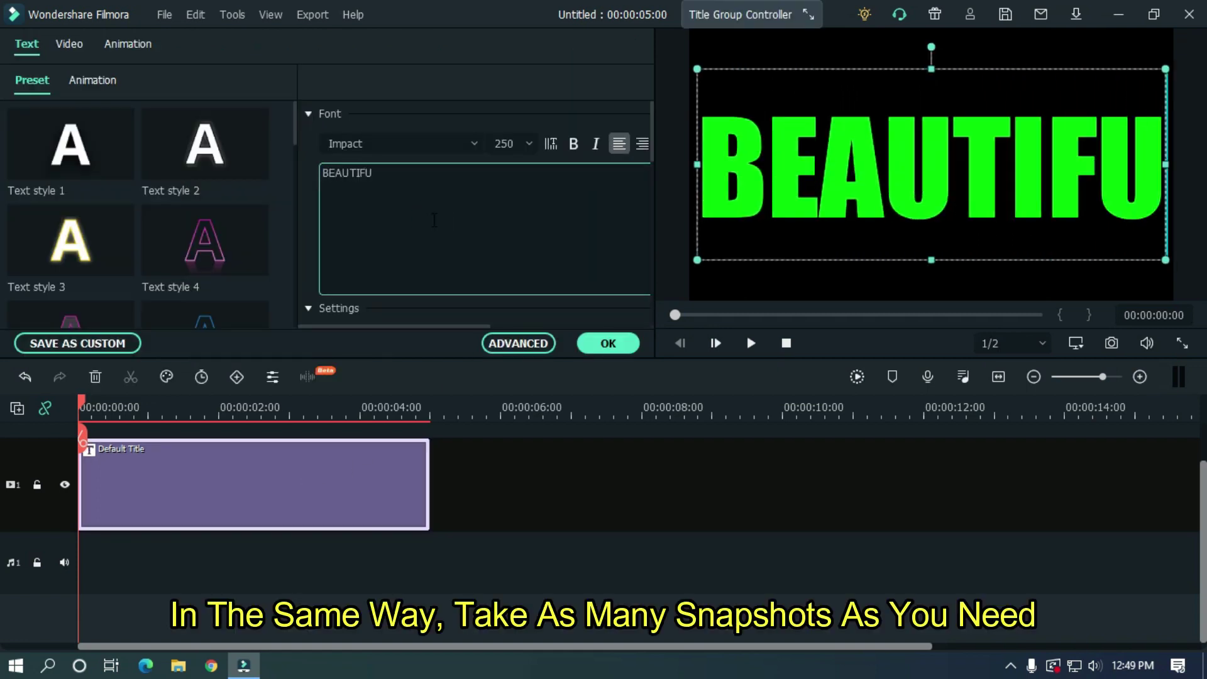
{"action": "left_click", "coordinate": [516, 144]}
{"action": "type", "text": "30"}
{"action": "left_click", "coordinate": [609, 413]}
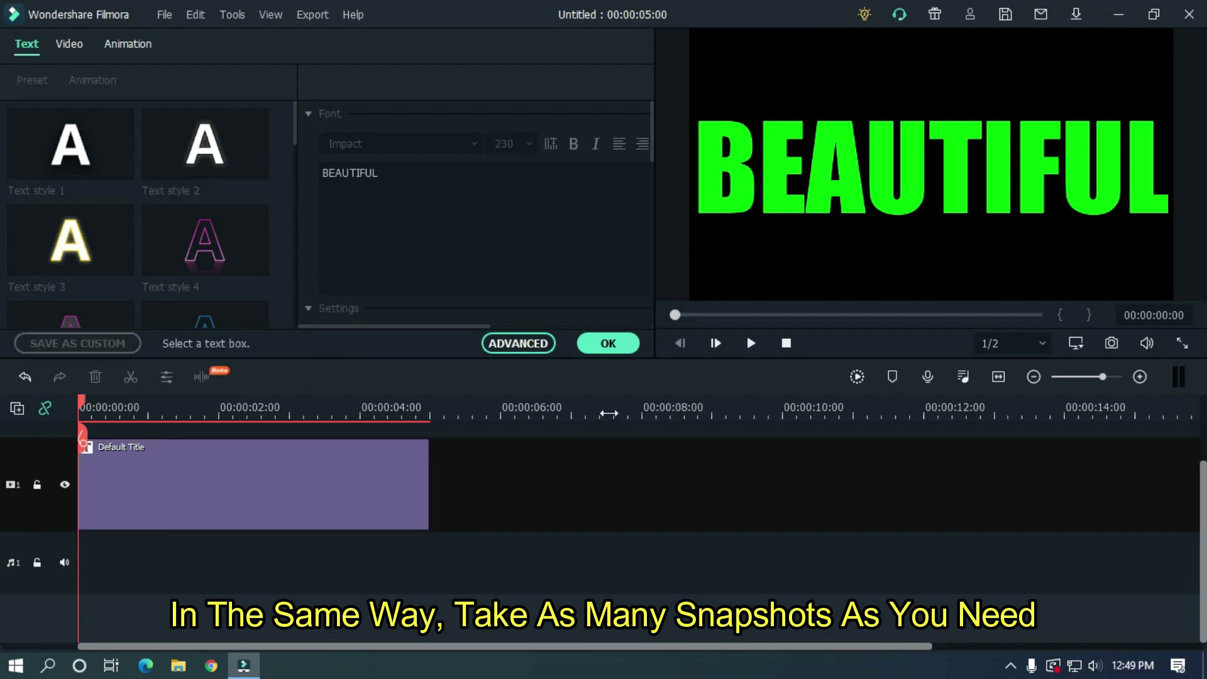
{"action": "left_click", "coordinate": [609, 343]}
Retitle the clip NICE, save it as Snapshot_7, and select the title clip.
{"action": "double_click", "coordinate": [312, 493]}
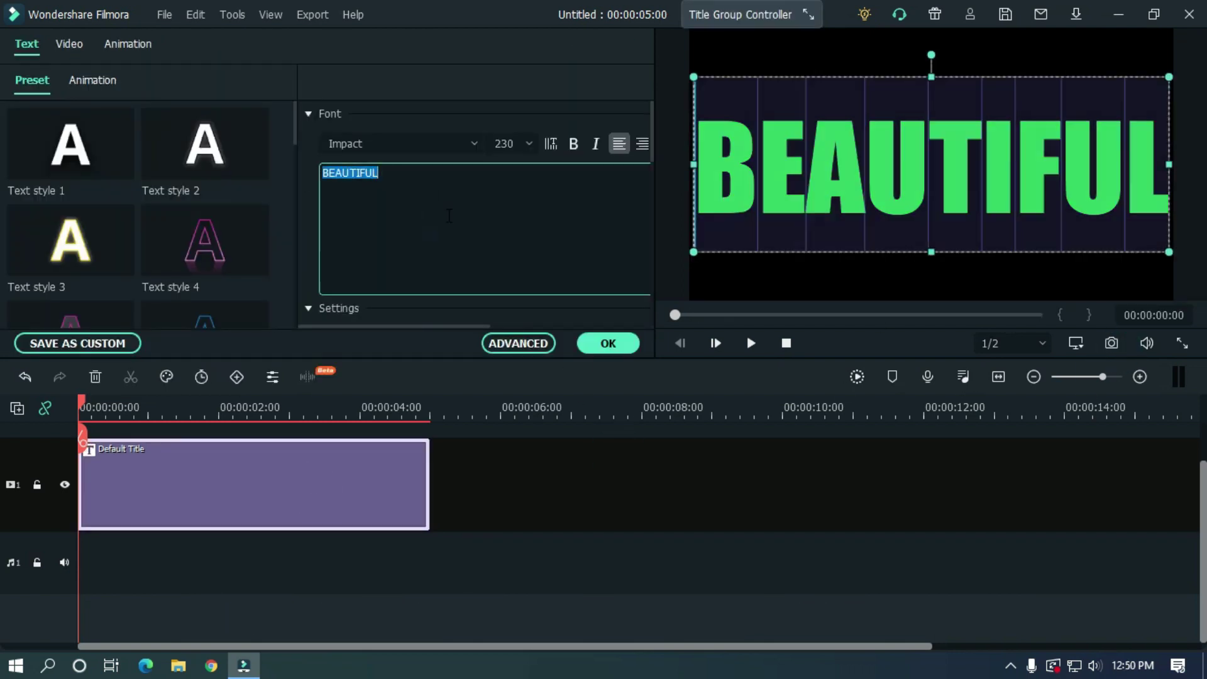
{"action": "type", "text": "NICE"}
{"action": "left_click", "coordinate": [654, 406]}
{"action": "left_click", "coordinate": [1111, 344]}
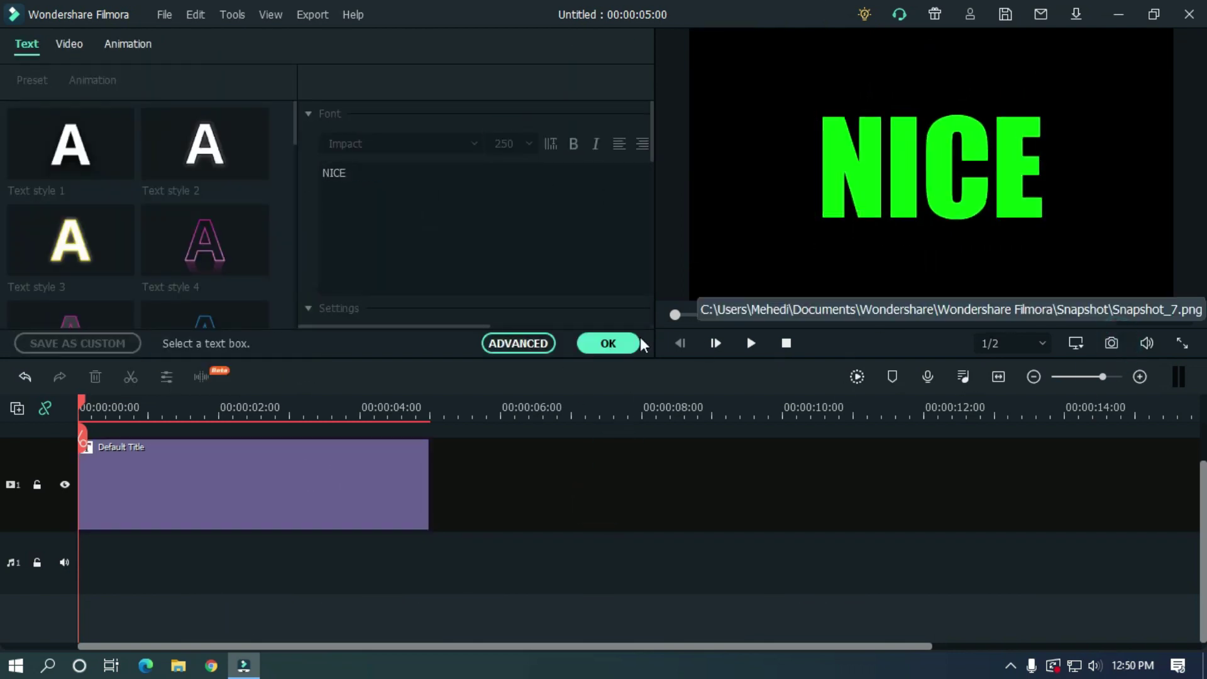
{"action": "left_click", "coordinate": [609, 343]}
{"action": "scroll", "coordinate": [458, 315], "scroll_direction": "down", "scroll_amount": 2}
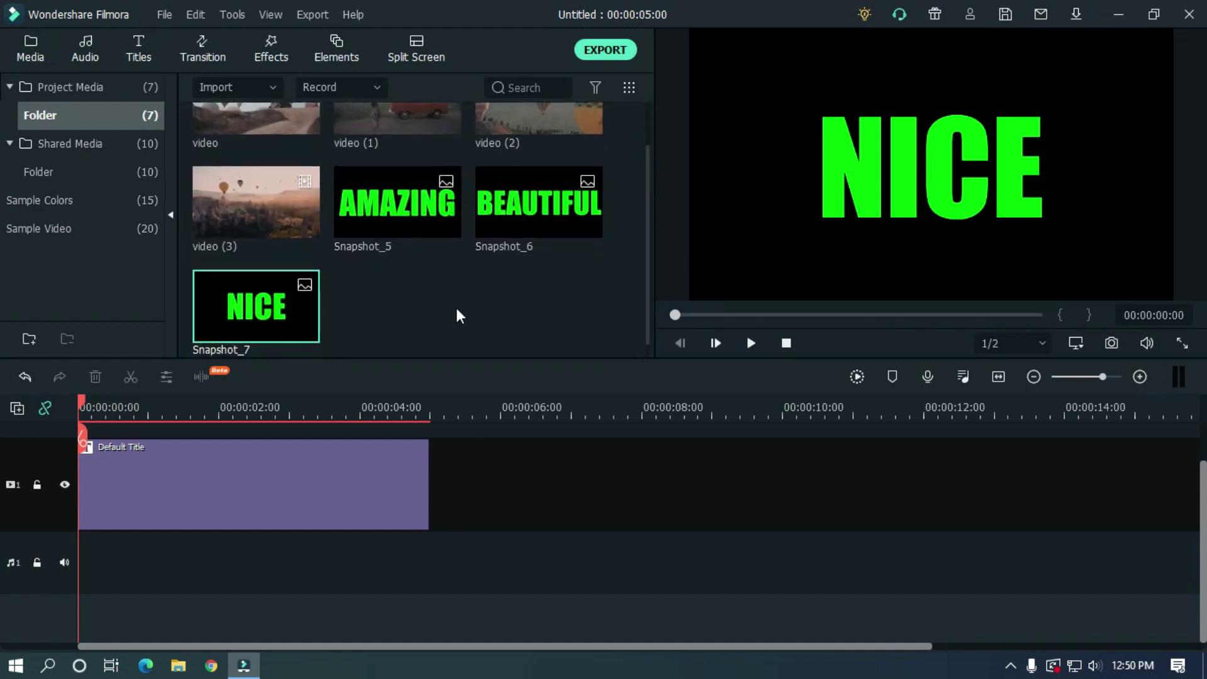
{"action": "left_click", "coordinate": [352, 492]}
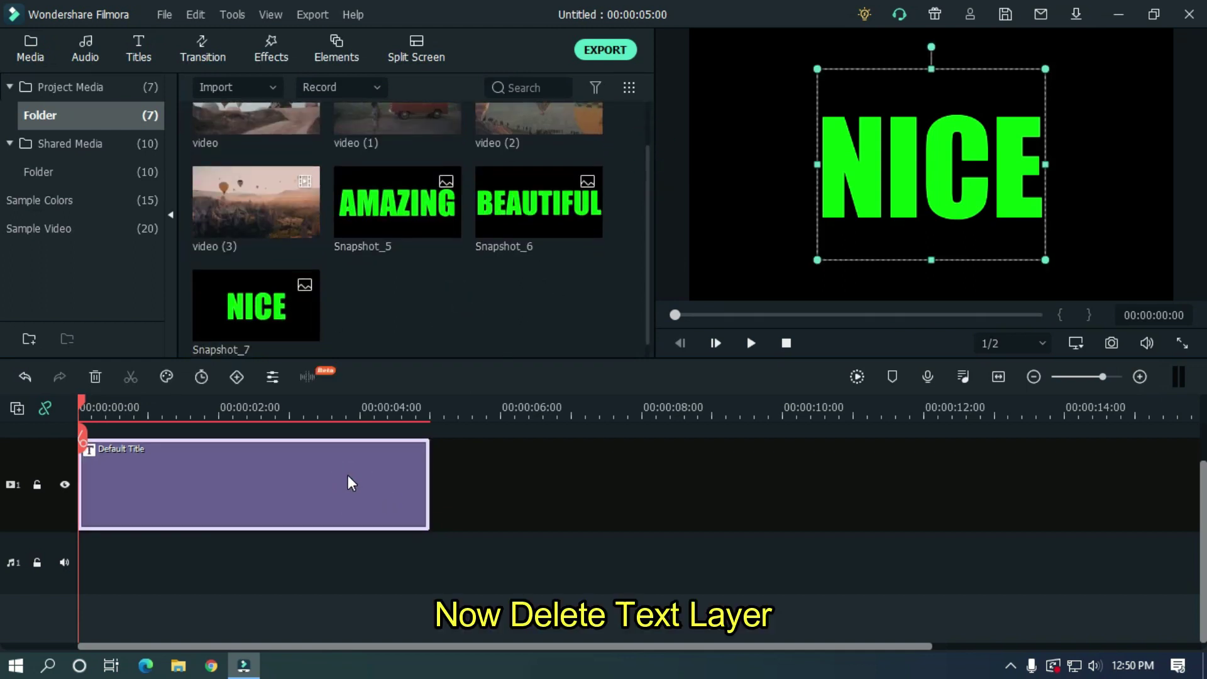
Replace the title clip with video (3), trimmed to 4 seconds.
{"action": "key", "text": "Delete"}
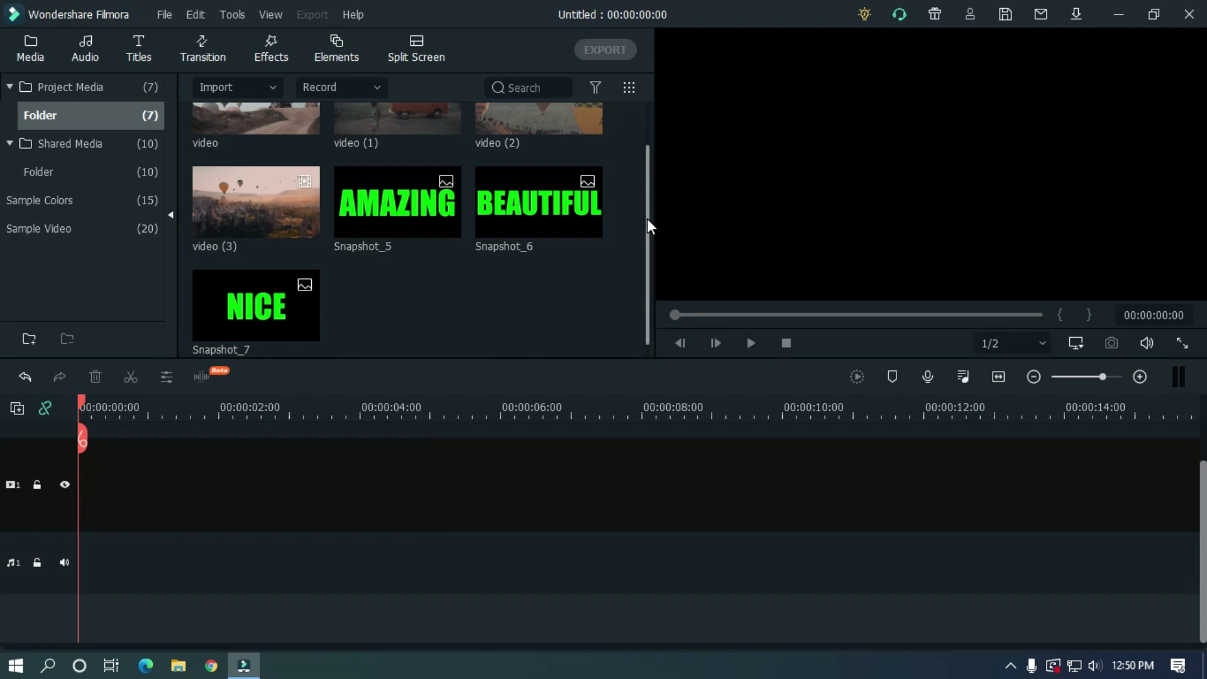
{"action": "left_click_drag", "start_coordinate": [647, 222], "coordinate": [653, 166]}
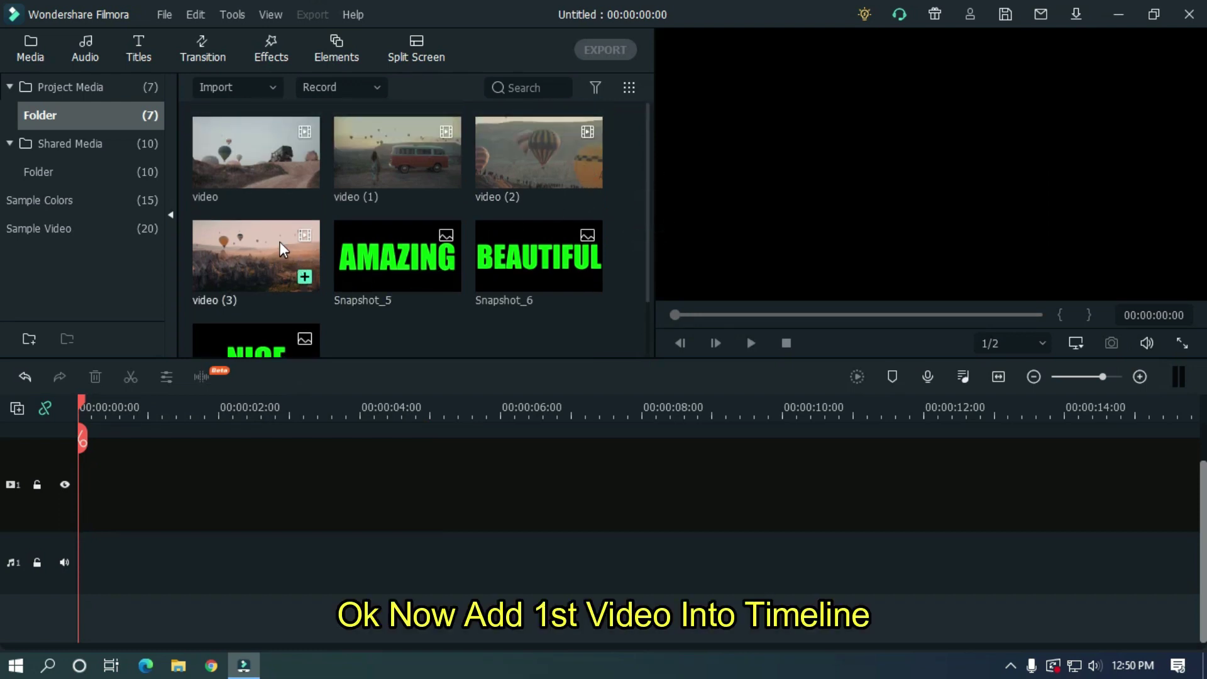
{"action": "left_click_drag", "start_coordinate": [280, 241], "coordinate": [81, 518]}
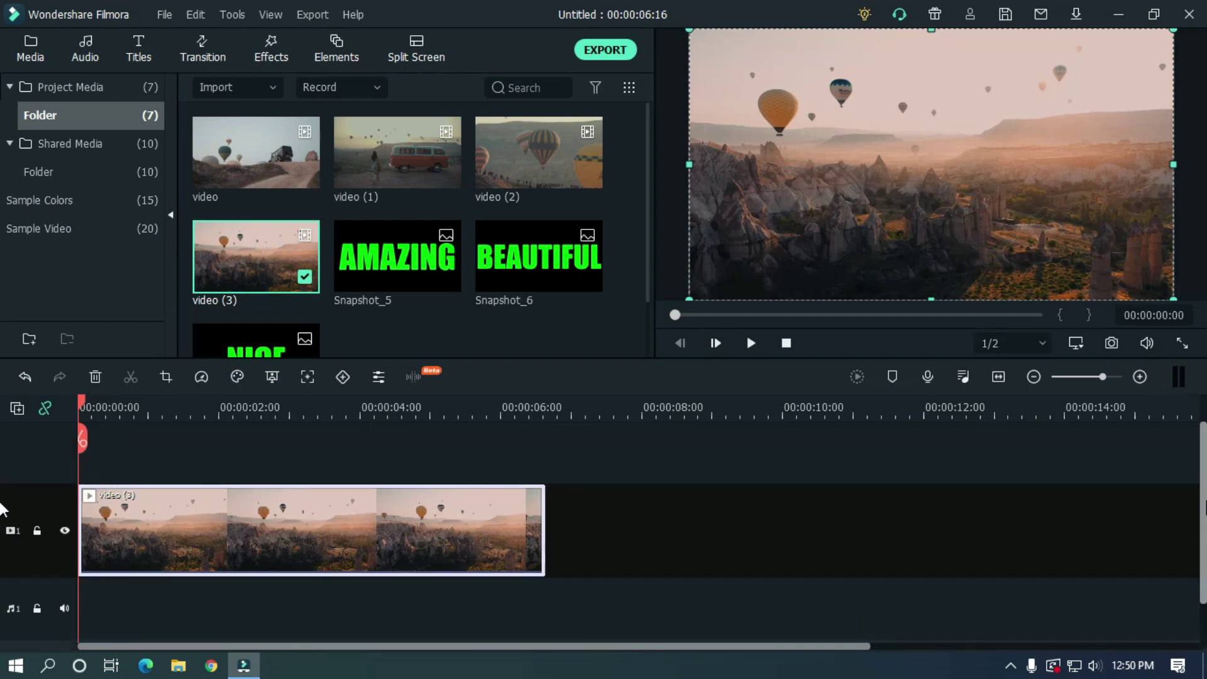
{"action": "left_click_drag", "start_coordinate": [544, 511], "coordinate": [360, 498]}
Put Snapshot_5 above the video from about 1:15, ending at 00:00:04:00 (2:10 long).
{"action": "scroll", "coordinate": [402, 402], "scroll_direction": "up", "scroll_amount": 3}
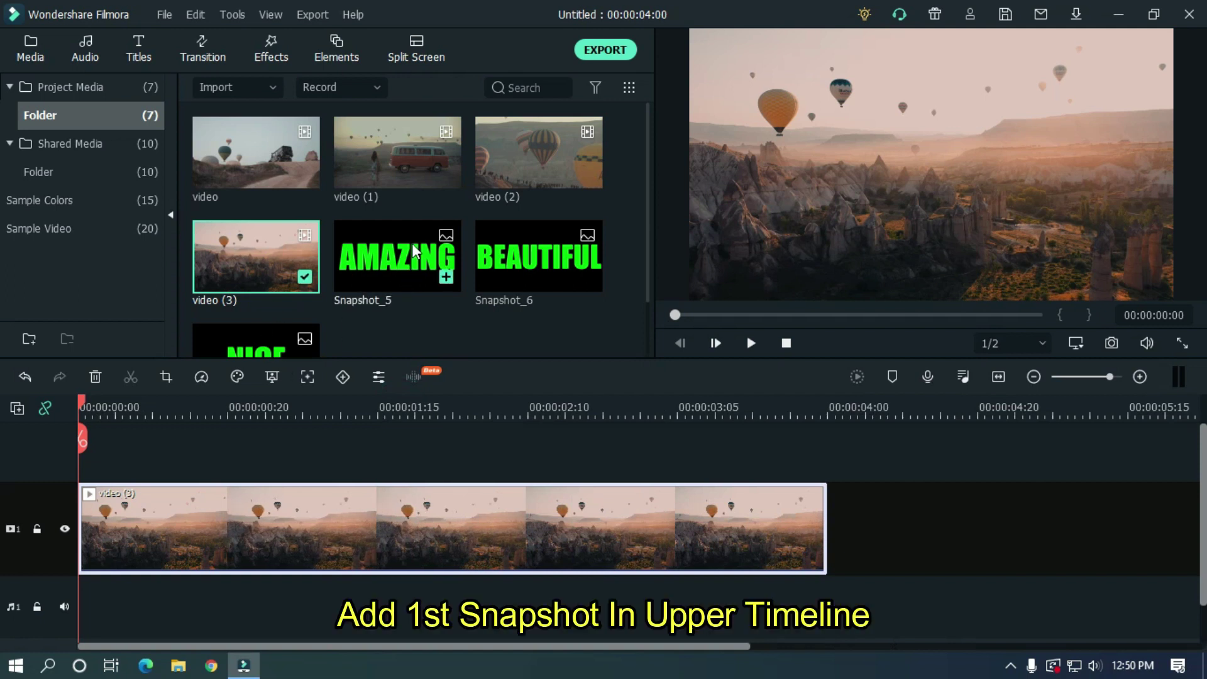
{"action": "left_click_drag", "start_coordinate": [411, 271], "coordinate": [266, 465]}
{"action": "scroll", "coordinate": [748, 407], "scroll_direction": "down", "scroll_amount": 2}
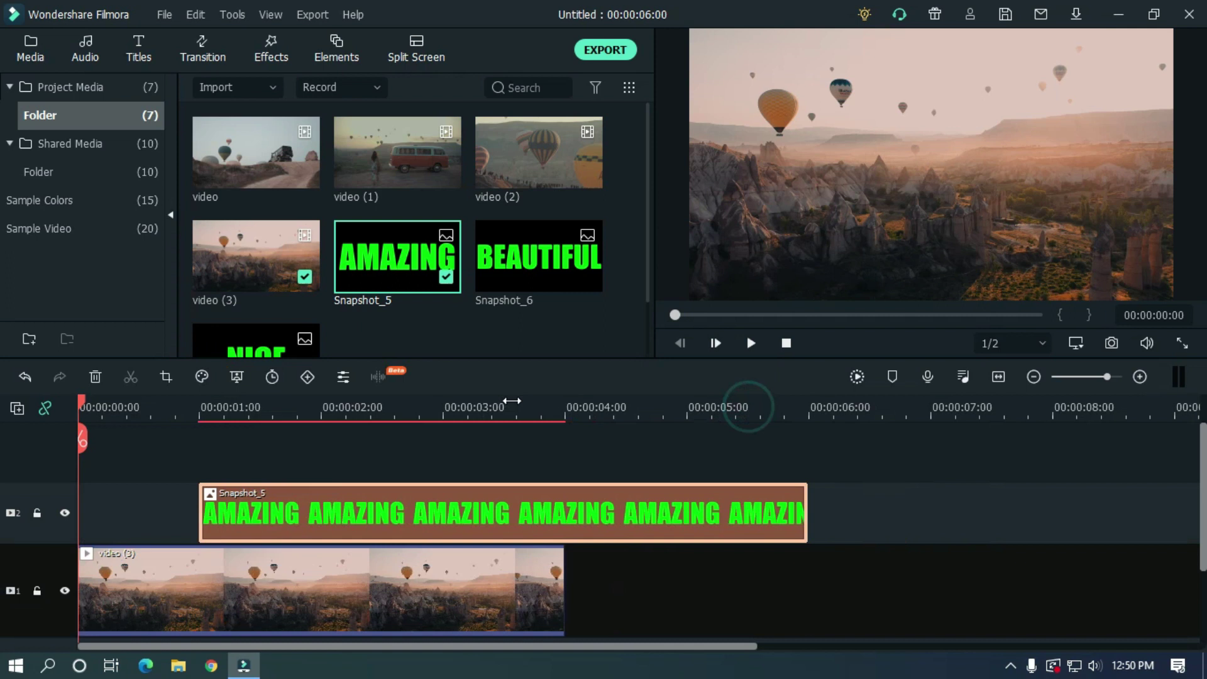
{"action": "left_click_drag", "start_coordinate": [295, 512], "coordinate": [371, 512]}
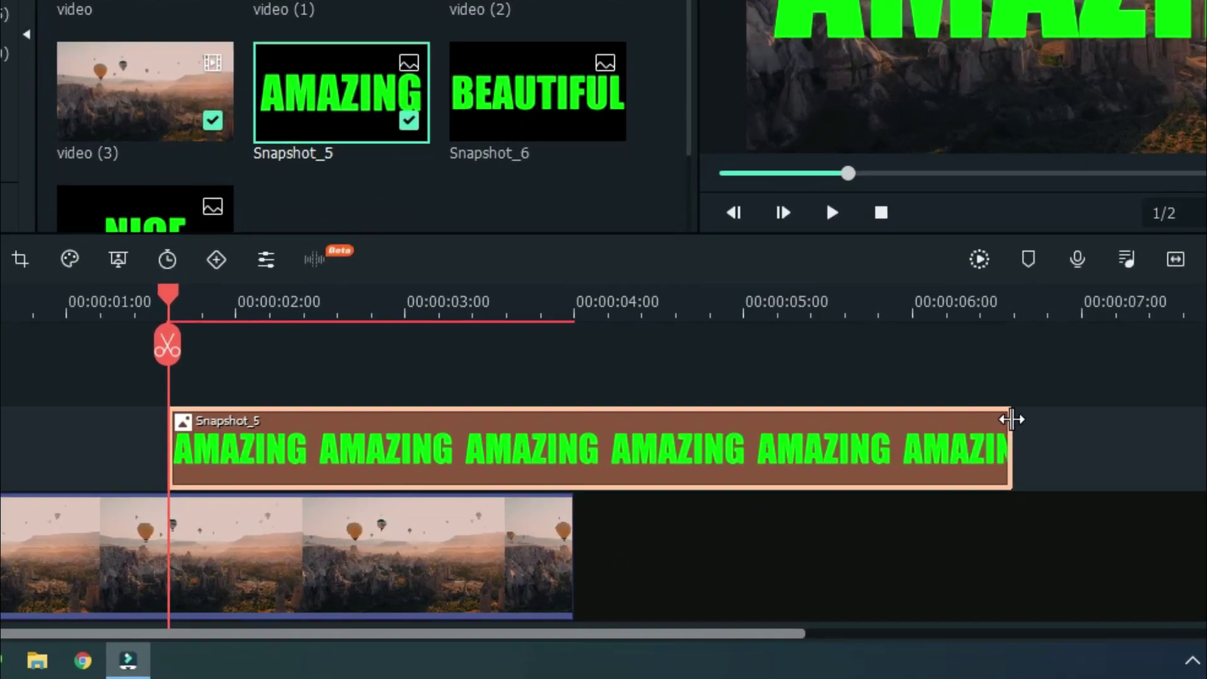
{"action": "left_click_drag", "start_coordinate": [880, 513], "coordinate": [604, 523]}
{"action": "left_click_drag", "start_coordinate": [655, 403], "coordinate": [581, 404]}
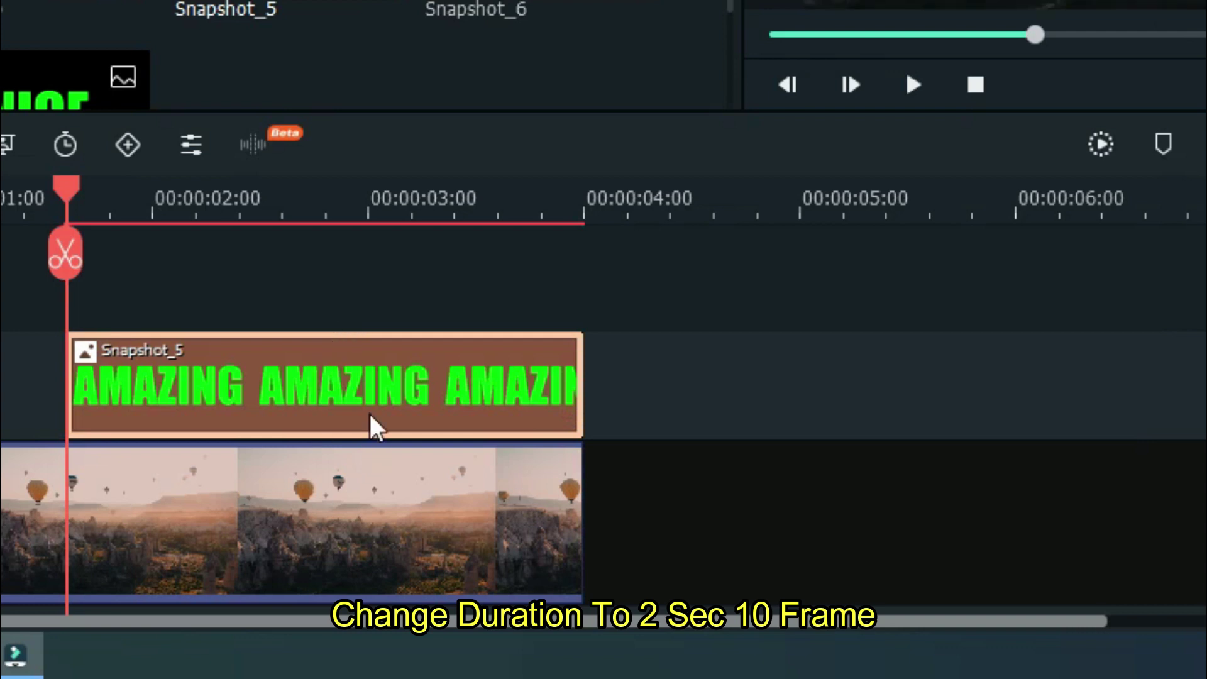
{"action": "left_click", "coordinate": [69, 179]}
{"action": "left_click_drag", "start_coordinate": [69, 178], "coordinate": [591, 178]}
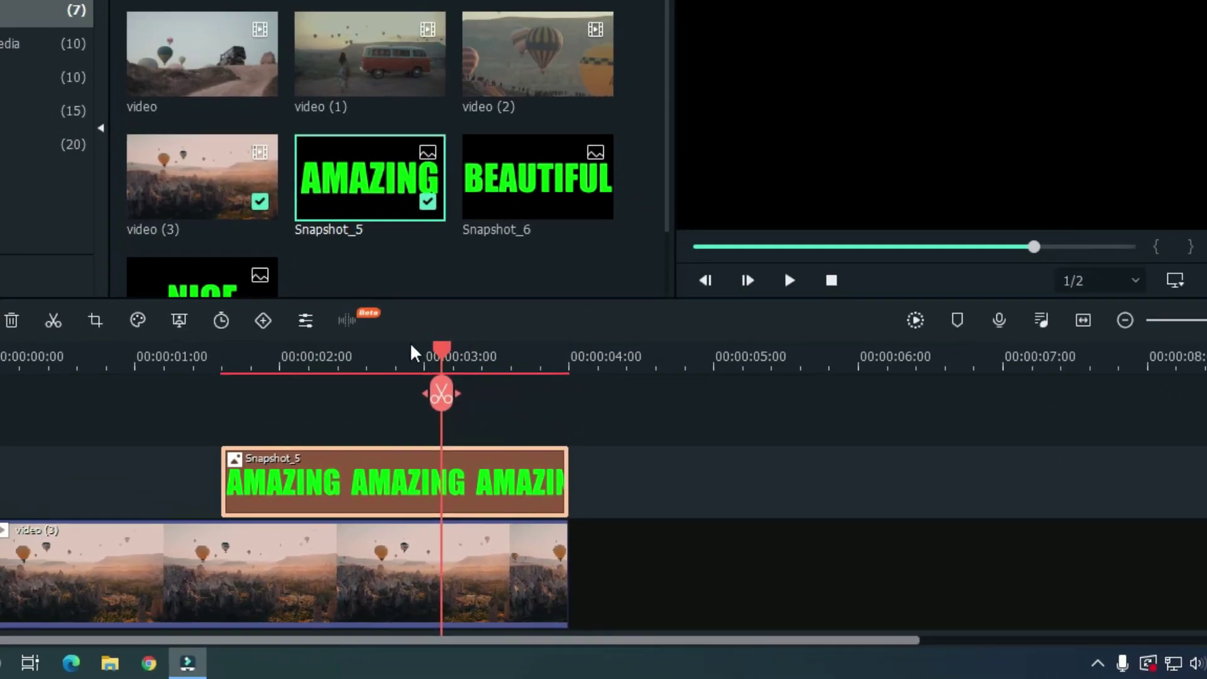
{"action": "left_click", "coordinate": [161, 294]}
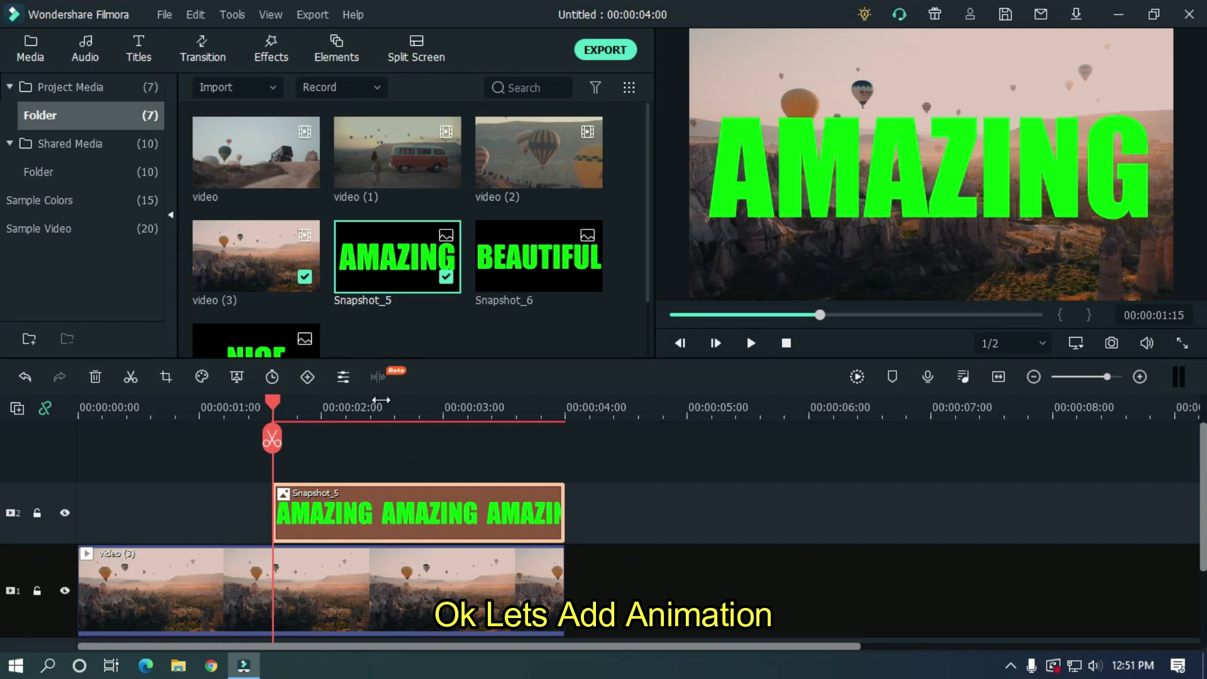
{"action": "scroll", "coordinate": [440, 403], "scroll_direction": "up", "scroll_amount": 1}
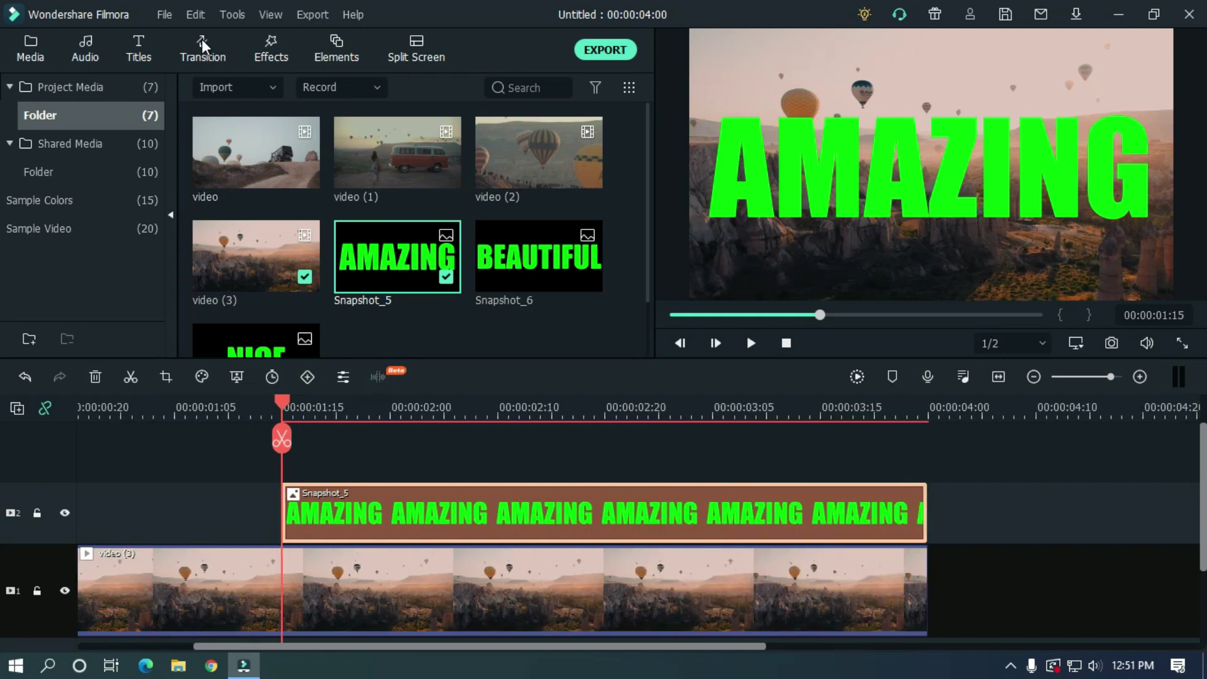
In Animation > Customize, add a starting keyframe with Snapshot_5 scaled to 30%.
{"action": "double_click", "coordinate": [339, 510]}
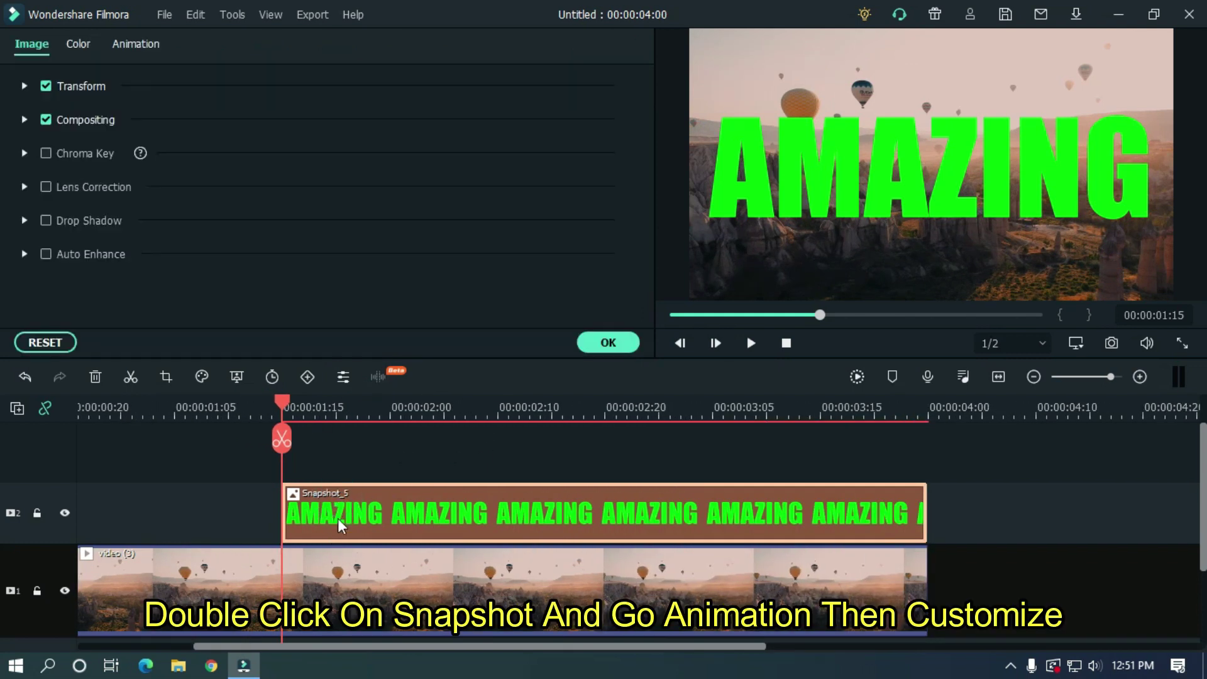
{"action": "left_click", "coordinate": [136, 45]}
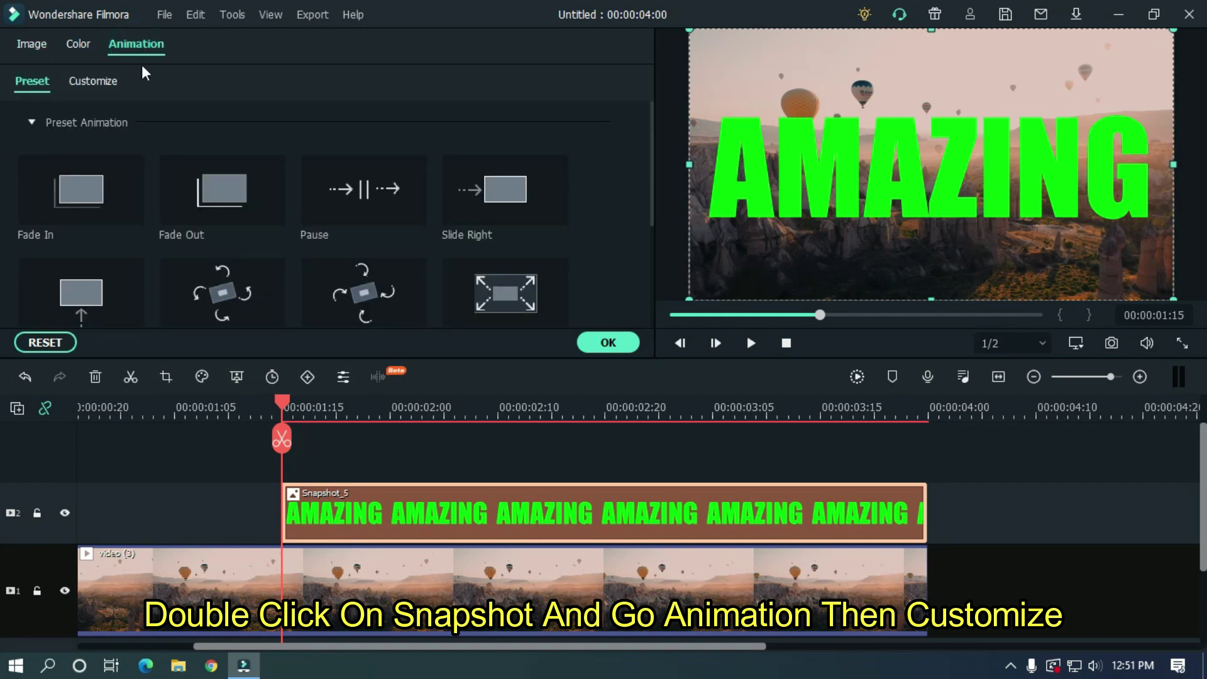
{"action": "left_click", "coordinate": [93, 81]}
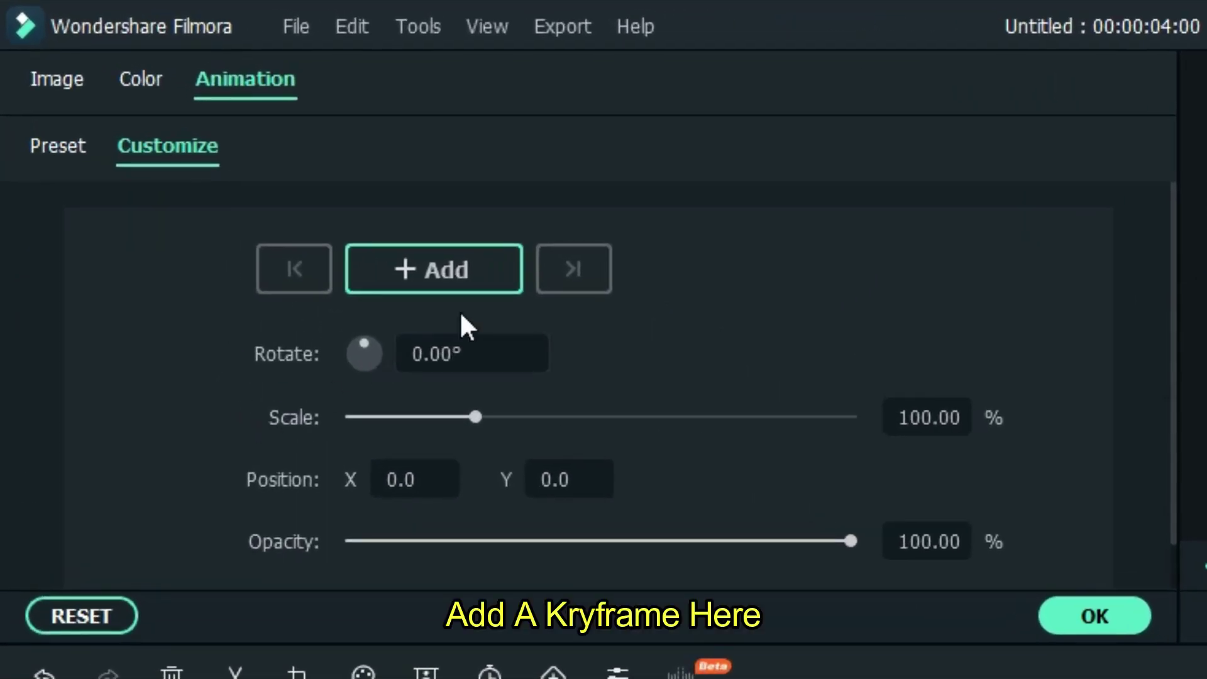
{"action": "left_click", "coordinate": [468, 277]}
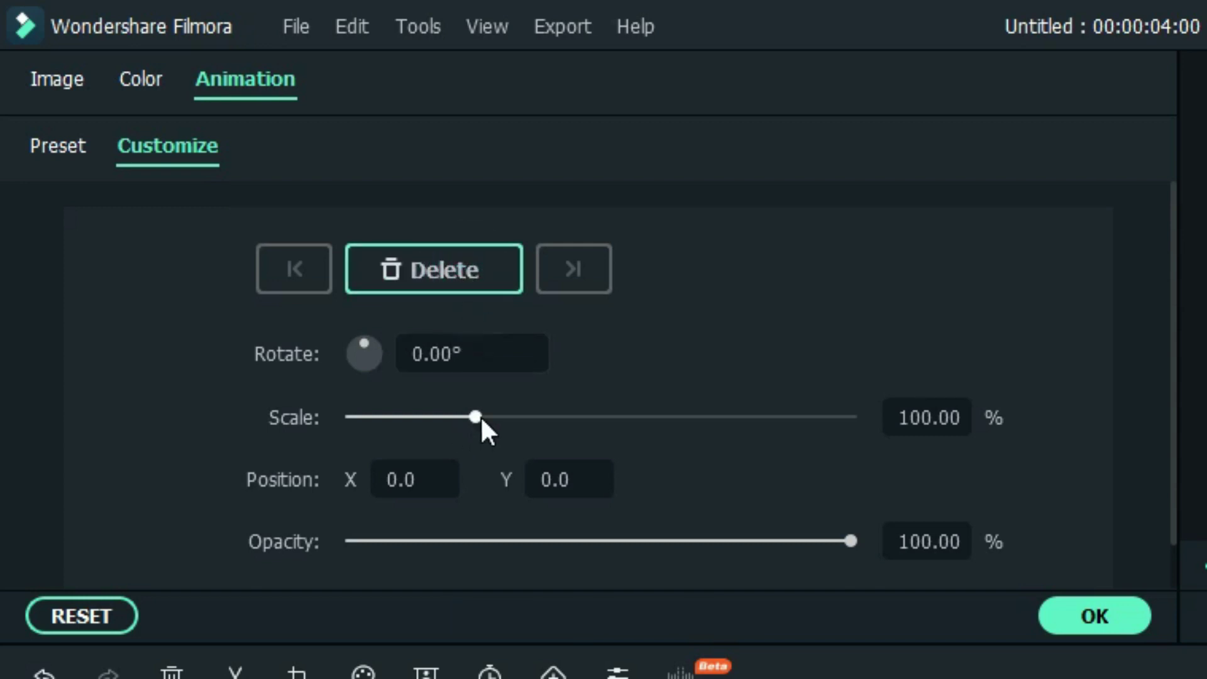
{"action": "left_click_drag", "start_coordinate": [482, 419], "coordinate": [399, 435]}
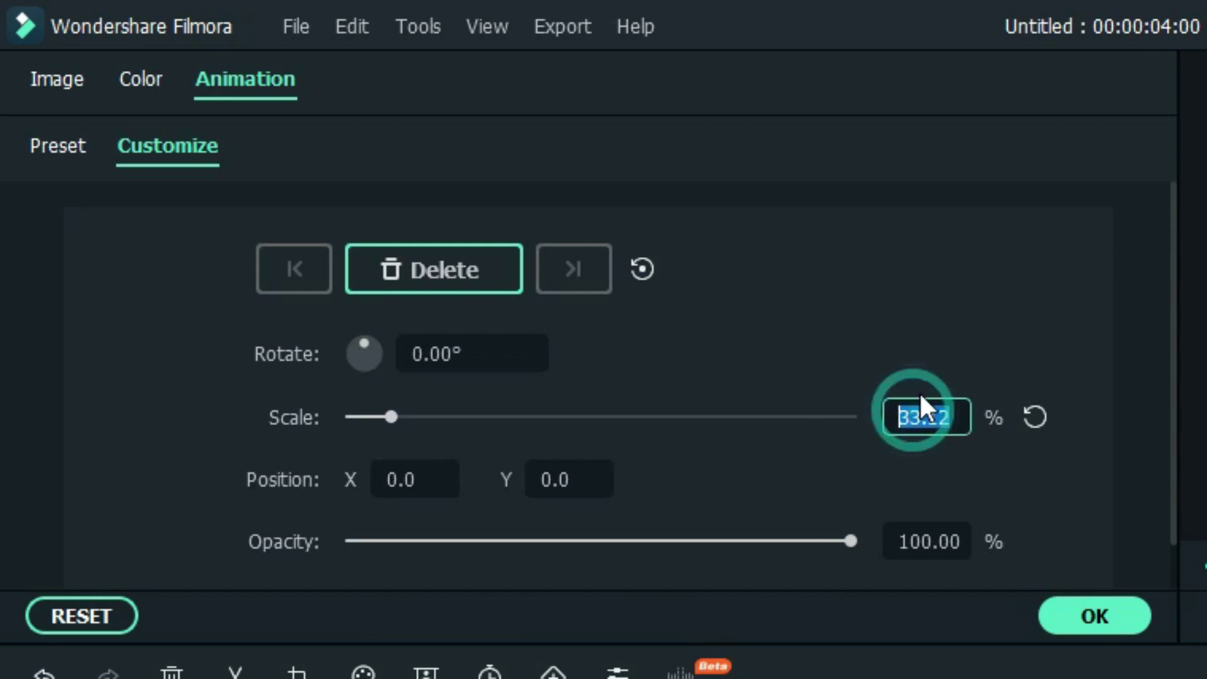
{"action": "type", "text": "30"}
{"action": "key", "text": "Return"}
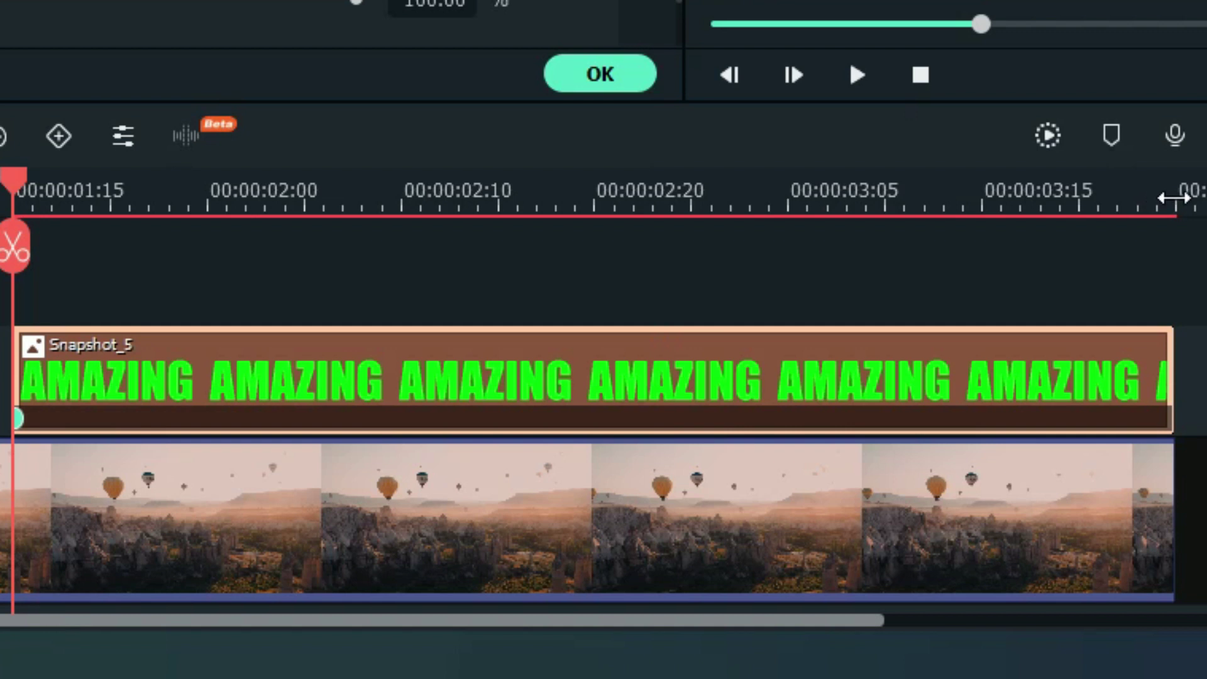
Set Scale back to 100% near the clip's end, preview the zoom, and confirm.
{"action": "left_click", "coordinate": [1173, 198]}
{"action": "key", "text": "Left"}
{"action": "key", "text": "Left"}
{"action": "key", "text": "Left"}
{"action": "key", "text": "Left"}
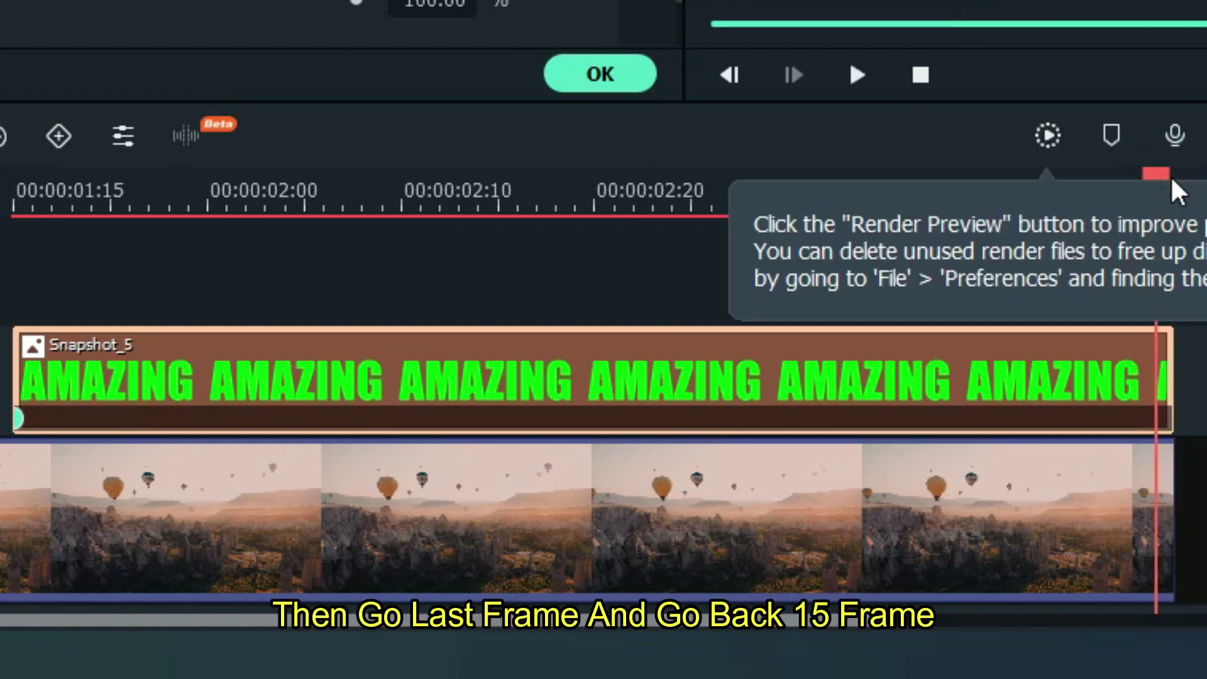
{"action": "key", "text": "Left"}
{"action": "key", "text": "Left"}
{"action": "key", "text": "Left"}
{"action": "key", "text": "Left"}
{"action": "key", "text": "Left"}
{"action": "key", "text": "Left"}
{"action": "key", "text": "Left"}
{"action": "key", "text": "Left"}
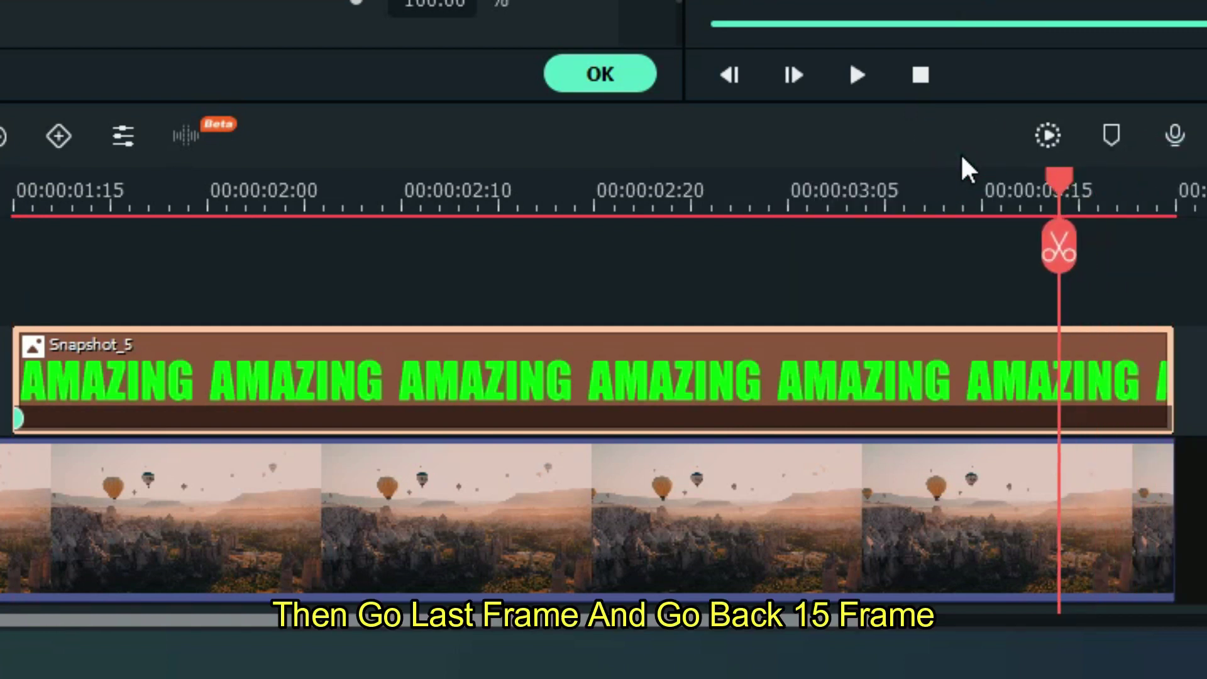
{"action": "key", "text": "Left"}
{"action": "key", "text": "Left"}
{"action": "key", "text": "Left"}
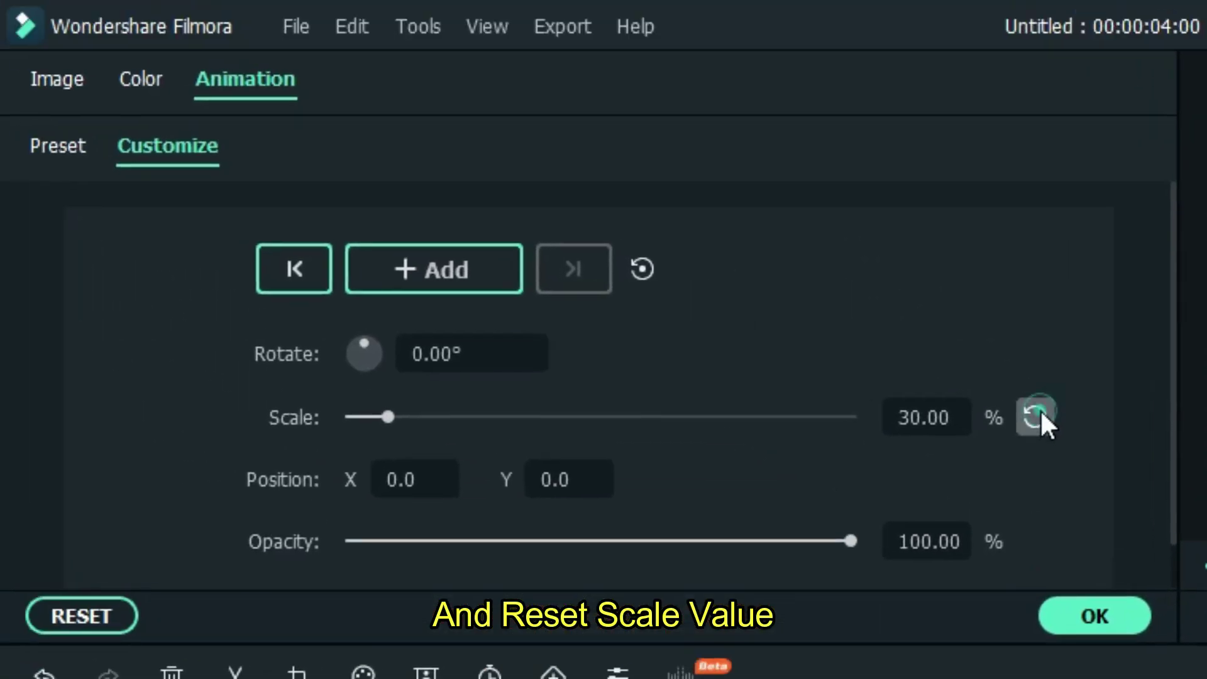
{"action": "left_click", "coordinate": [1037, 417]}
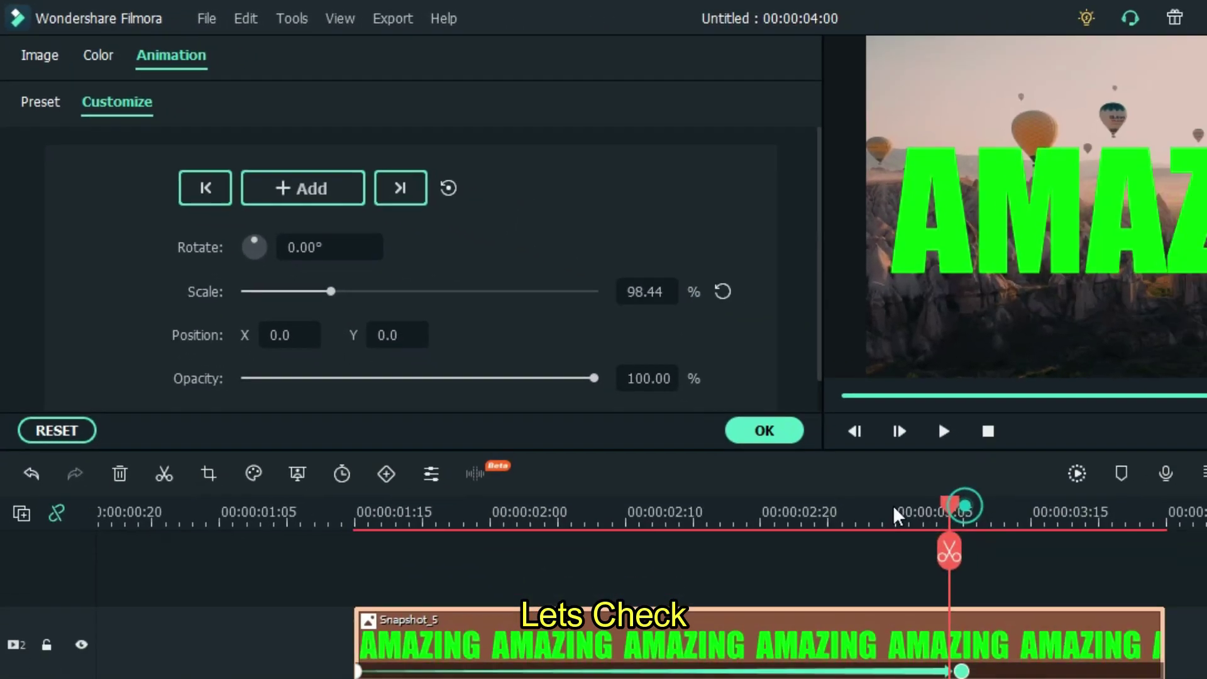
{"action": "left_click_drag", "start_coordinate": [938, 420], "coordinate": [183, 507]}
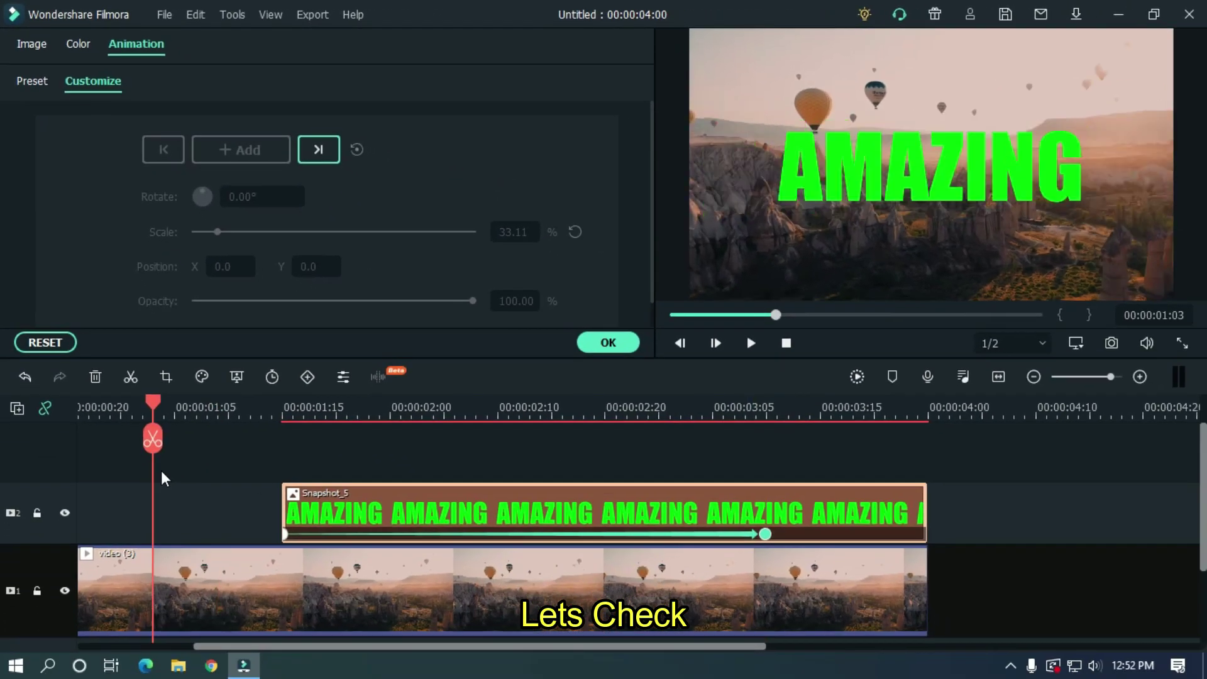
{"action": "key", "text": "space"}
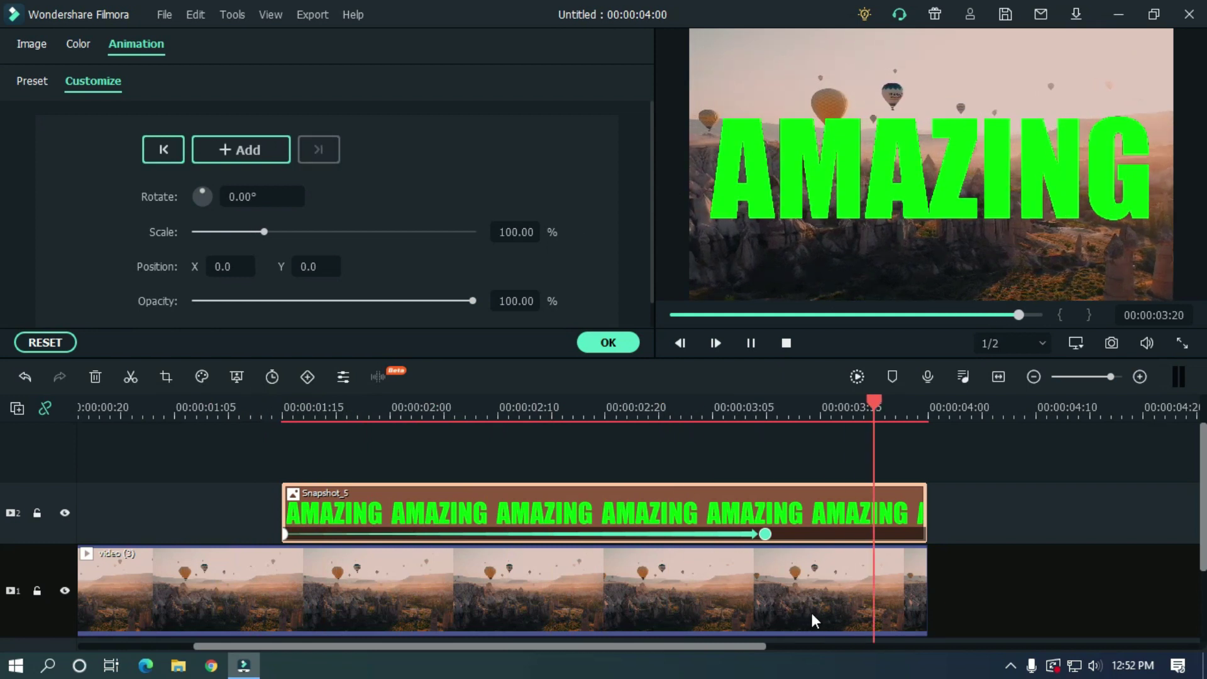
{"action": "key", "text": "space"}
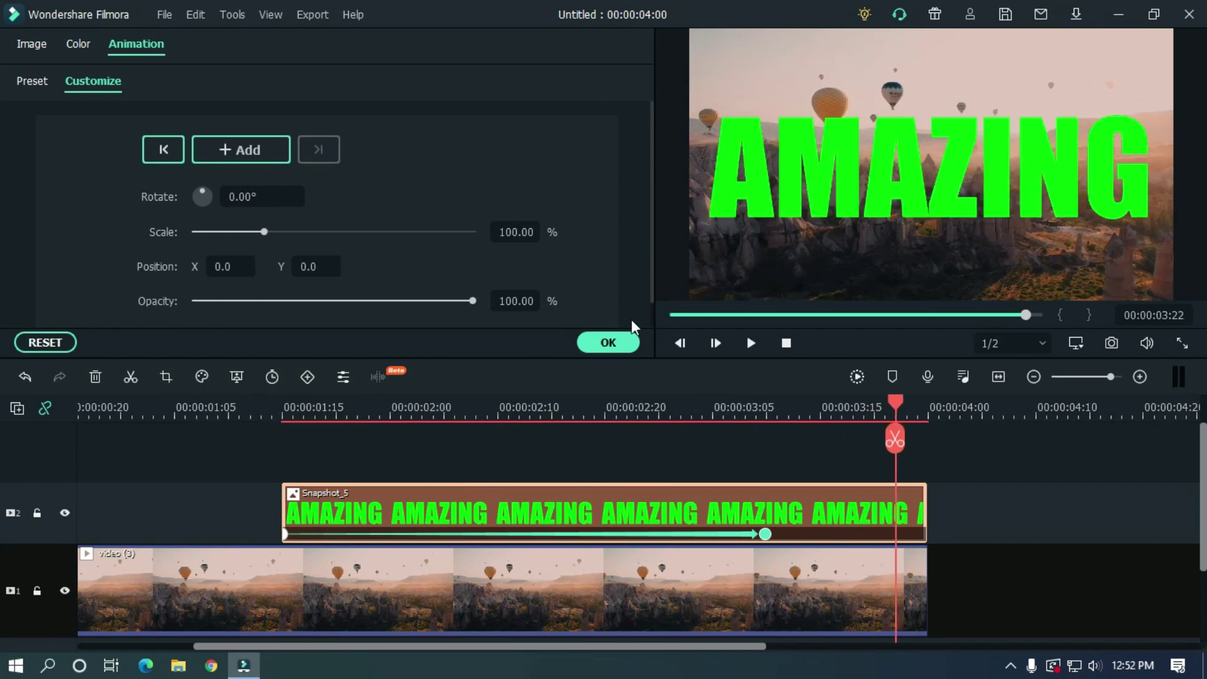
{"action": "left_click", "coordinate": [626, 342]}
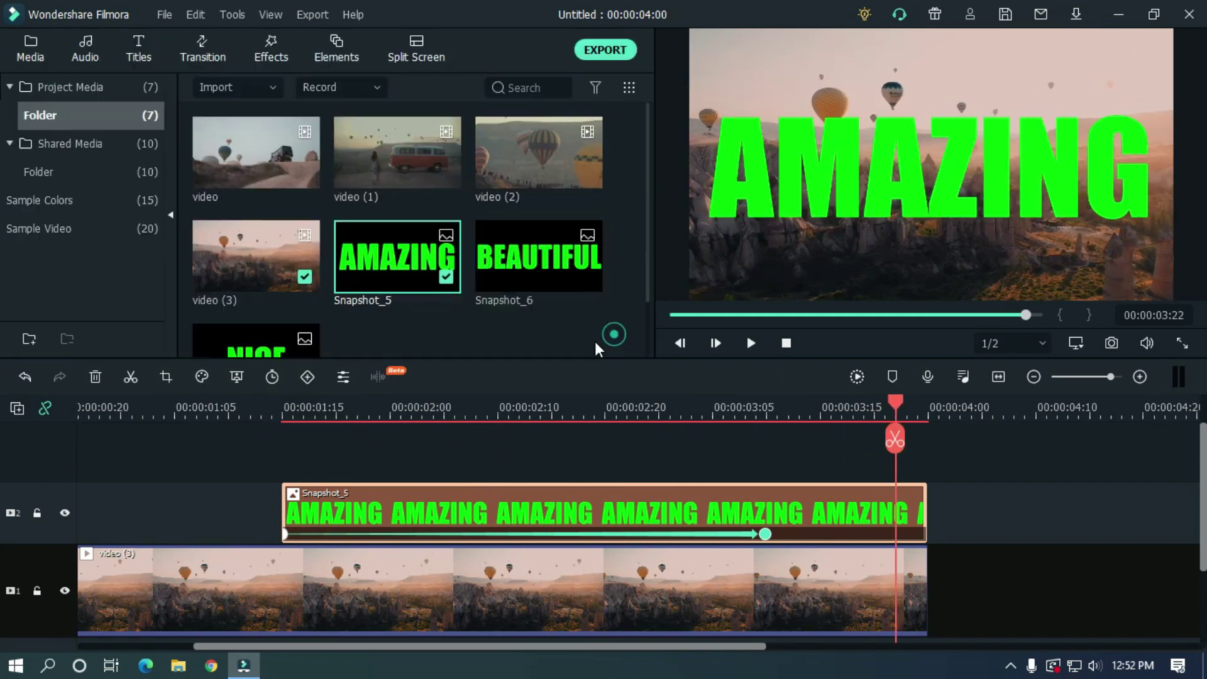
Add a Dissolve transition of 00:00:00:24 to Snapshot_5's start and play it back.
{"action": "left_click", "coordinate": [206, 57]}
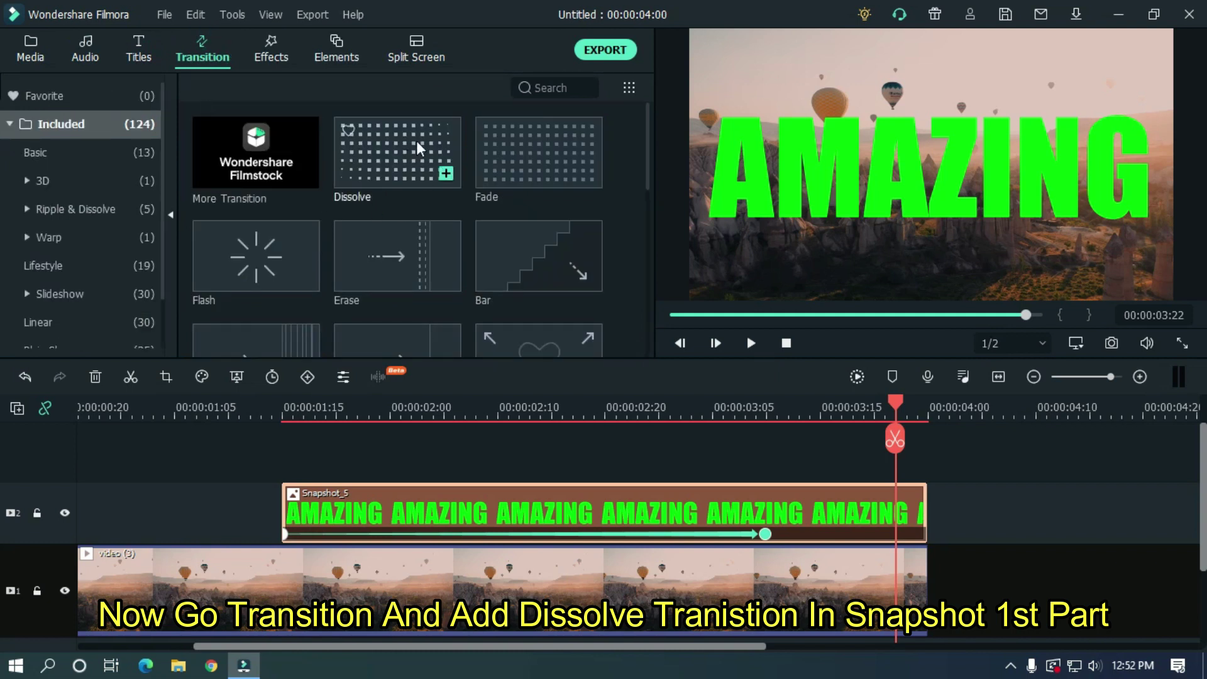
{"action": "left_click_drag", "start_coordinate": [418, 149], "coordinate": [403, 505]}
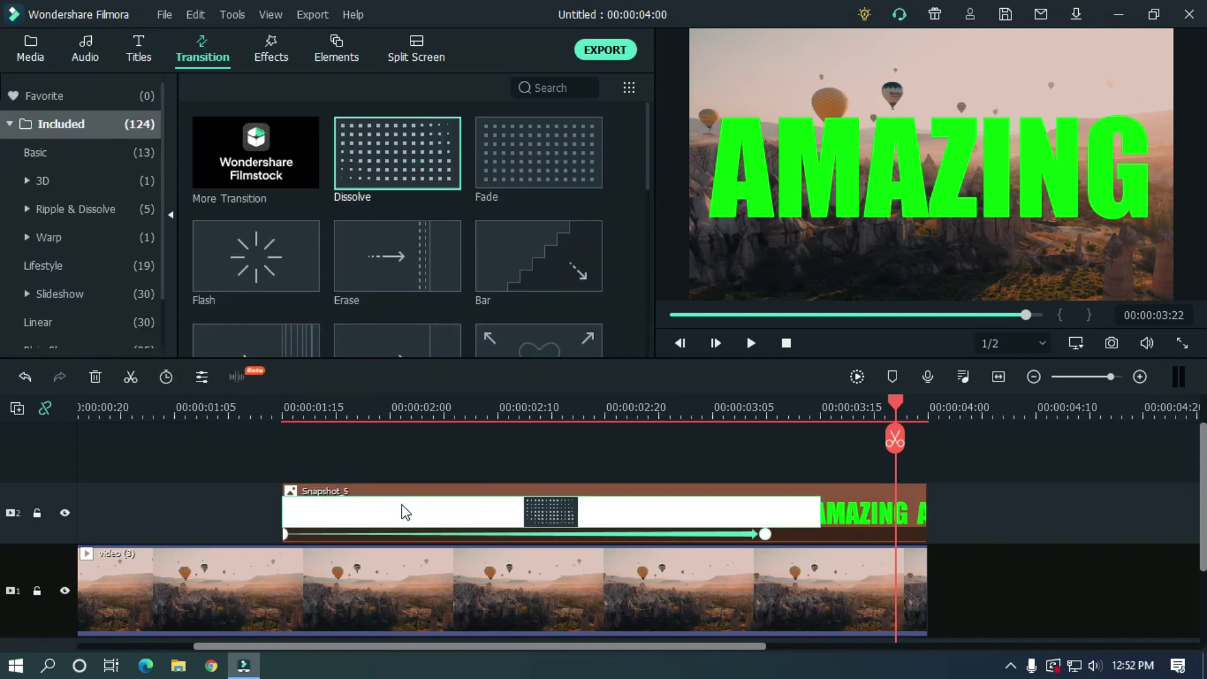
{"action": "double_click", "coordinate": [401, 505]}
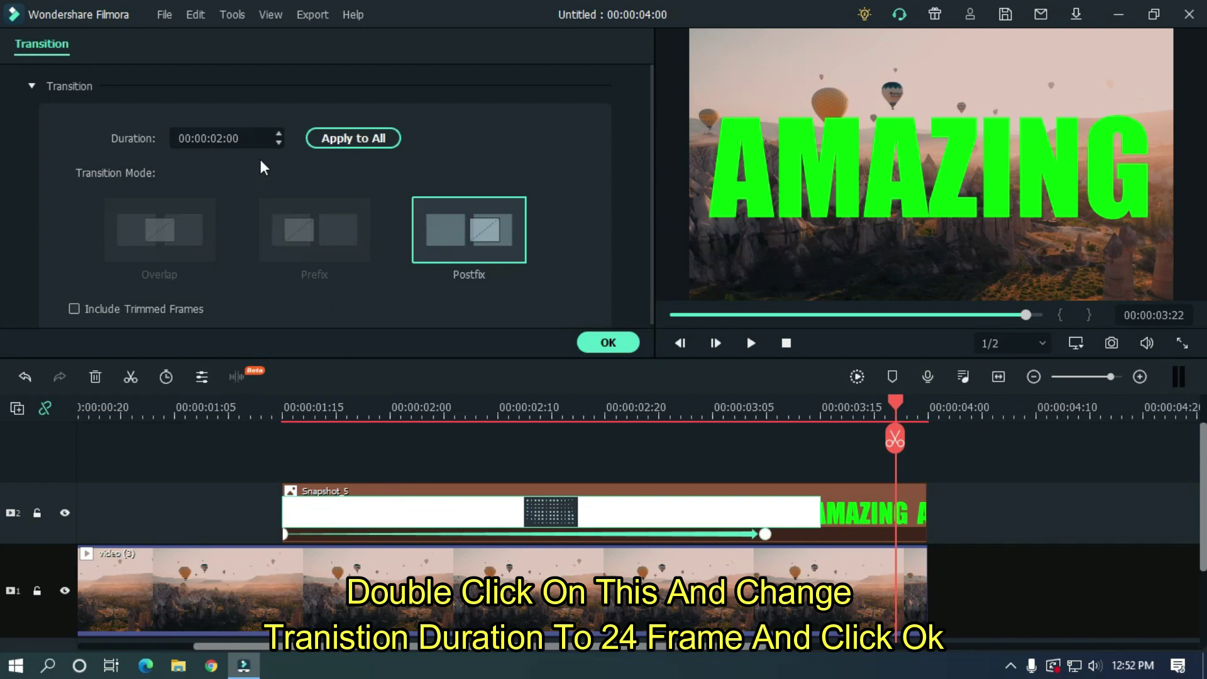
{"action": "double_click", "coordinate": [221, 137]}
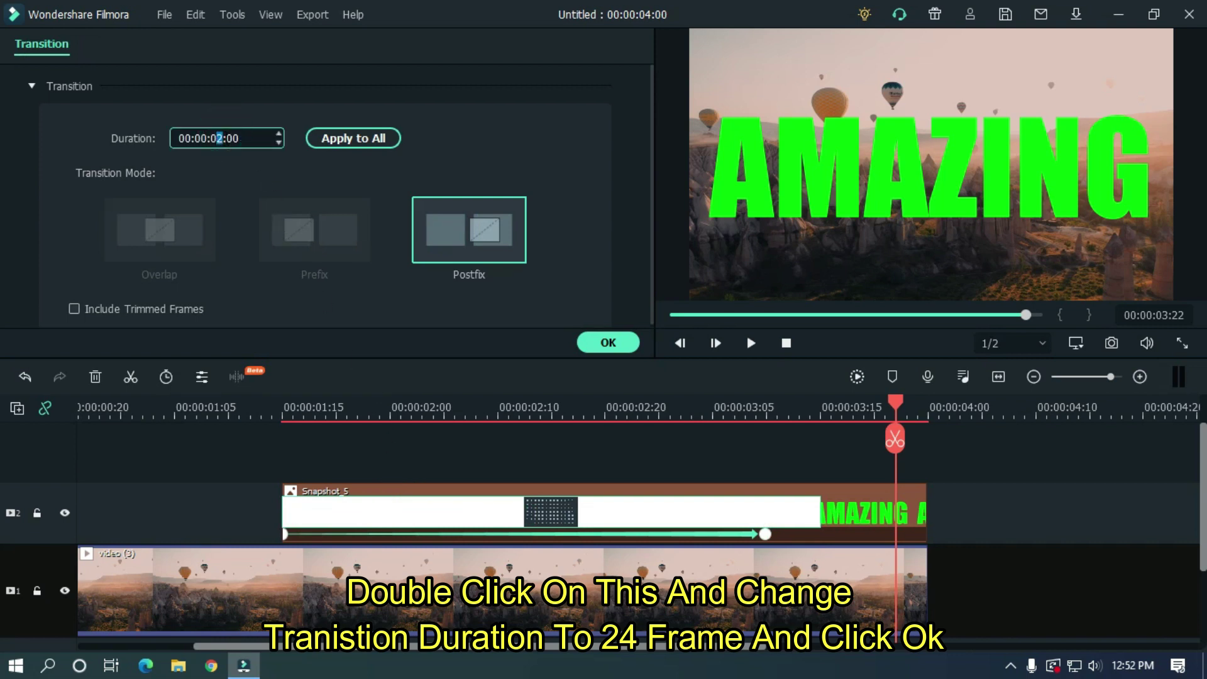
{"action": "type", "text": "0:"}
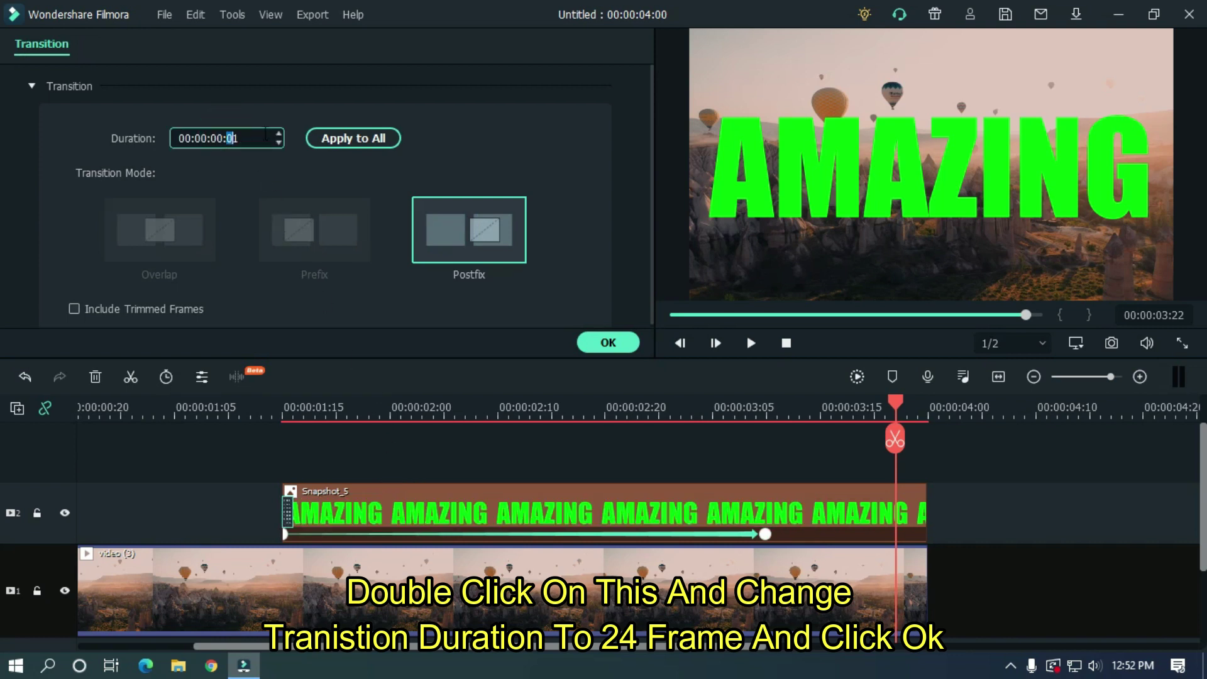
{"action": "type", "text": "24"}
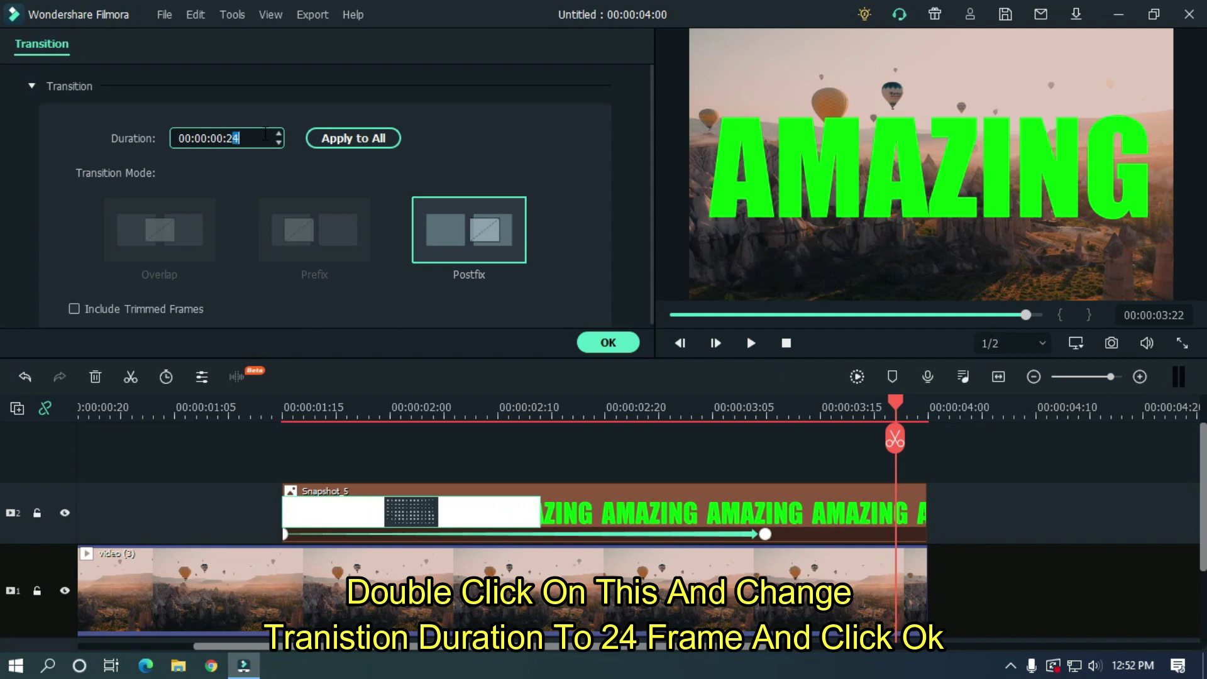
{"action": "left_click", "coordinate": [623, 346]}
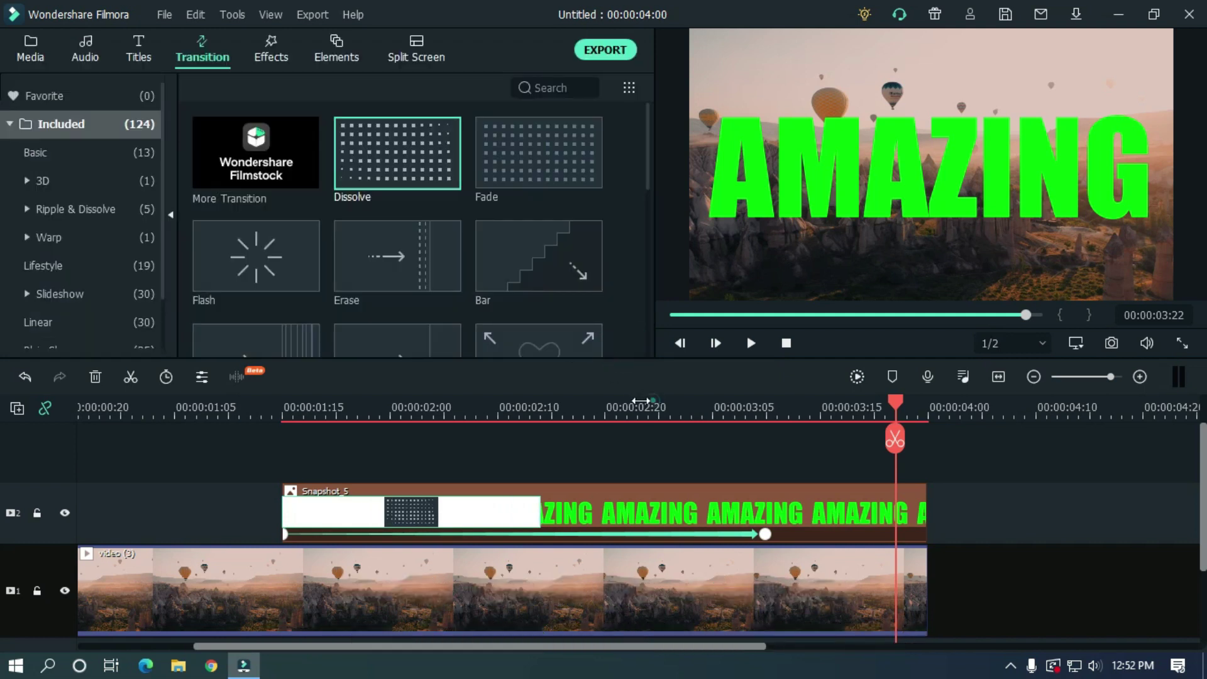
{"action": "left_click_drag", "start_coordinate": [641, 400], "coordinate": [501, 396]}
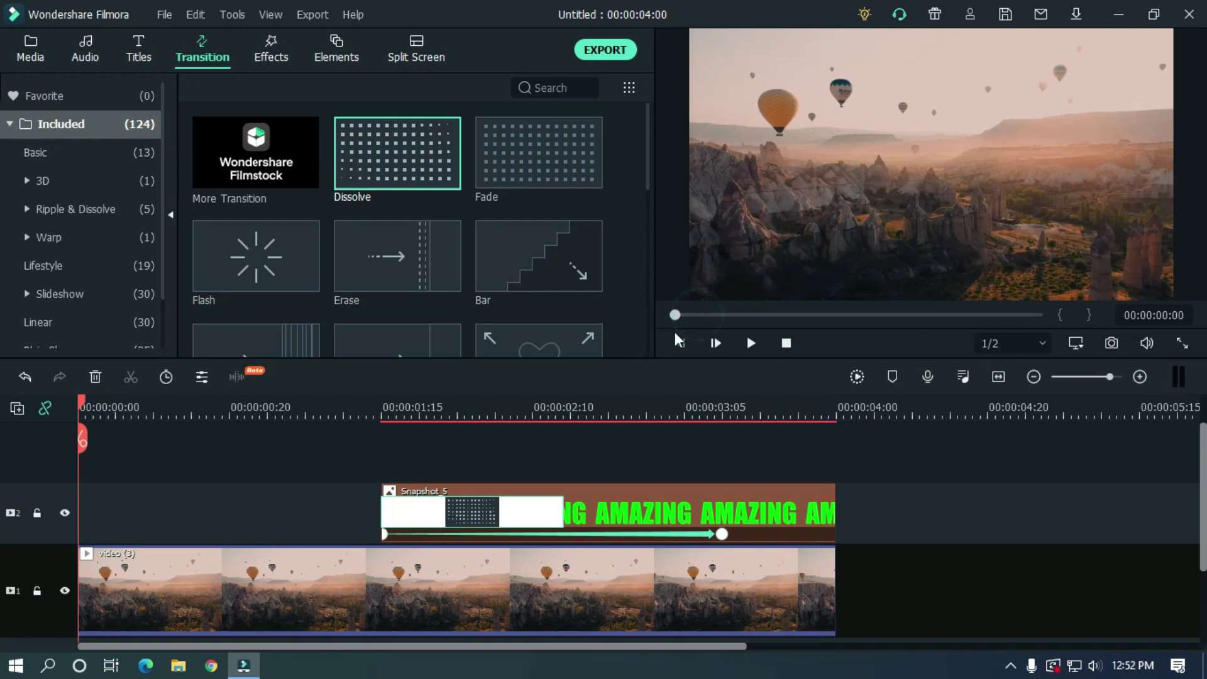
{"action": "key", "text": "space"}
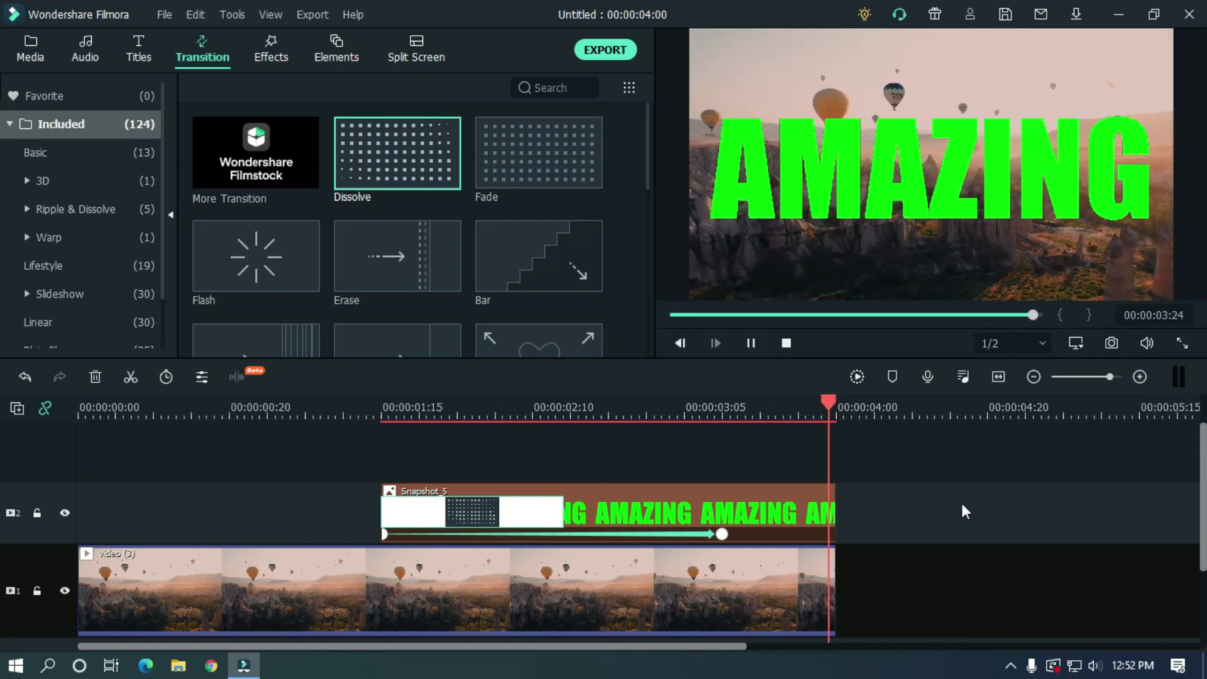
Export the project as an MP4 named Video 1.
{"action": "left_click", "coordinate": [604, 50]}
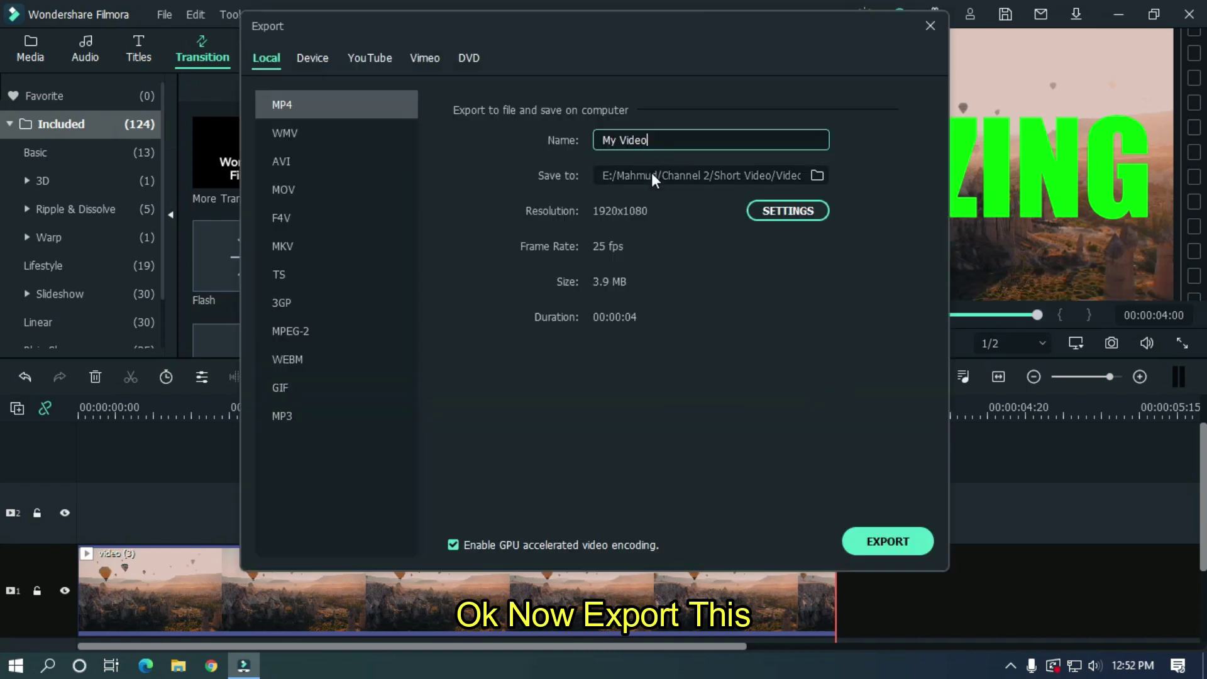
{"action": "type", "text": "Video 1"}
{"action": "left_click", "coordinate": [884, 541]}
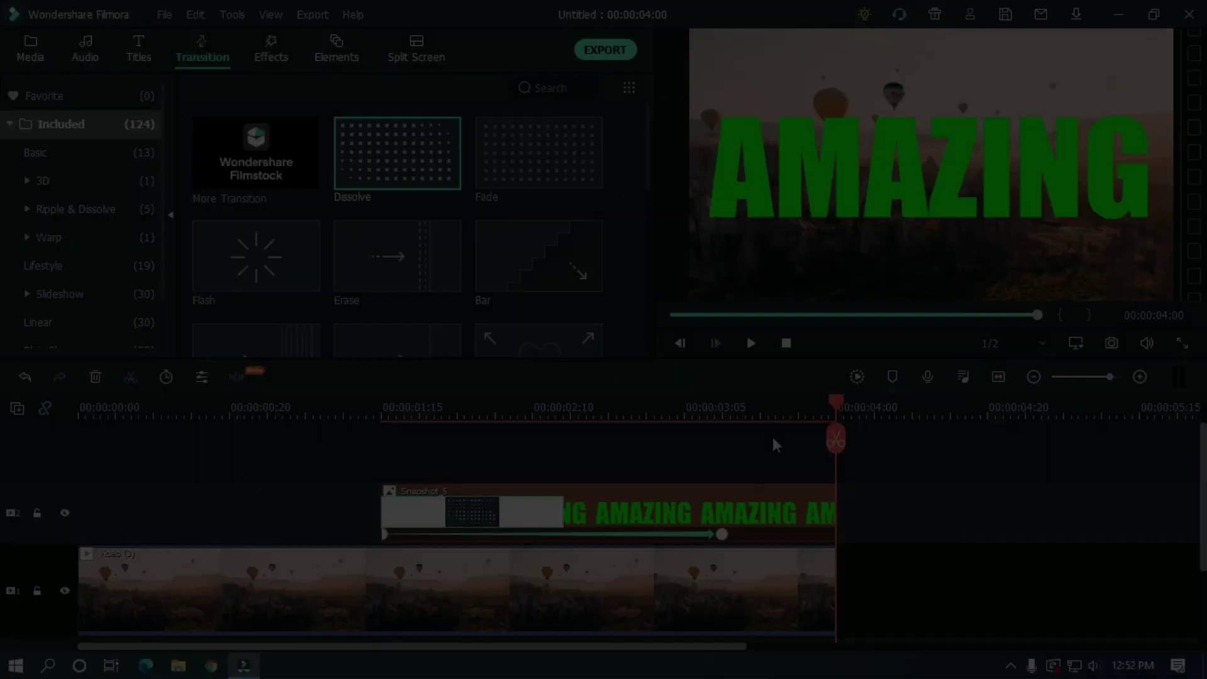
Delete all clips from the timeline and return to the Media library.
{"action": "key", "text": "ctrl+a"}
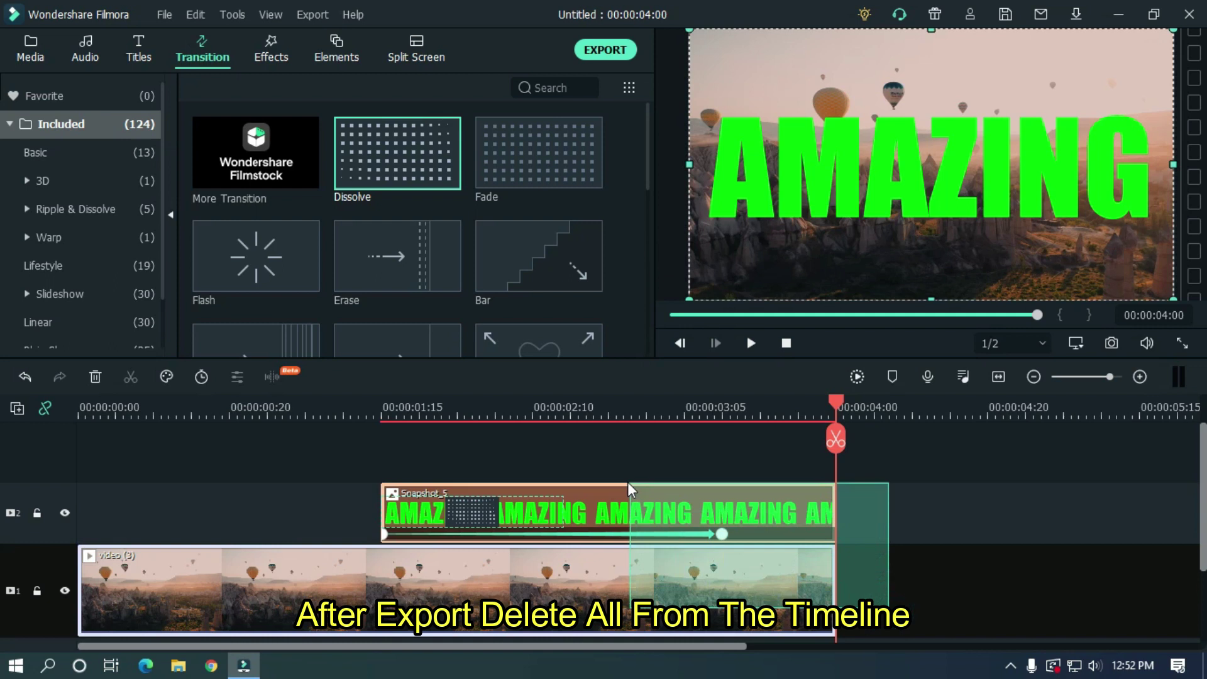
{"action": "key", "text": "Delete"}
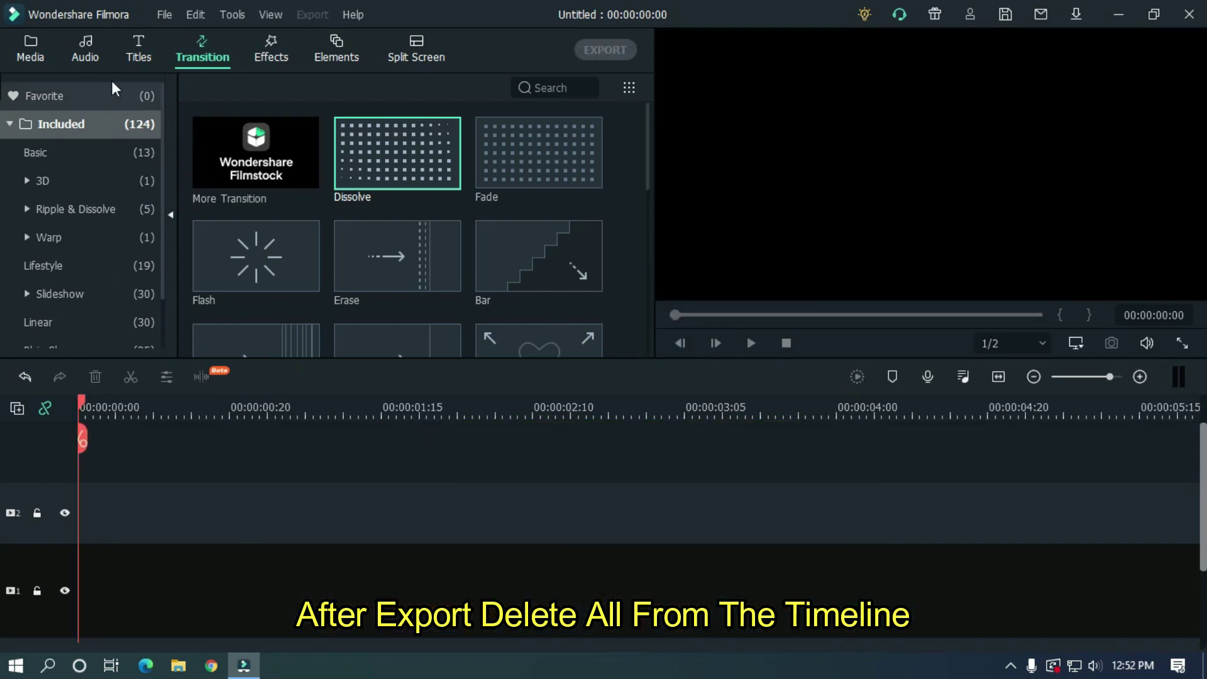
{"action": "left_click", "coordinate": [36, 44]}
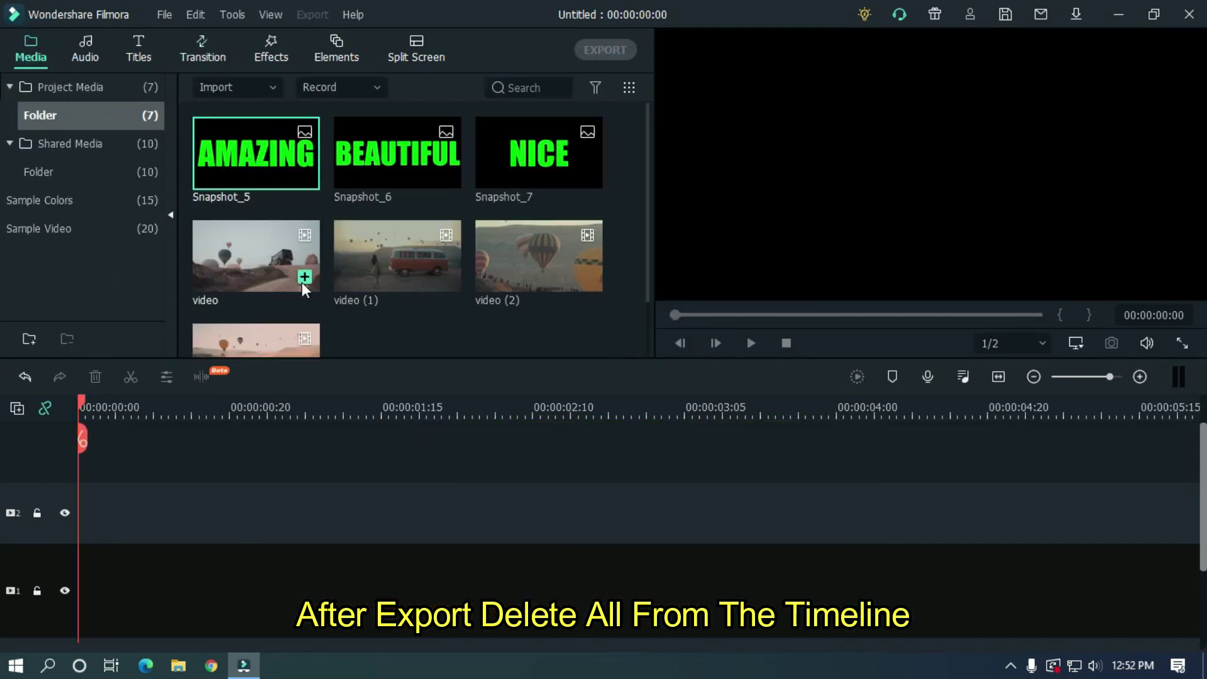
Put the jeep balloon video on track 1 and split it at 00:00:05:00.
{"action": "scroll", "coordinate": [647, 145], "scroll_direction": "down", "scroll_amount": 1}
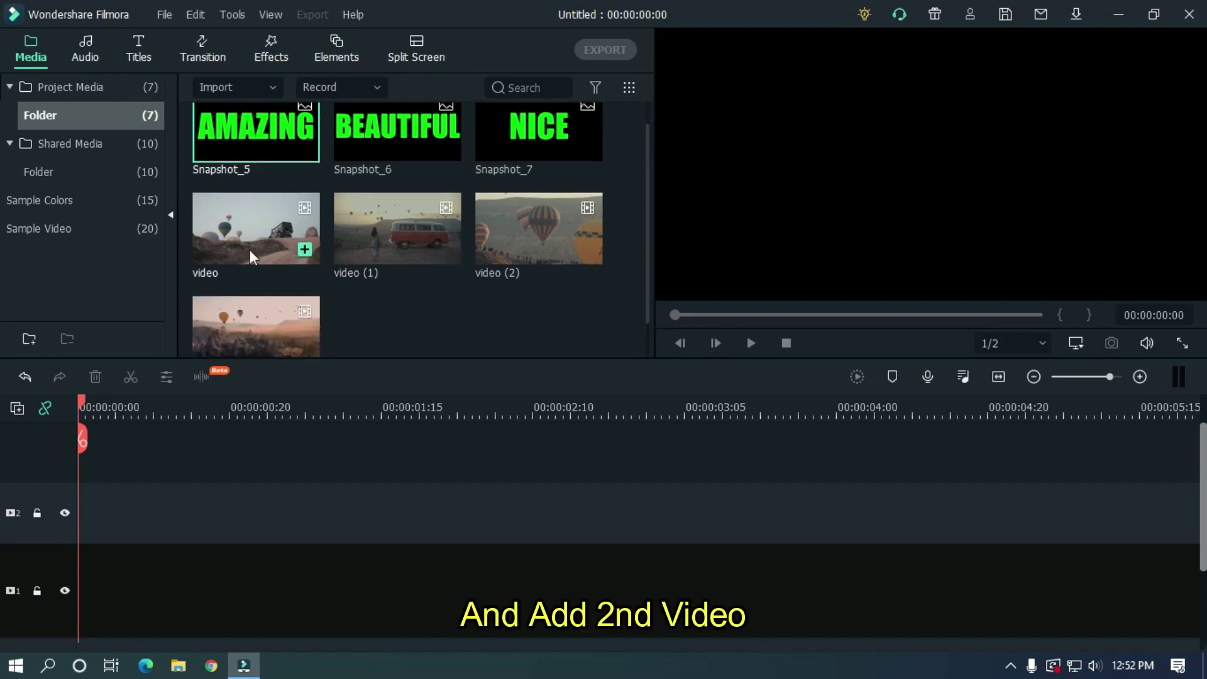
{"action": "left_click_drag", "start_coordinate": [256, 250], "coordinate": [89, 568]}
{"action": "left_click_drag", "start_coordinate": [338, 603], "coordinate": [338, 603]}
{"action": "left_click", "coordinate": [514, 442]}
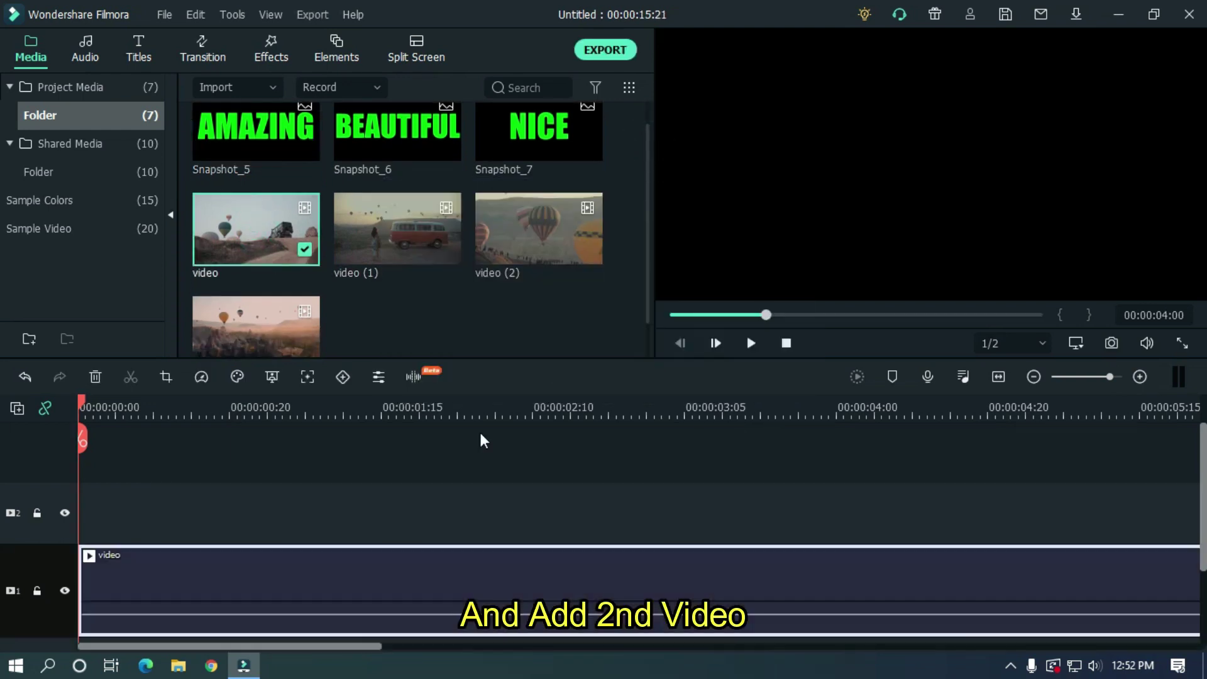
{"action": "left_click", "coordinate": [761, 401]}
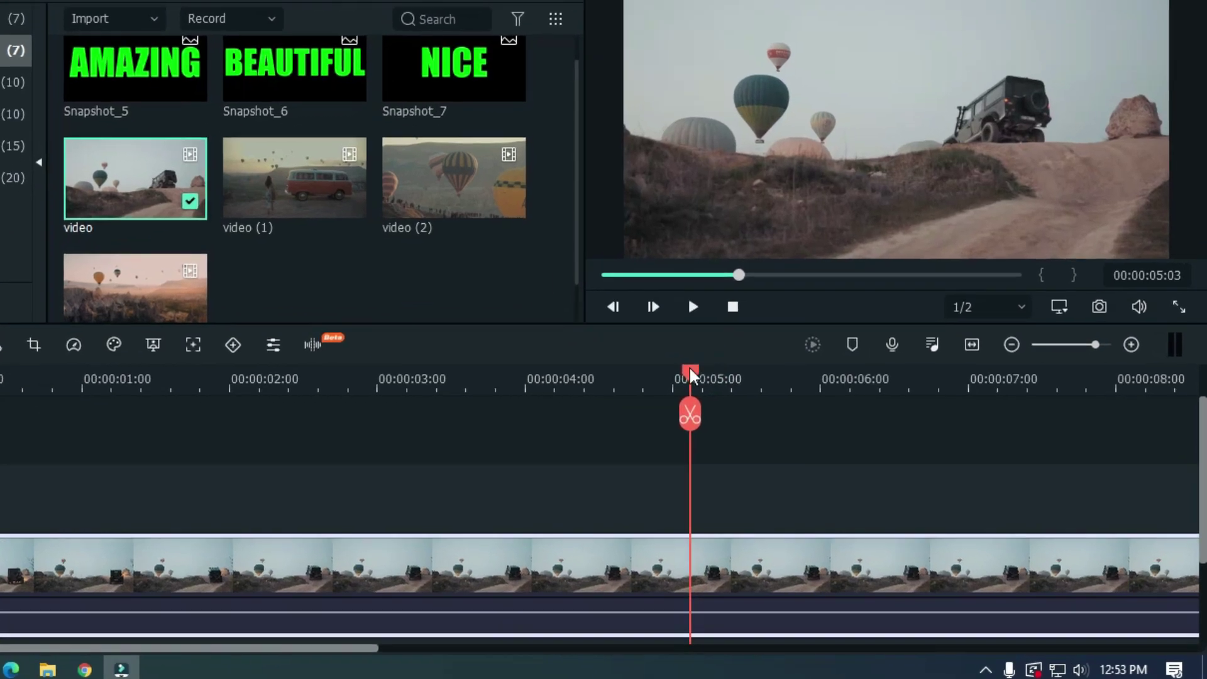
{"action": "left_click_drag", "start_coordinate": [754, 403], "coordinate": [737, 403]}
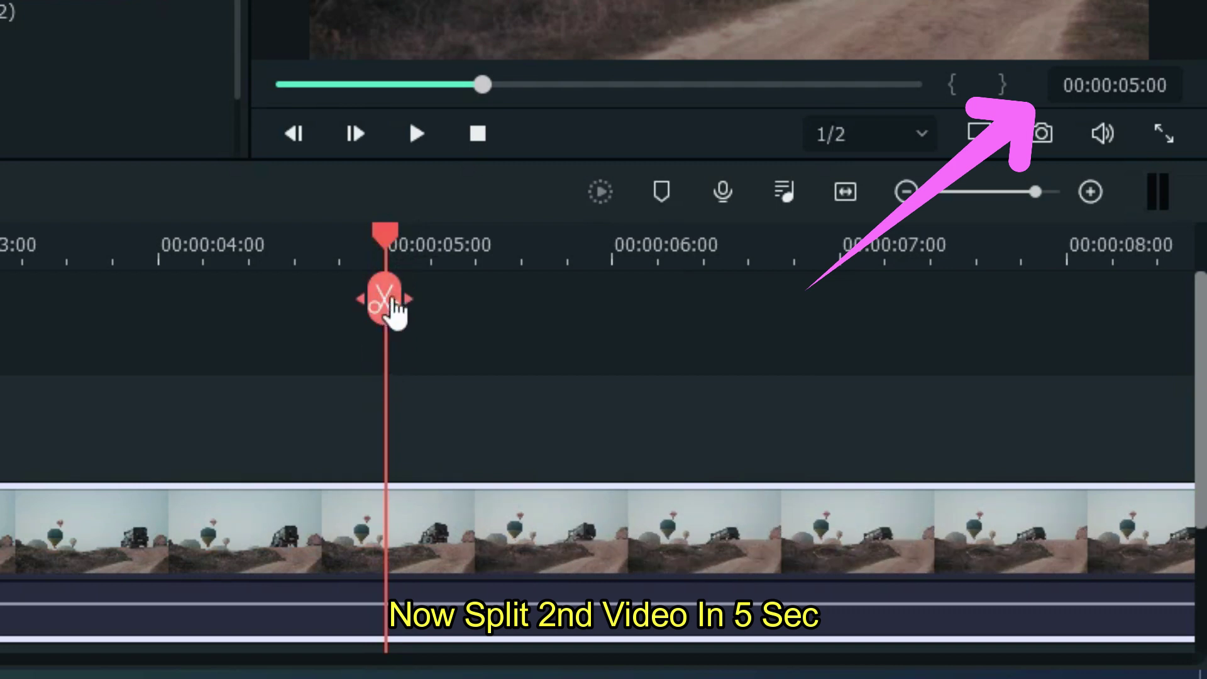
{"action": "left_click", "coordinate": [391, 305]}
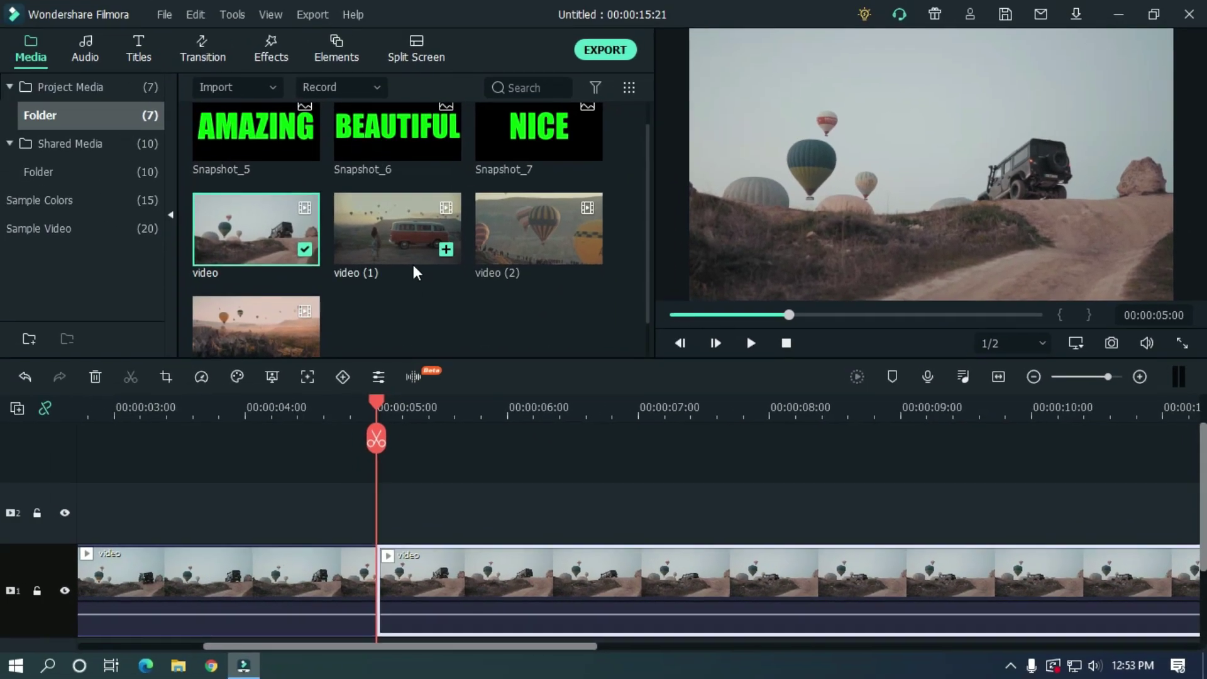
Add Snapshot_6 (BEAUTIFUL) on track 2 at 5 s and trim both clips to 7:10.
{"action": "left_click", "coordinate": [414, 128]}
{"action": "left_click_drag", "start_coordinate": [426, 435], "coordinate": [387, 513]}
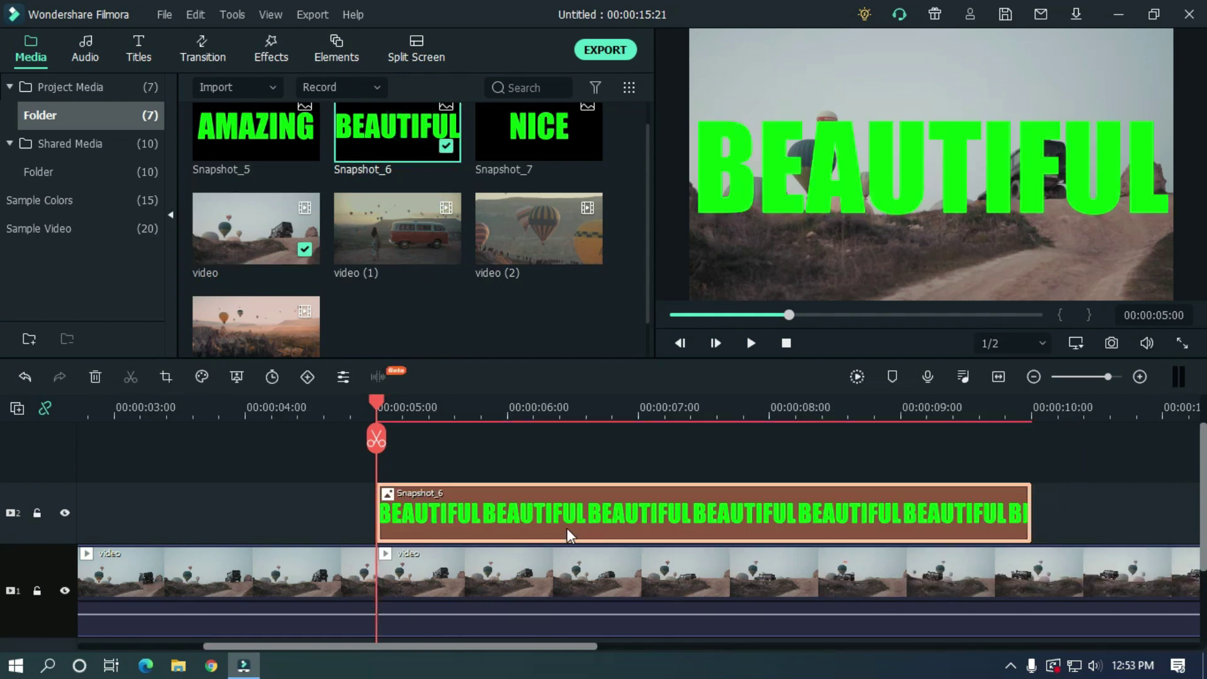
{"action": "left_click_drag", "start_coordinate": [381, 402], "coordinate": [692, 391]}
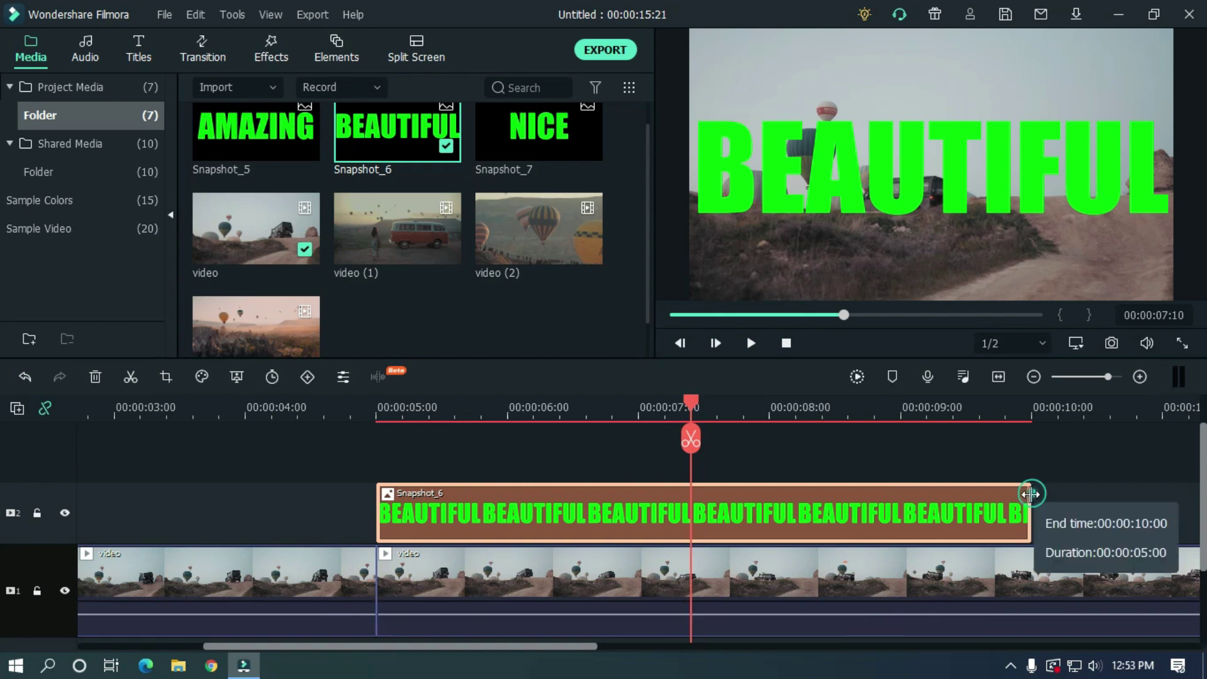
{"action": "left_click_drag", "start_coordinate": [1031, 503], "coordinate": [692, 503]}
{"action": "key", "text": "alt+]"}
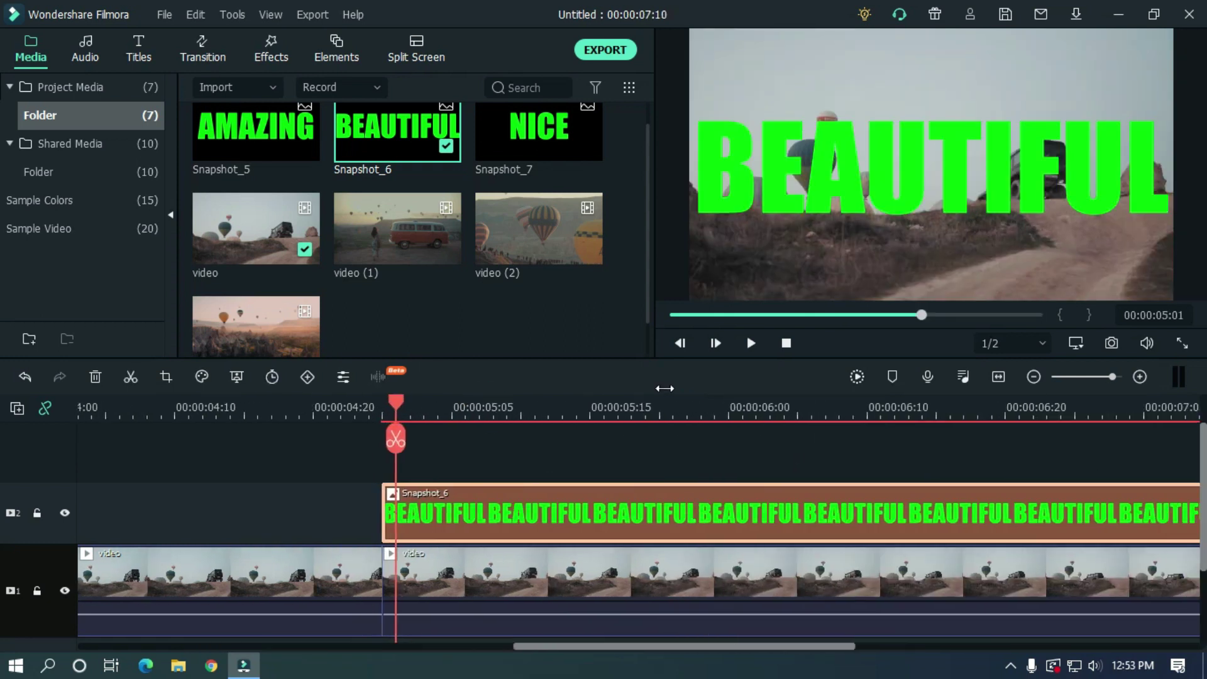
Keyframe the BEAUTIFUL snapshot from 100% scale down to 30% at its end.
{"action": "double_click", "coordinate": [431, 513]}
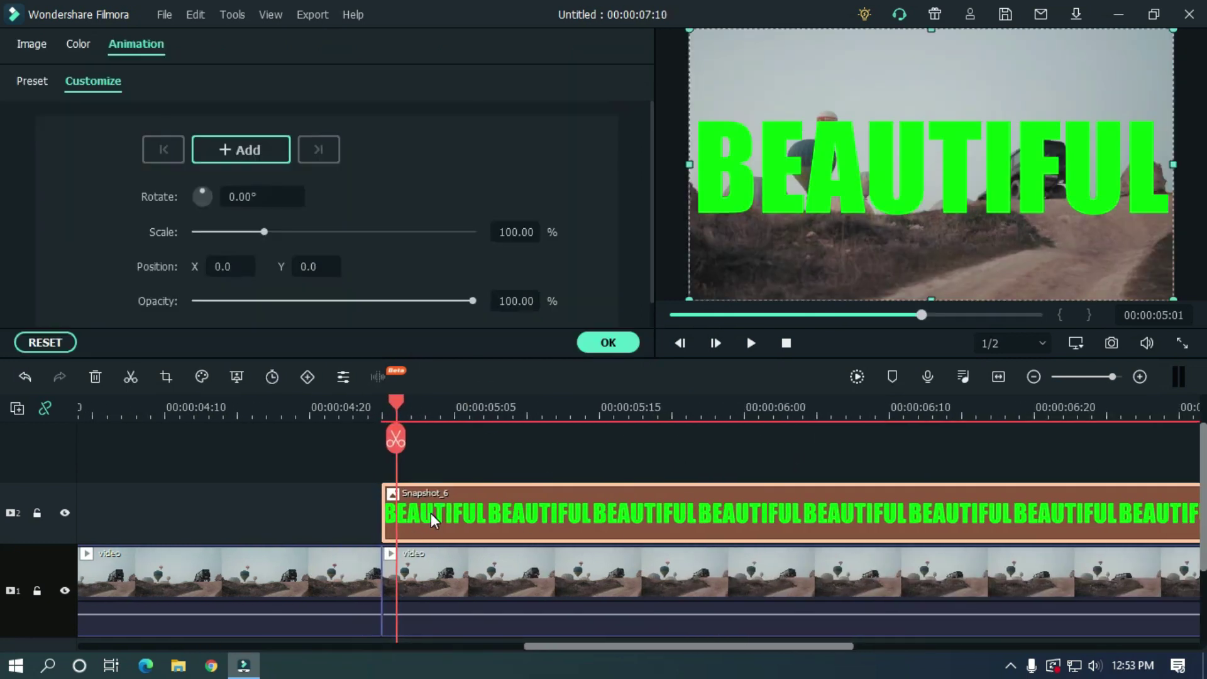
{"action": "left_click", "coordinate": [264, 151]}
{"action": "type", "text": "3"}
{"action": "key", "text": "Return"}
{"action": "left_click_drag", "start_coordinate": [587, 645], "coordinate": [647, 645]}
{"action": "left_click", "coordinate": [1050, 411]}
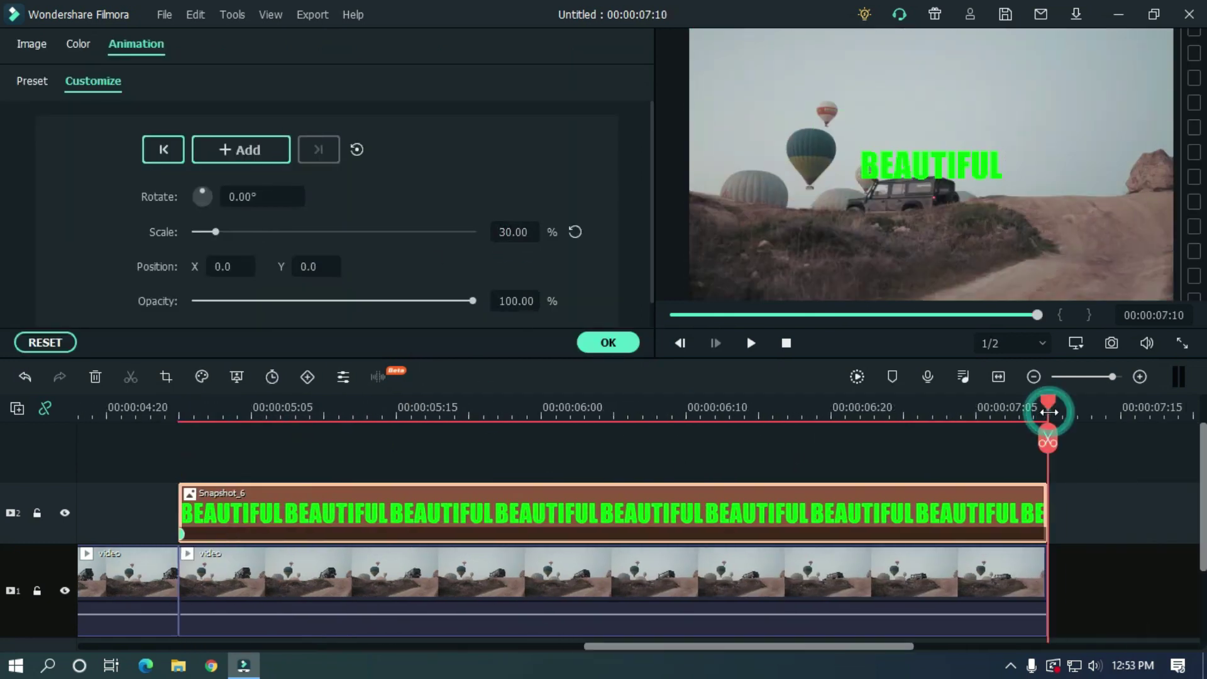
{"action": "key", "text": "Left"}
{"action": "key", "text": "Left"}
{"action": "key", "text": "Left"}
{"action": "key", "text": "Left"}
{"action": "key", "text": "Left"}
{"action": "key", "text": "Left"}
{"action": "key", "text": "Left"}
{"action": "key", "text": "Left"}
{"action": "key", "text": "Left"}
{"action": "key", "text": "Left"}
{"action": "key", "text": "Left"}
{"action": "key", "text": "Left"}
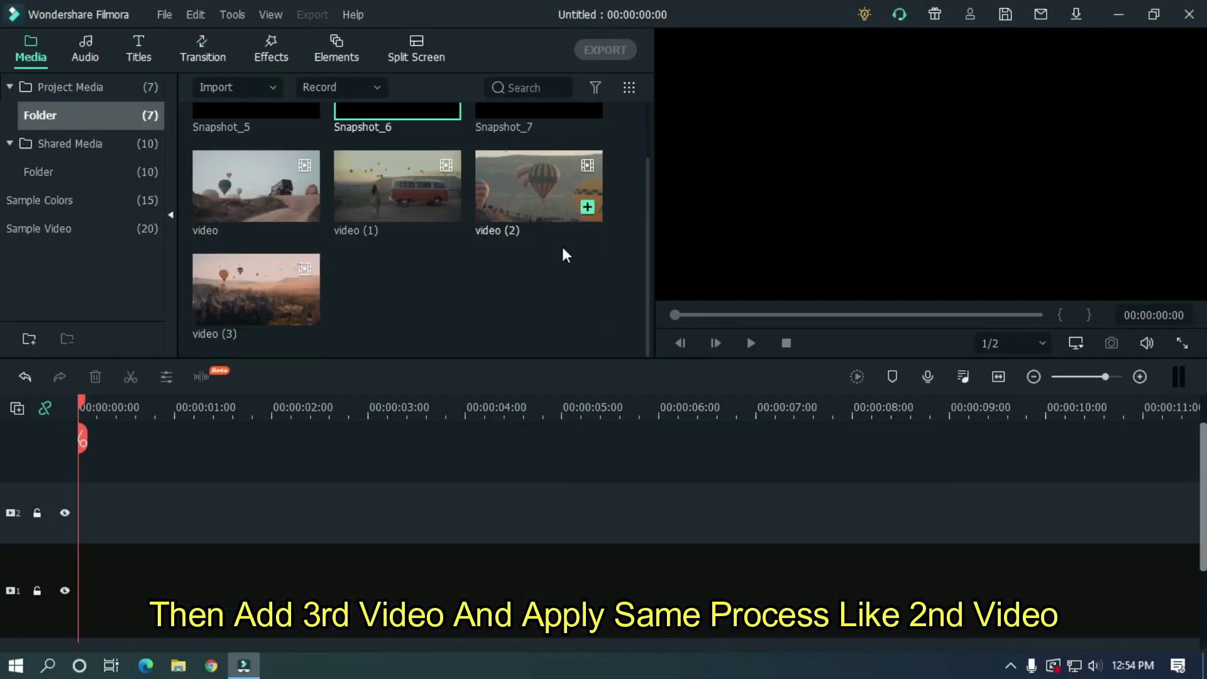
Add video (1) split at 5 s, with the NICE snapshot above ending at 7 s.
{"action": "left_click_drag", "start_coordinate": [398, 186], "coordinate": [188, 585]}
{"action": "left_click", "coordinate": [573, 407]}
{"action": "left_click", "coordinate": [573, 439]}
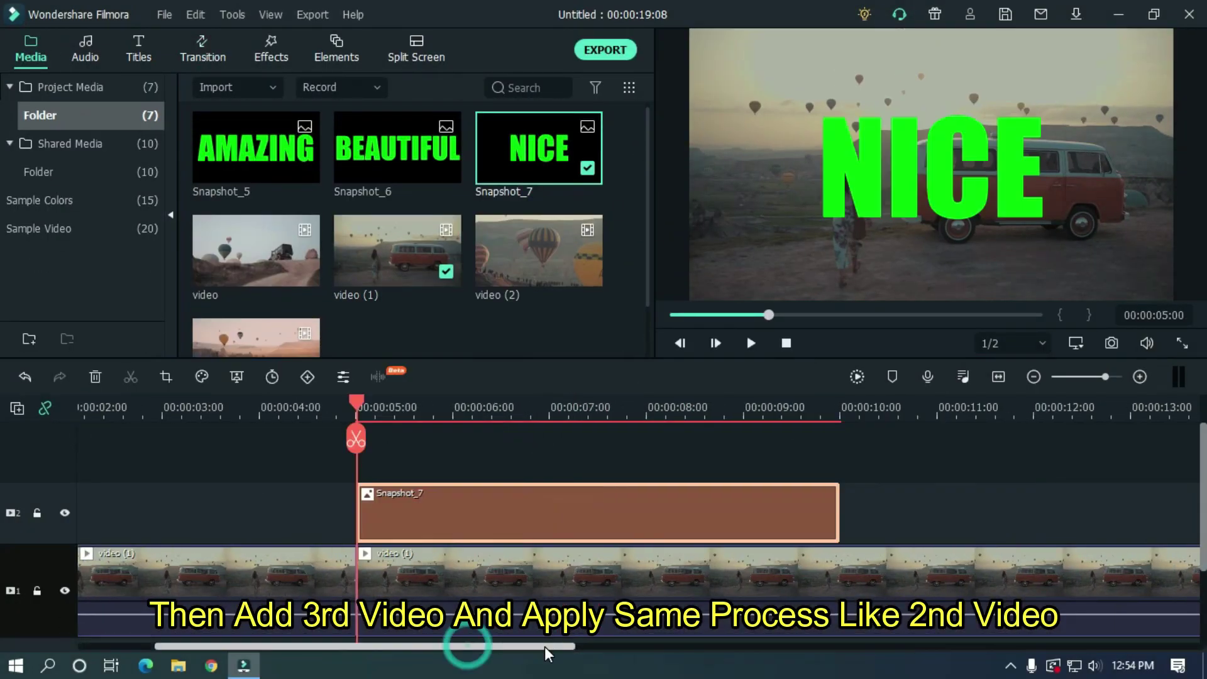
{"action": "left_click", "coordinate": [553, 408]}
{"action": "left_click", "coordinate": [835, 503]}
{"action": "left_click_drag", "start_coordinate": [835, 503], "coordinate": [552, 503]}
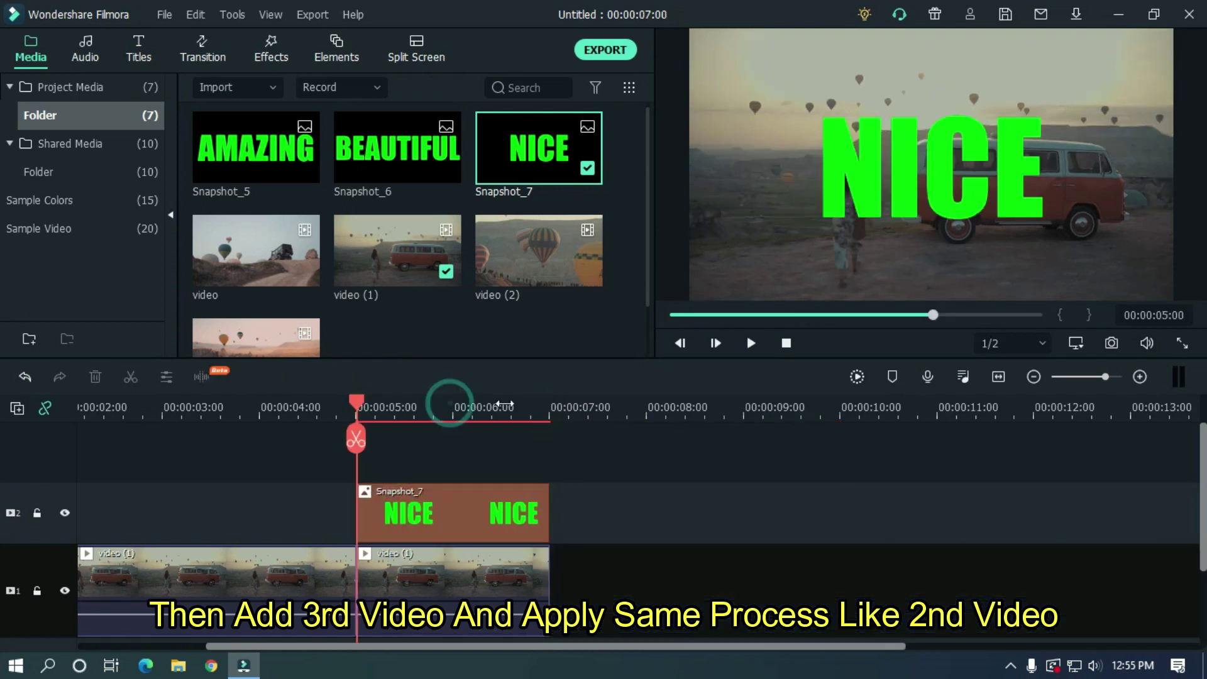
Add a starting scale keyframe to the NICE clip's animation.
{"action": "double_click", "coordinate": [452, 513]}
{"action": "left_click", "coordinate": [795, 413]}
{"action": "left_click_drag", "start_coordinate": [796, 413], "coordinate": [921, 406]}
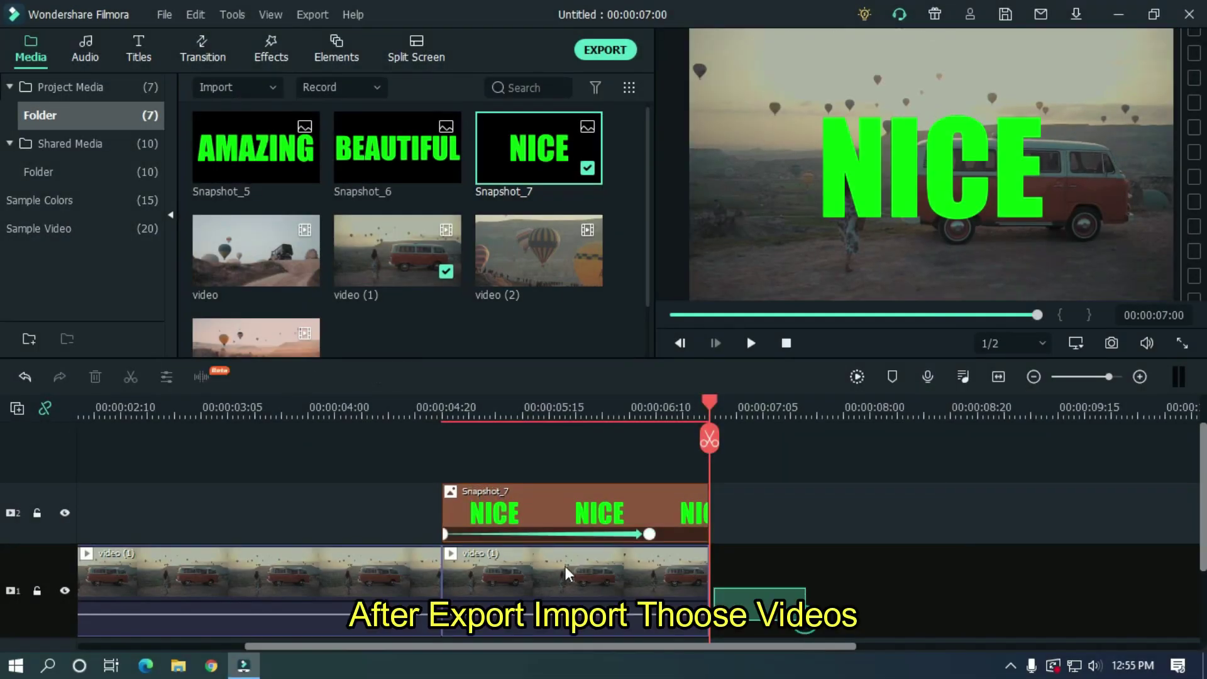
Delete the three timeline clips and import the exported test 1, Test 2 and Test 3 clips.
{"action": "left_click_drag", "start_coordinate": [803, 633], "coordinate": [253, 503]}
{"action": "key", "text": "Delete"}
{"action": "right_click", "coordinate": [453, 320]}
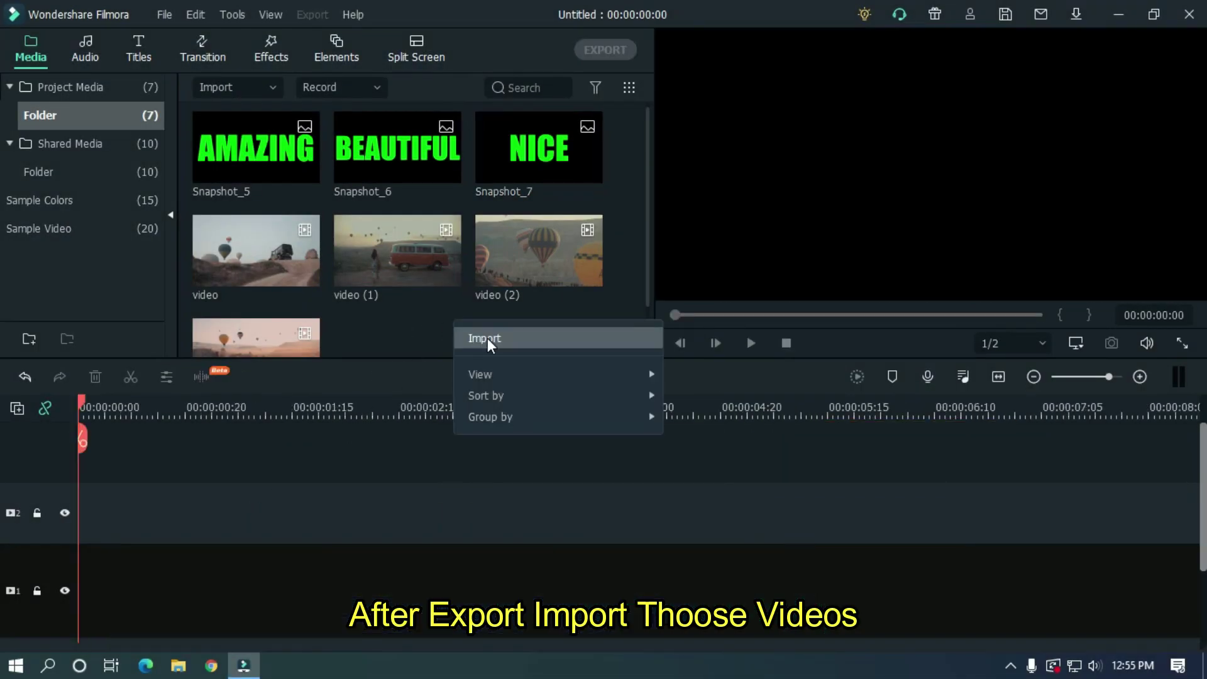
{"action": "left_click", "coordinate": [488, 340]}
{"action": "left_click_drag", "start_coordinate": [595, 149], "coordinate": [597, 264]}
{"action": "left_click", "coordinate": [202, 305]}
{"action": "left_click", "coordinate": [310, 305], "text": "ctrl"}
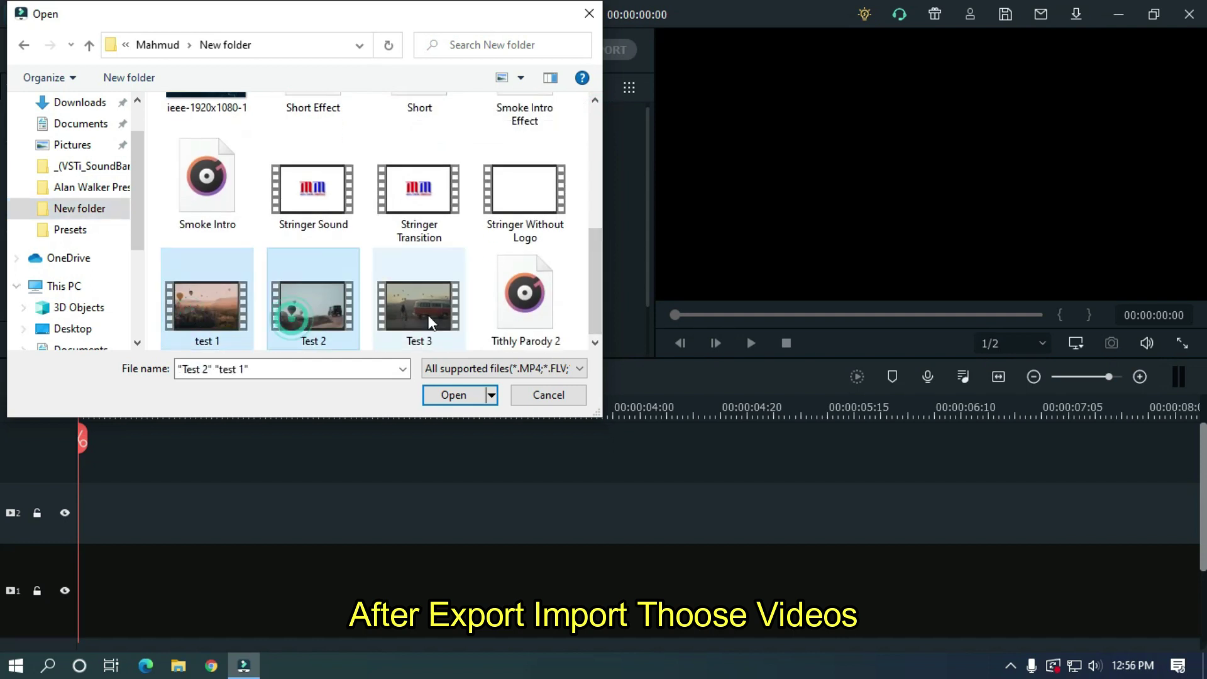
{"action": "left_click", "coordinate": [417, 304], "text": "ctrl"}
{"action": "left_click", "coordinate": [453, 395]}
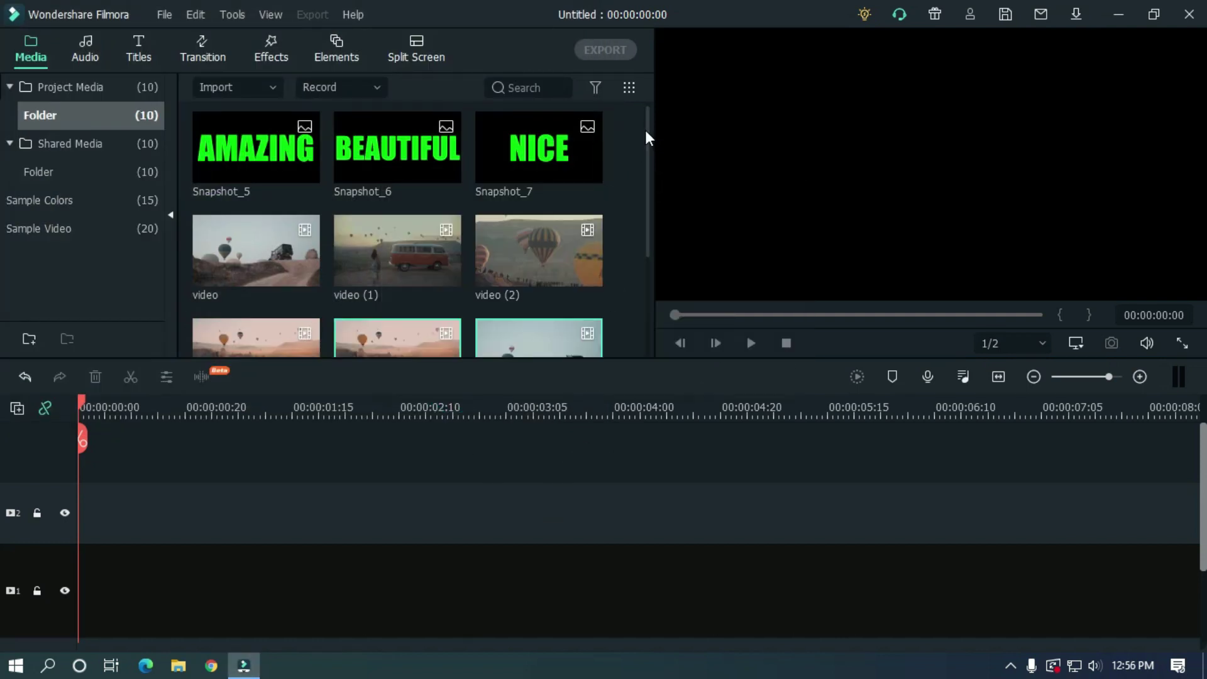
{"action": "left_click_drag", "start_coordinate": [645, 130], "coordinate": [627, 216]}
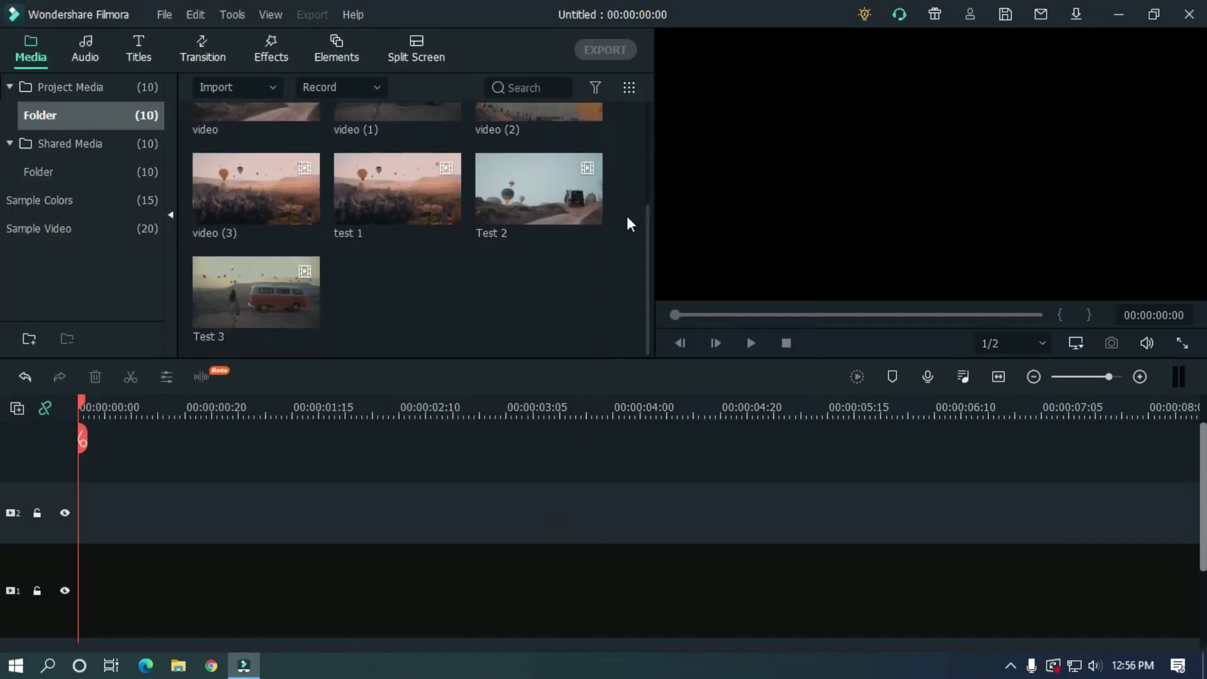
Put test 1 on the upper track from the start and Test 2 on the lower track at 00:00:02:00.
{"action": "left_click_drag", "start_coordinate": [418, 182], "coordinate": [92, 510]}
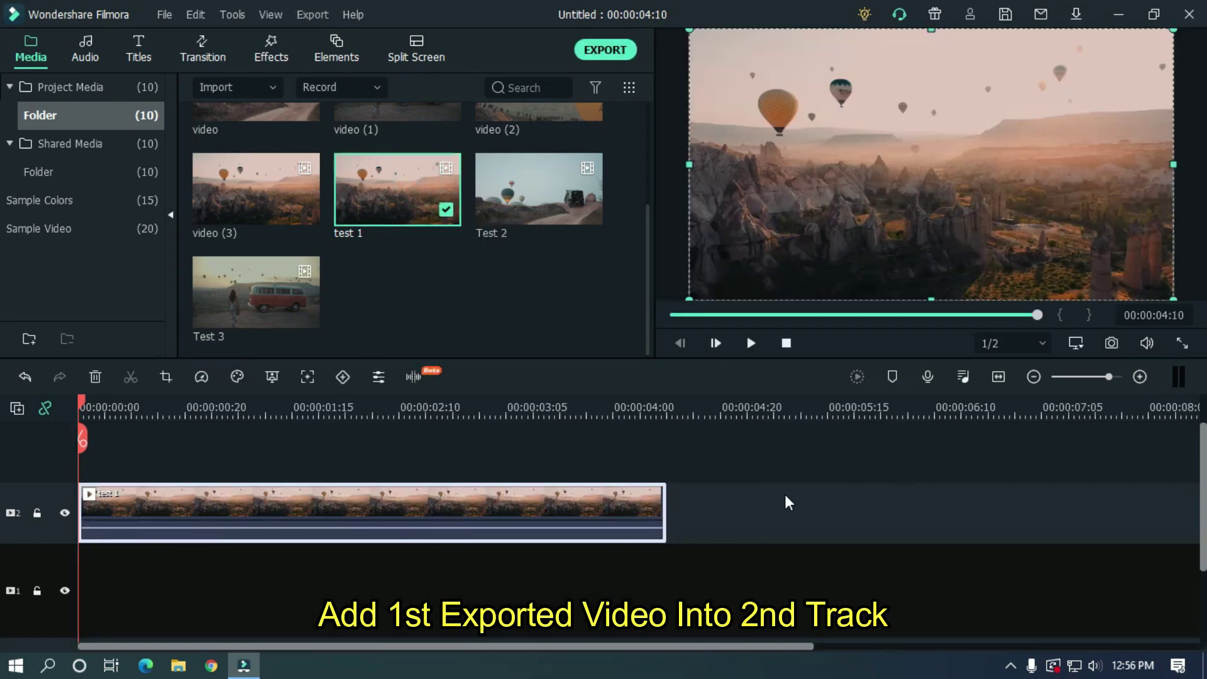
{"action": "scroll", "coordinate": [1196, 487], "scroll_direction": "down", "scroll_amount": 1}
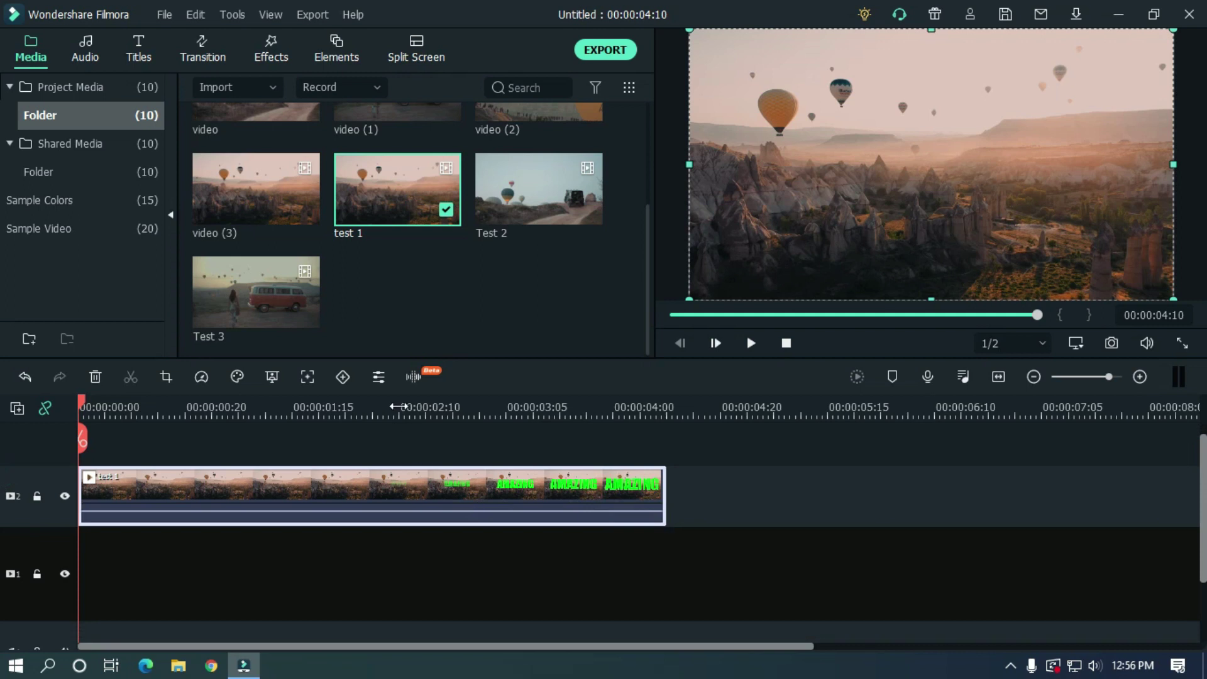
{"action": "left_click_drag", "start_coordinate": [397, 407], "coordinate": [350, 396]}
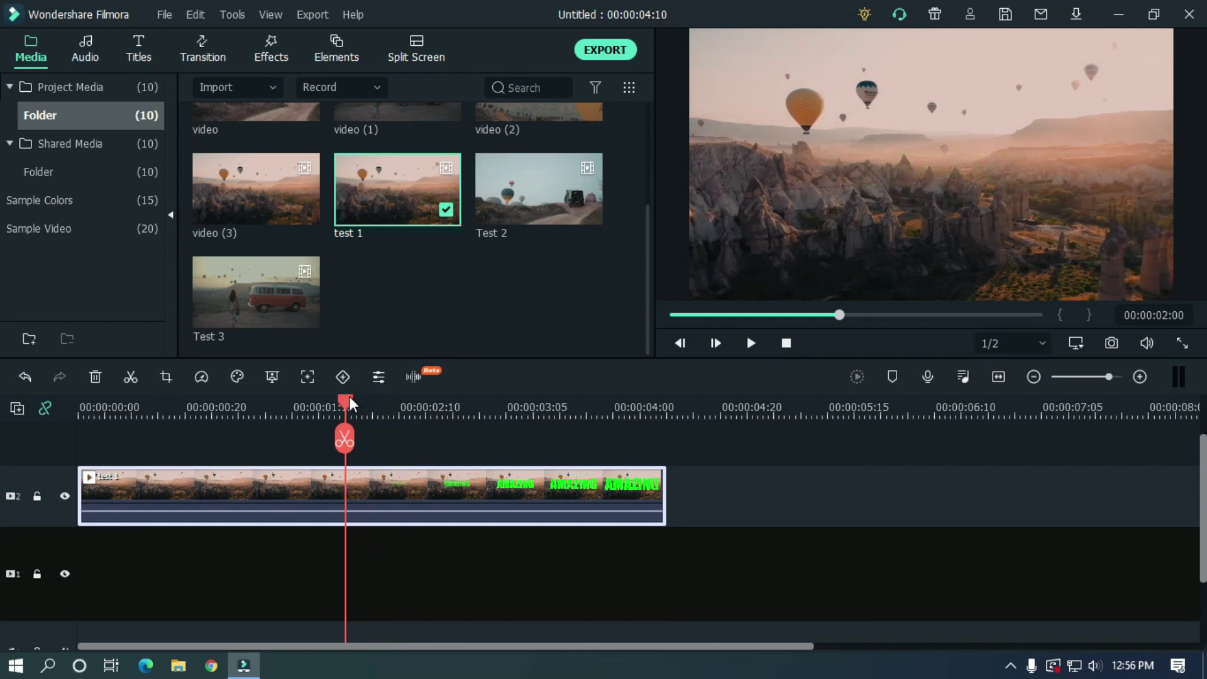
{"action": "left_click", "coordinate": [361, 471]}
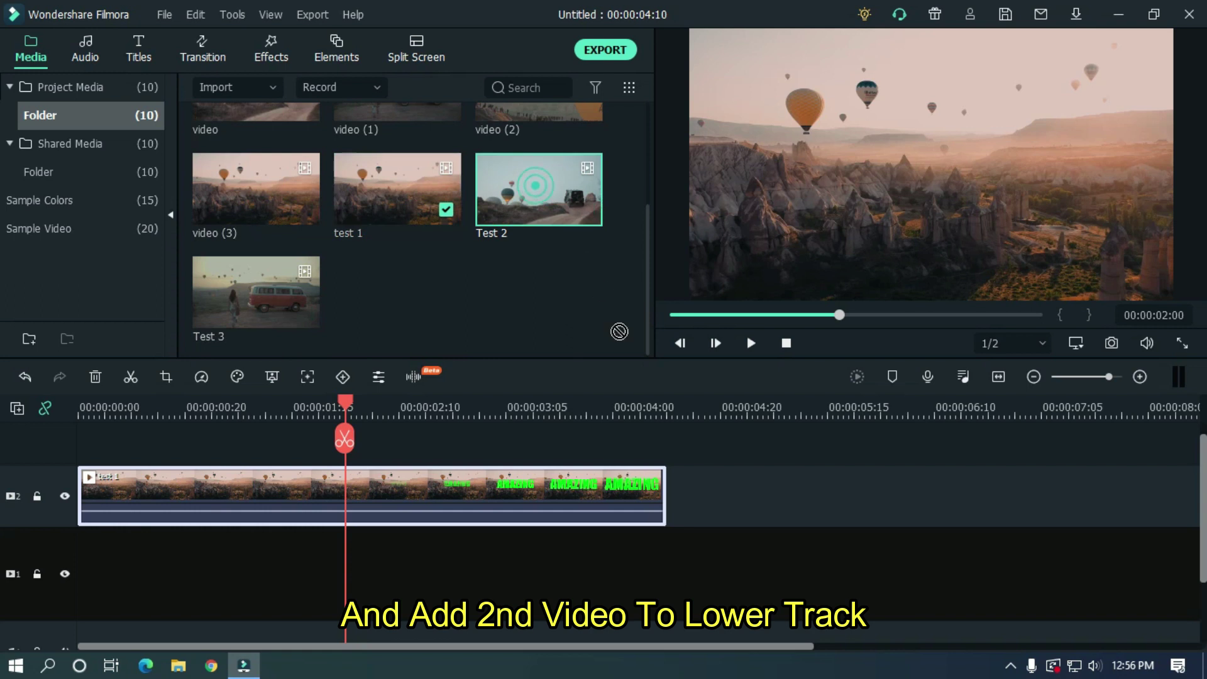
{"action": "left_click_drag", "start_coordinate": [619, 331], "coordinate": [578, 591]}
{"action": "left_click_drag", "start_coordinate": [568, 640], "coordinate": [642, 644]}
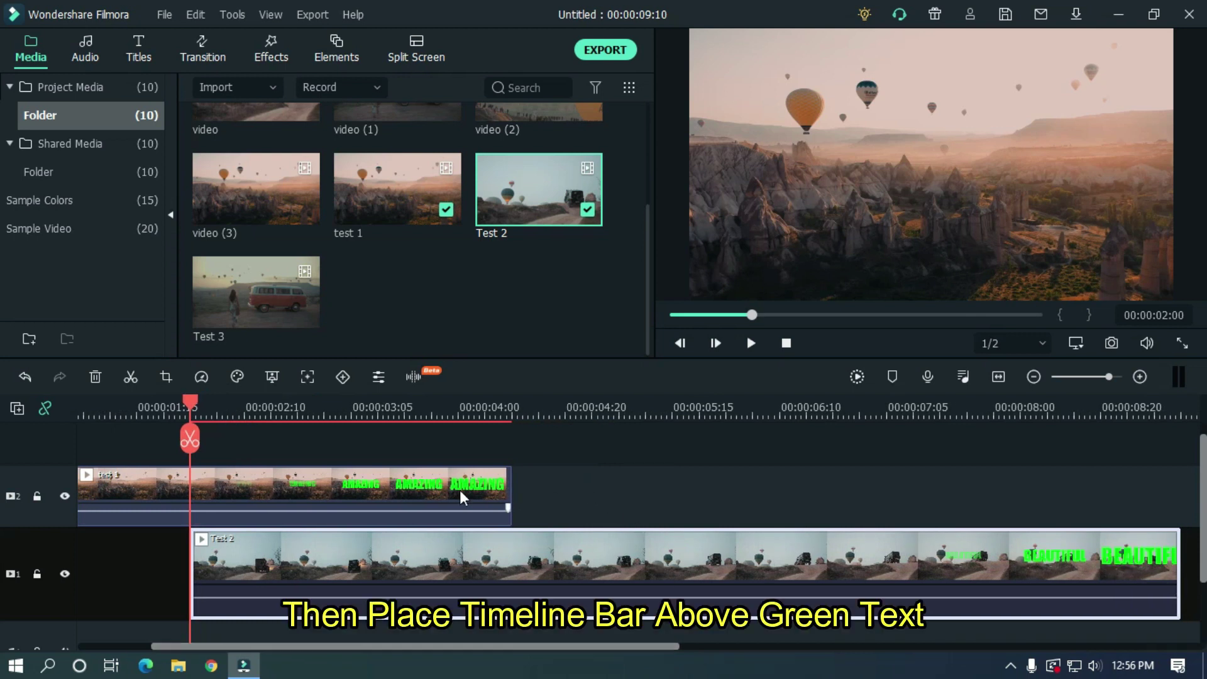
Enable Chroma Key on test 1, keying out the green AMAZING text at offset 2.
{"action": "double_click", "coordinate": [421, 493]}
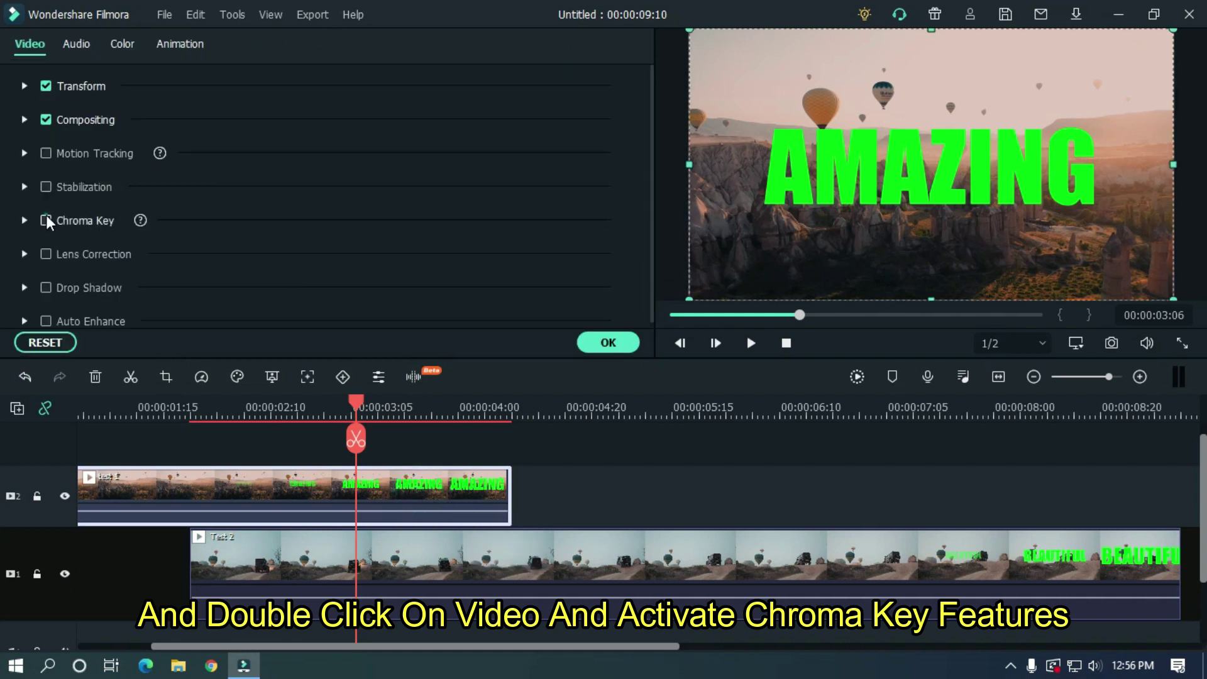
{"action": "left_click", "coordinate": [46, 220]}
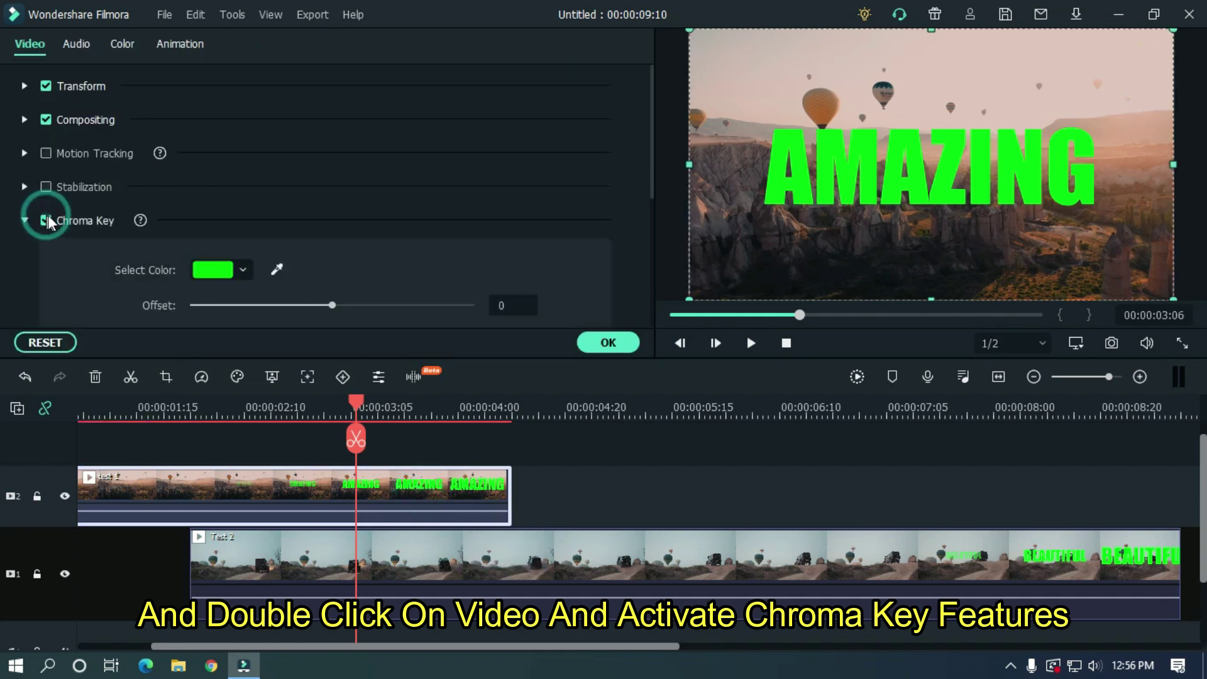
{"action": "left_click", "coordinate": [278, 270]}
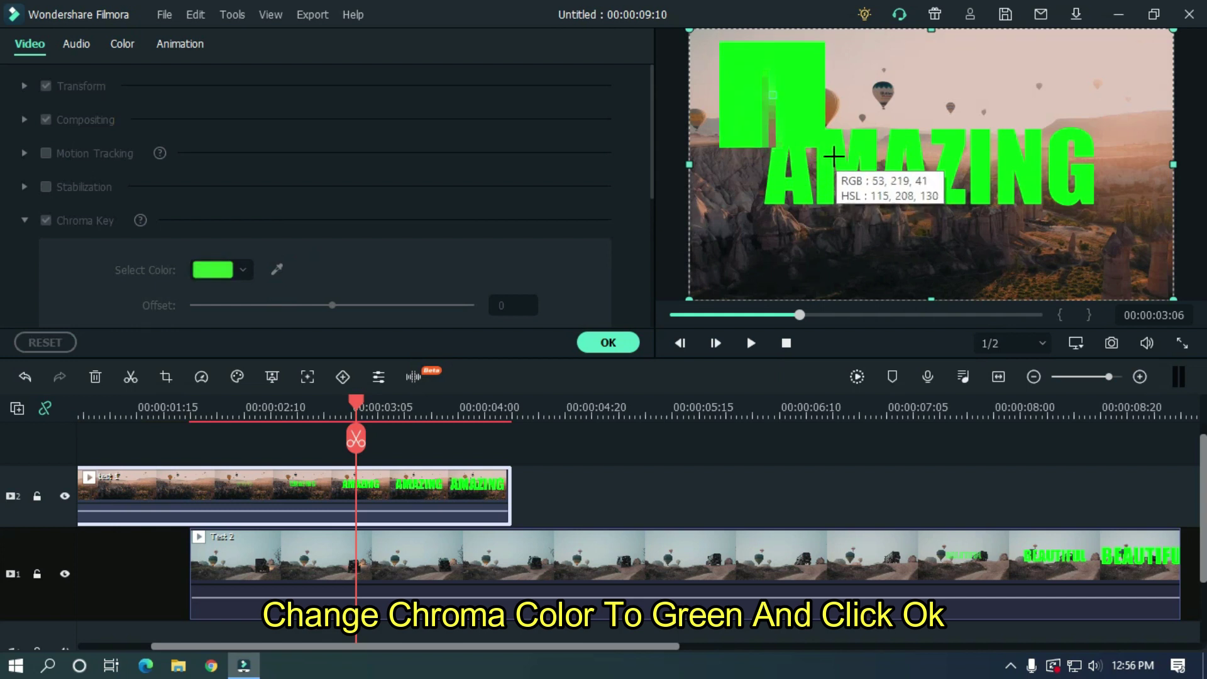
{"action": "left_click", "coordinate": [764, 94]}
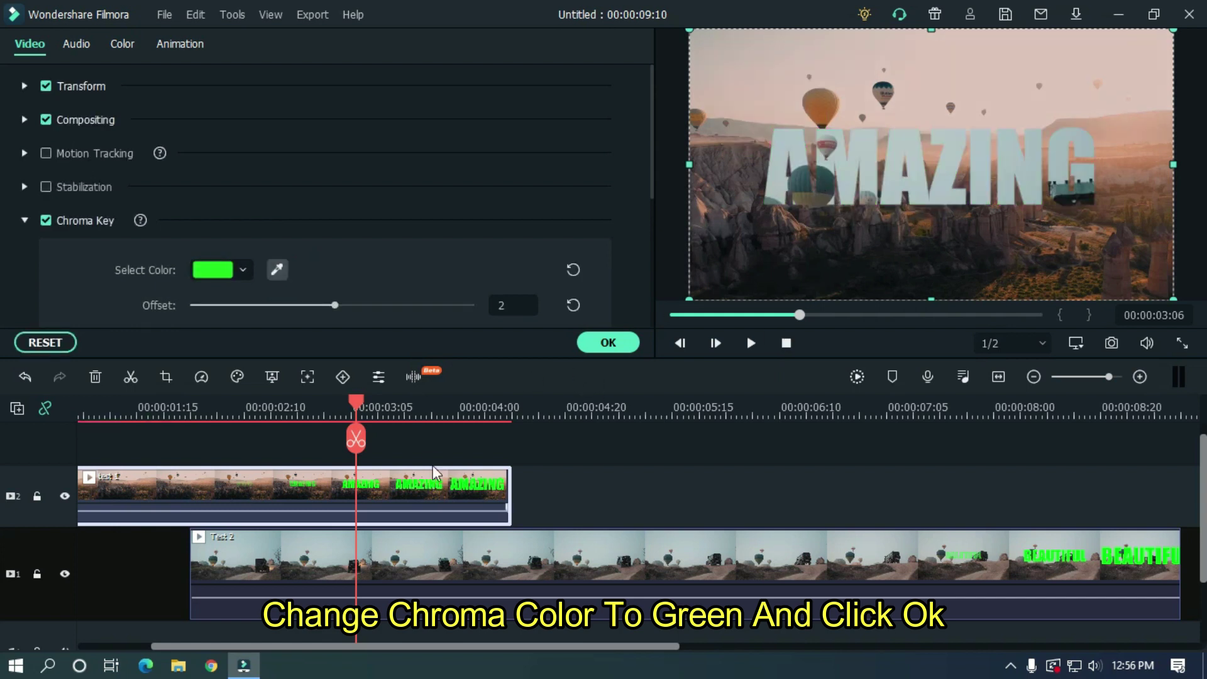
Step back 15 frames from test 1's end and split the upper clip at 00:00:03:20.
{"action": "left_click", "coordinate": [513, 409]}
{"action": "scroll", "coordinate": [537, 413], "scroll_direction": "up", "scroll_amount": 3}
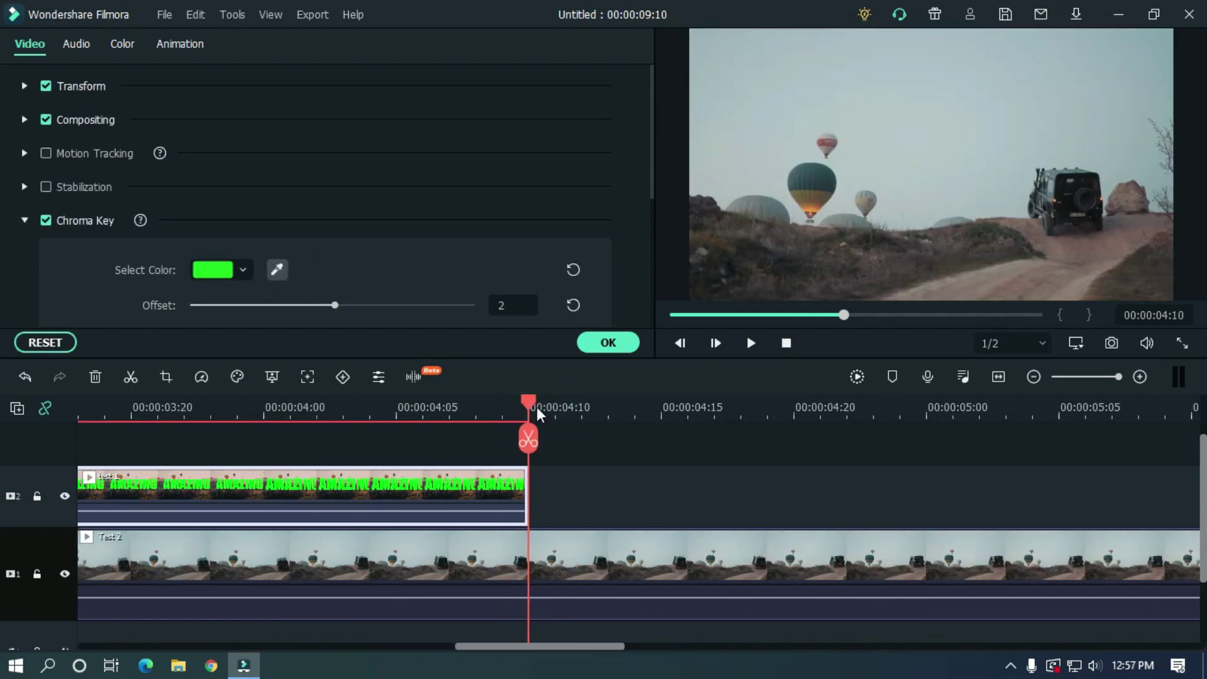
{"action": "scroll", "coordinate": [603, 414], "scroll_direction": "down", "scroll_amount": 2}
{"action": "key", "text": "Left"}
{"action": "key", "text": "Left"}
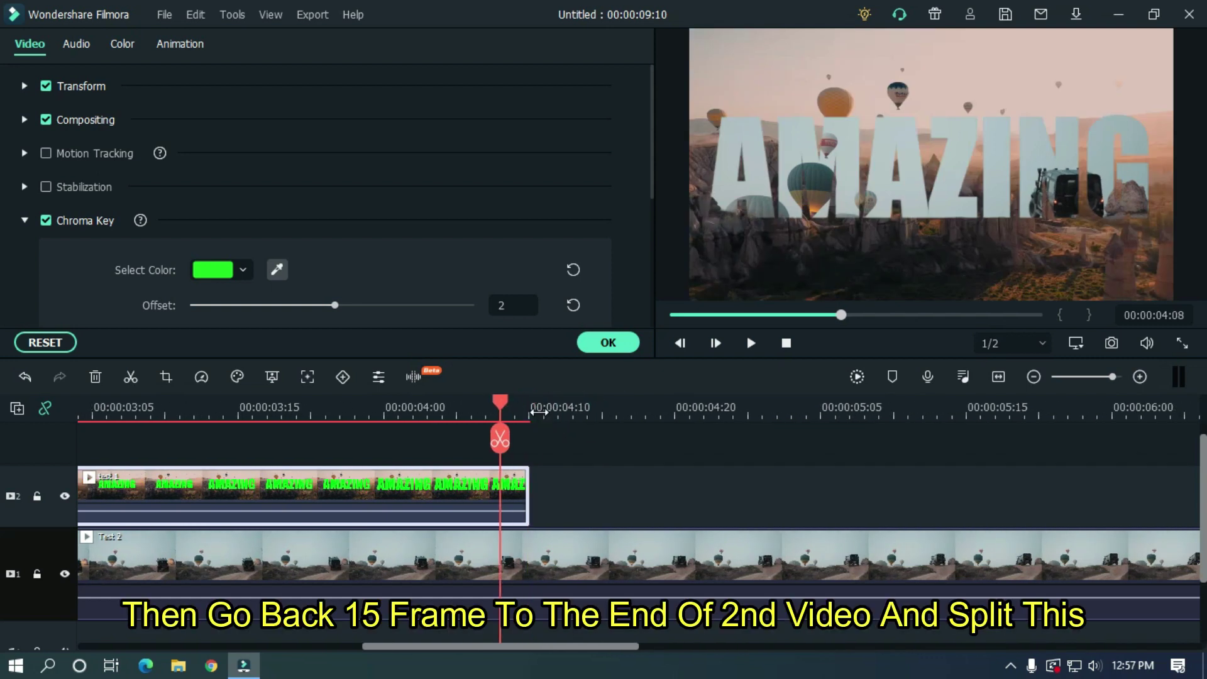
{"action": "key", "text": "Left"}
{"action": "key", "text": "Left"}
{"action": "key", "text": "Left"}
{"action": "key", "text": "Left"}
{"action": "key", "text": "Left"}
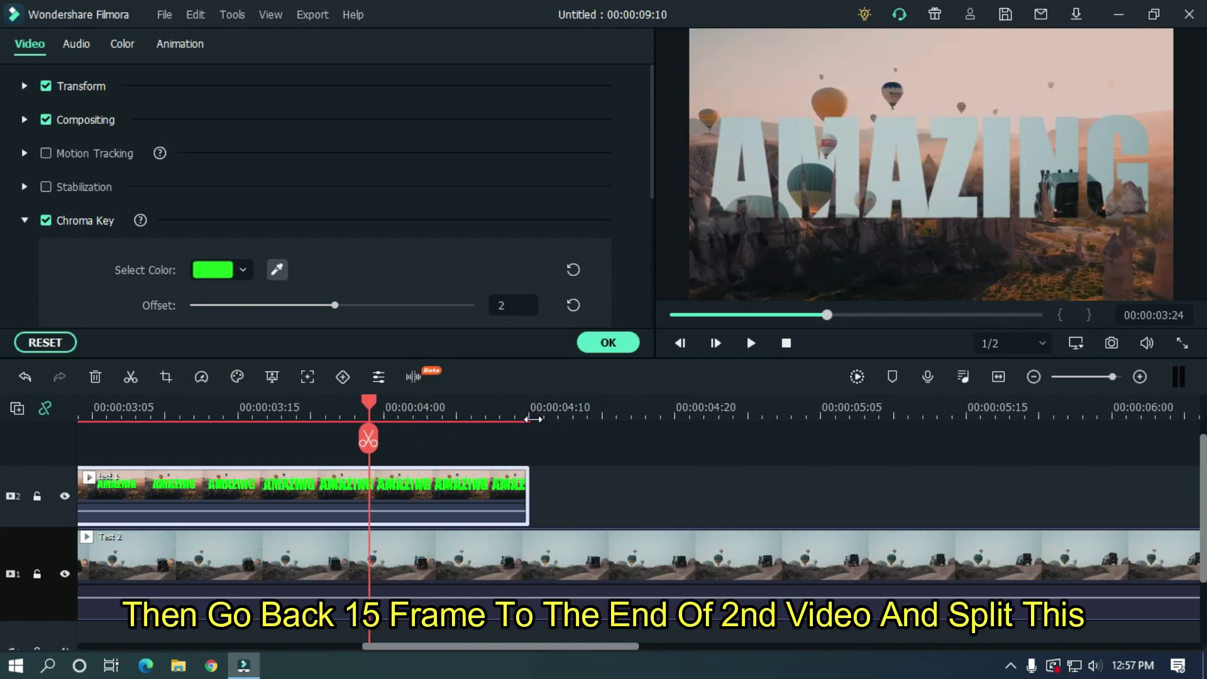
{"action": "key", "text": "Left"}
{"action": "scroll", "coordinate": [490, 442], "scroll_direction": "down", "scroll_amount": 1}
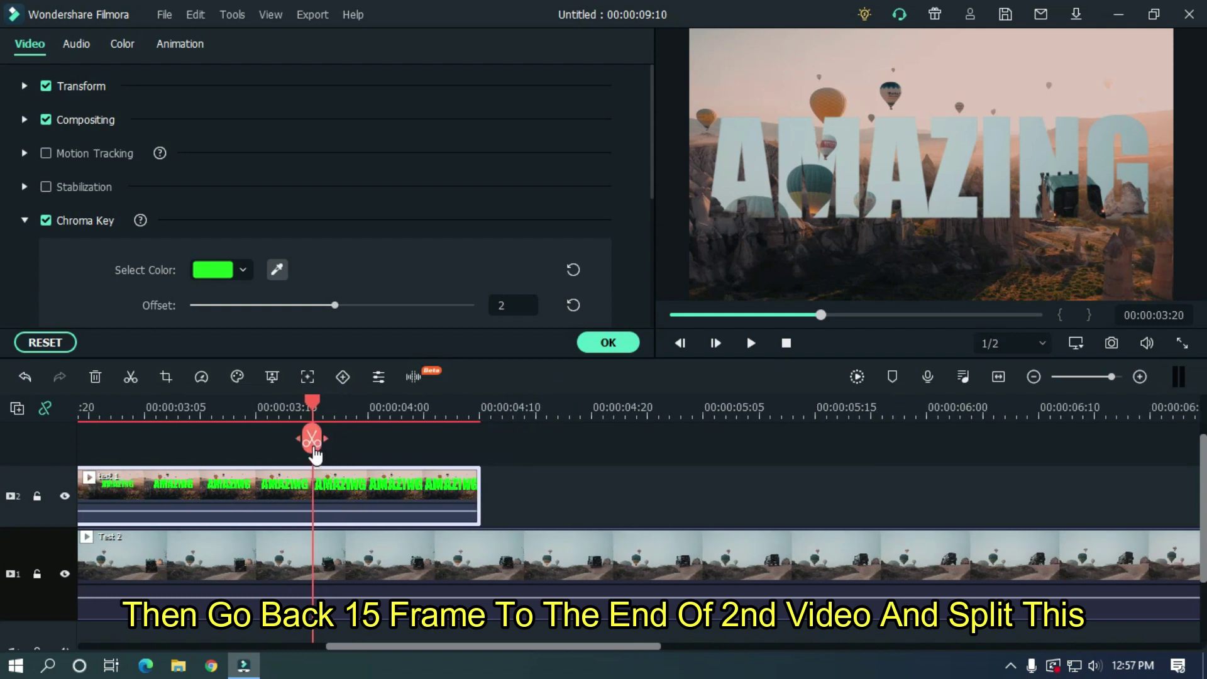
{"action": "left_click", "coordinate": [314, 448]}
{"action": "left_click", "coordinate": [343, 484]}
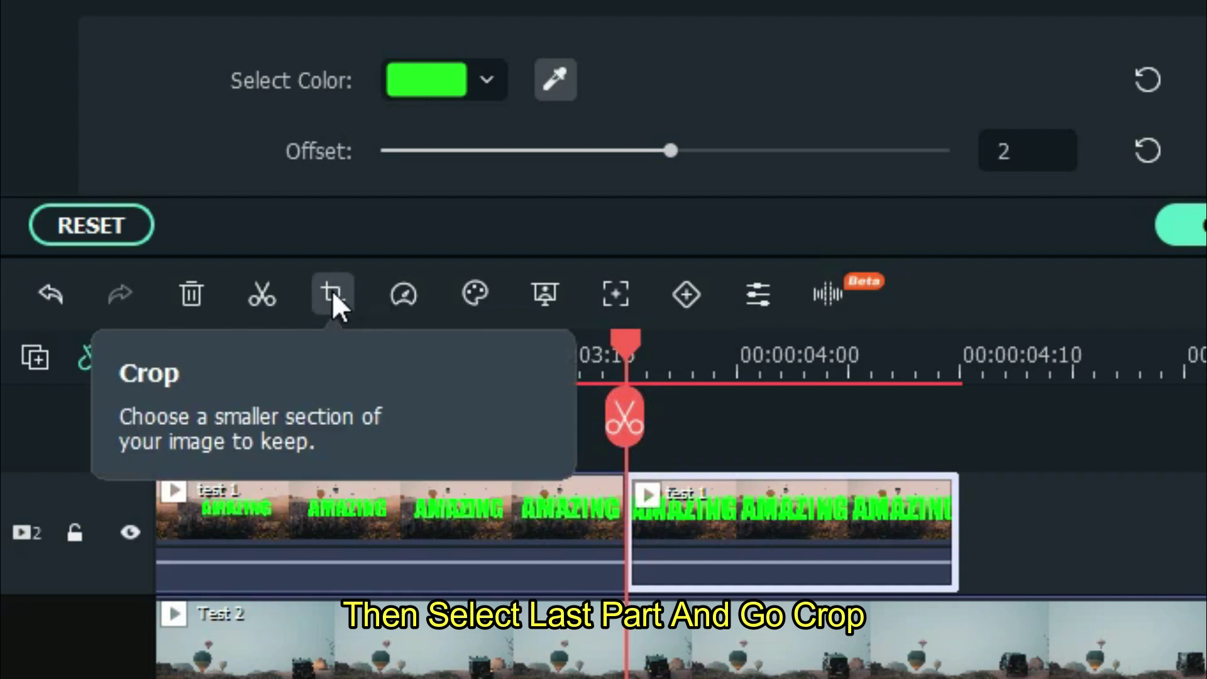
Shrink the last test 1 piece's Pan & Zoom End area to a tiny box in a black AMAZING letter.
{"action": "left_click", "coordinate": [332, 292]}
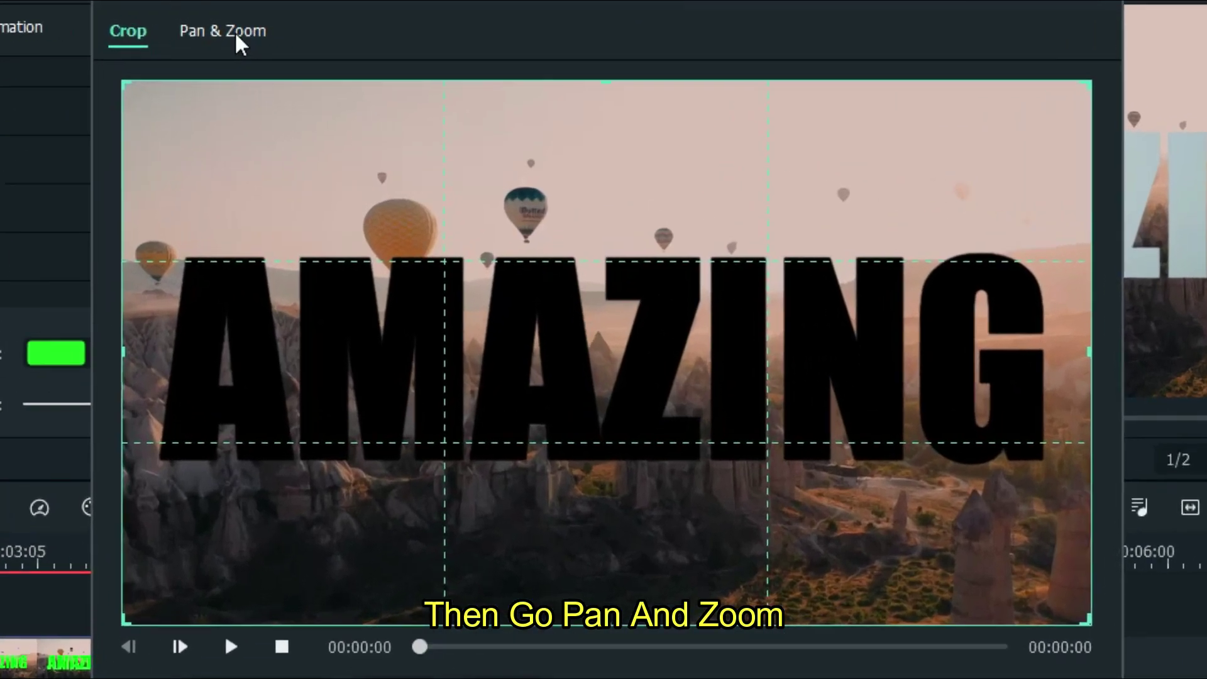
{"action": "left_click", "coordinate": [291, 41]}
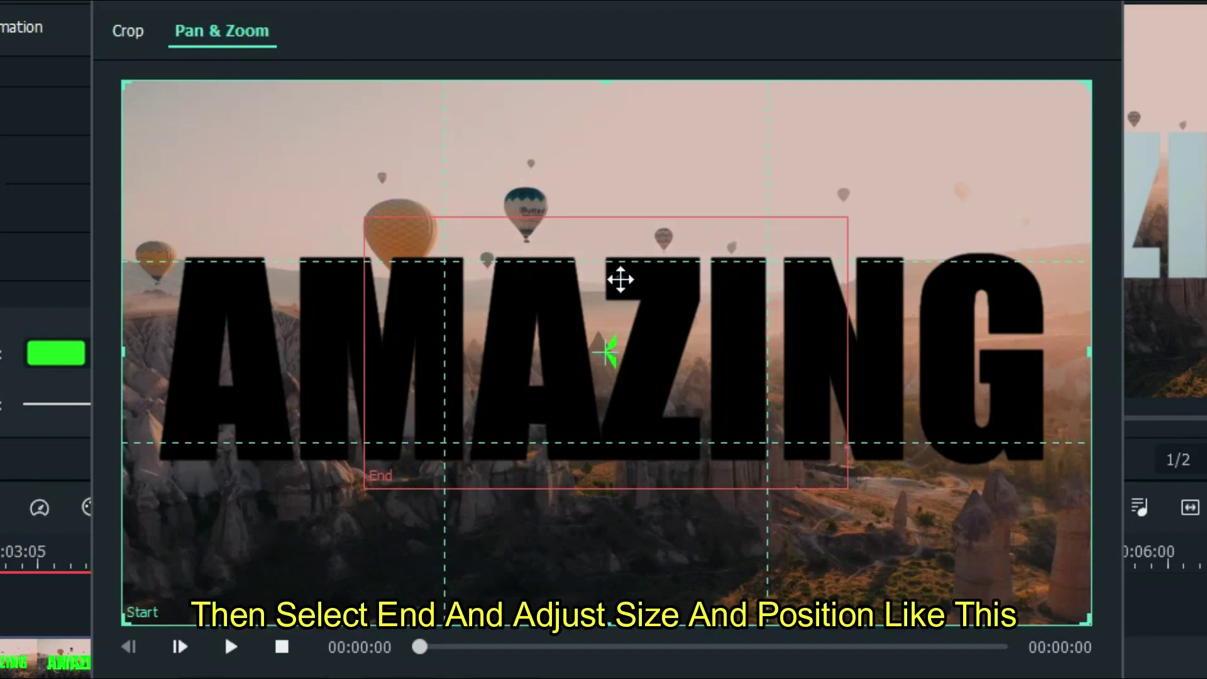
{"action": "left_click", "coordinate": [619, 280]}
{"action": "left_click_drag", "start_coordinate": [840, 223], "coordinate": [675, 434]}
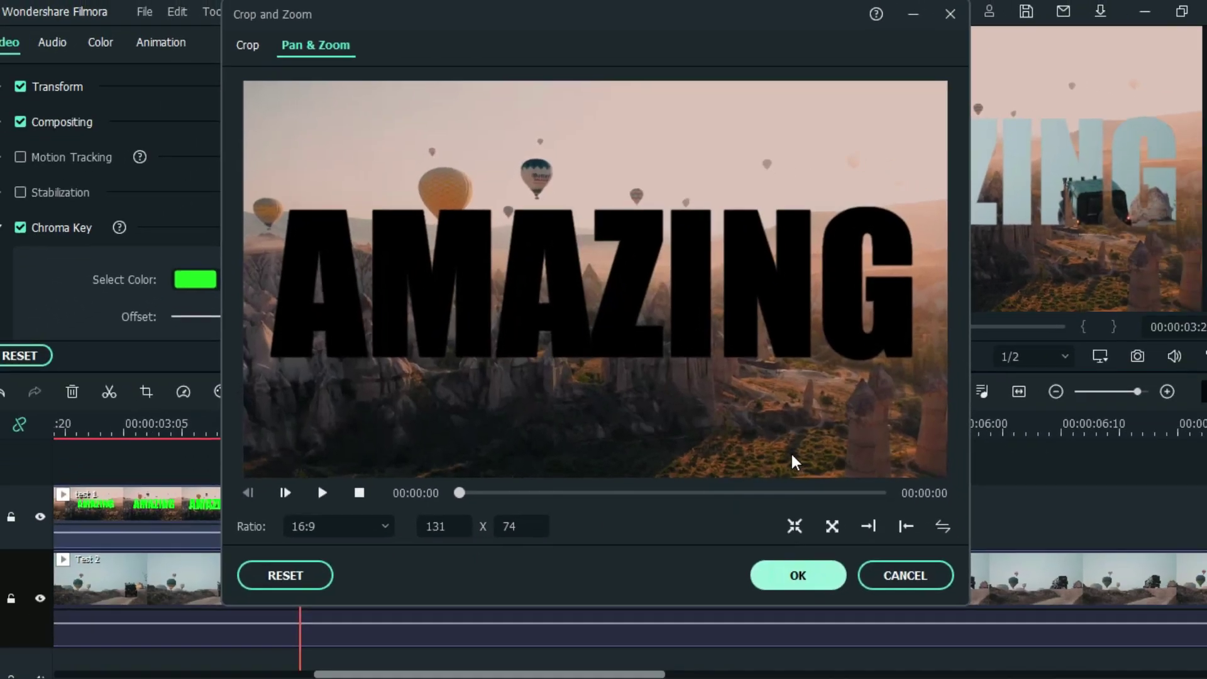
Apply the pan-and-zoom, then play the edit from the start to preview the zoom.
{"action": "left_click", "coordinate": [797, 574]}
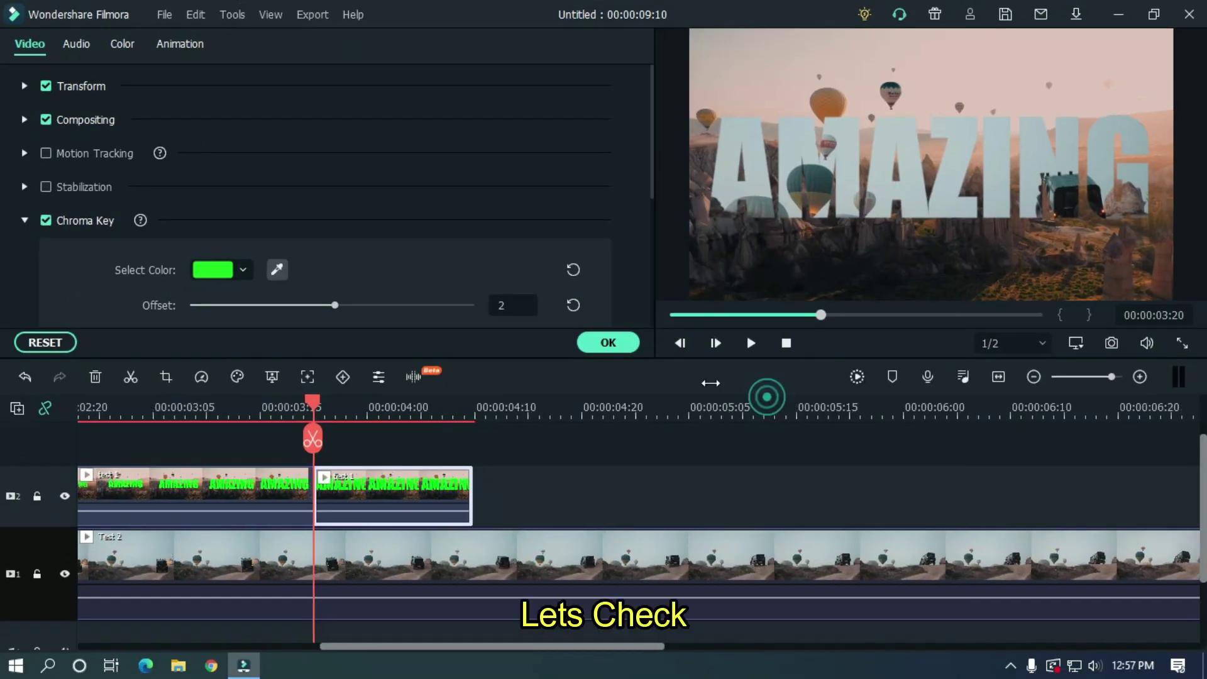
{"action": "scroll", "coordinate": [787, 432], "scroll_direction": "down", "scroll_amount": 3}
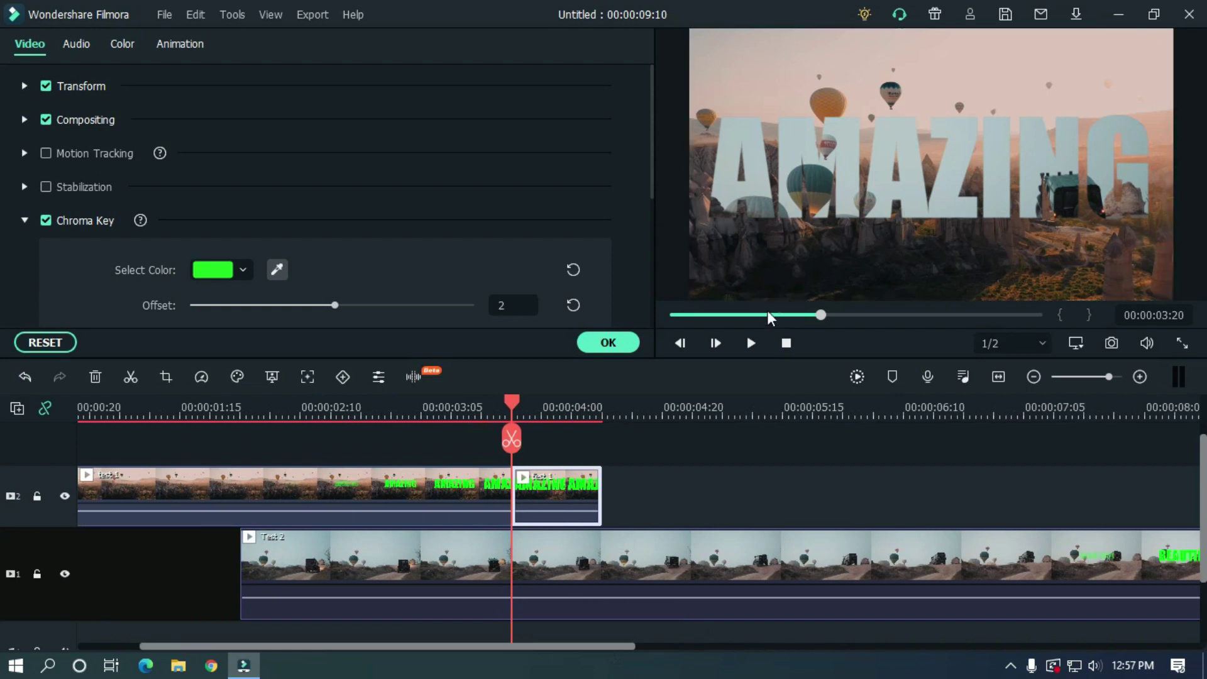
{"action": "key", "text": "Home"}
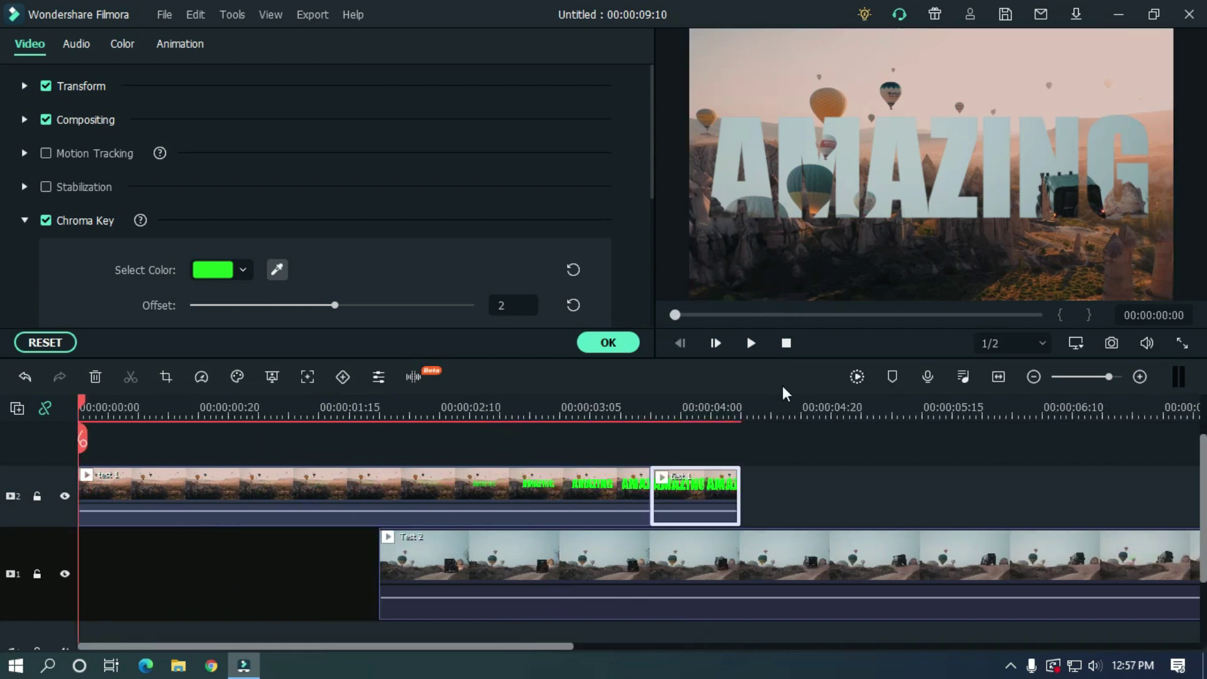
{"action": "key", "text": "space"}
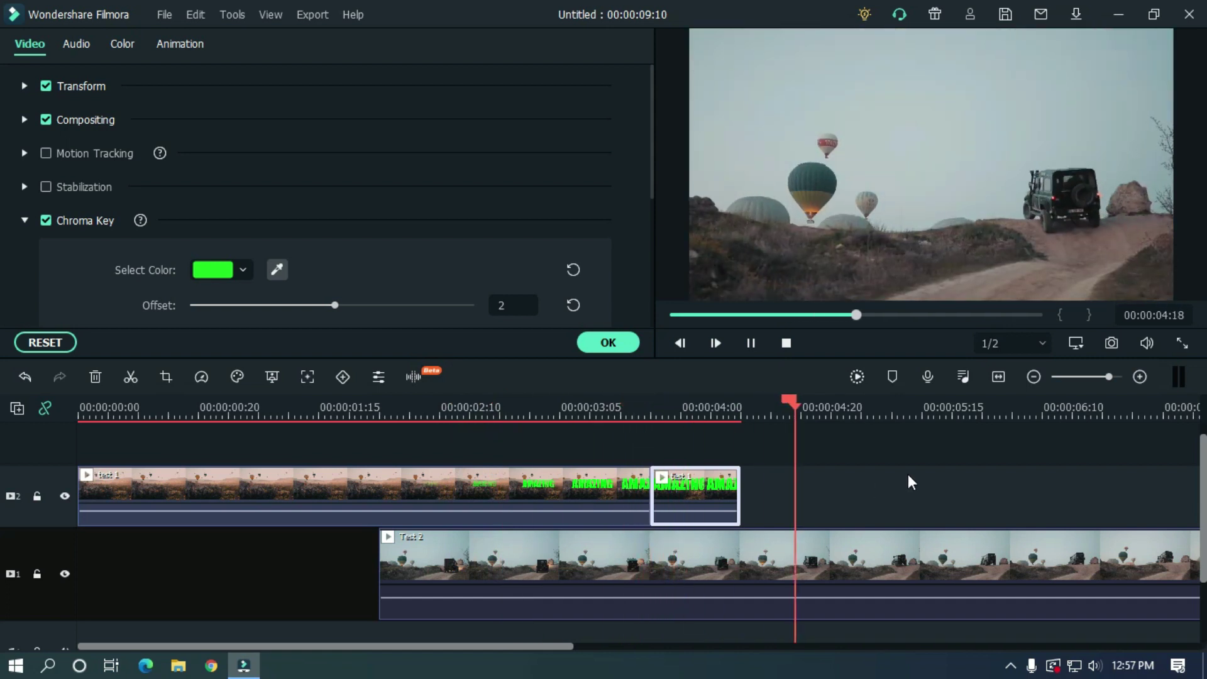
{"action": "key", "text": "space"}
{"action": "scroll", "coordinate": [902, 434], "scroll_direction": "down", "scroll_amount": 3}
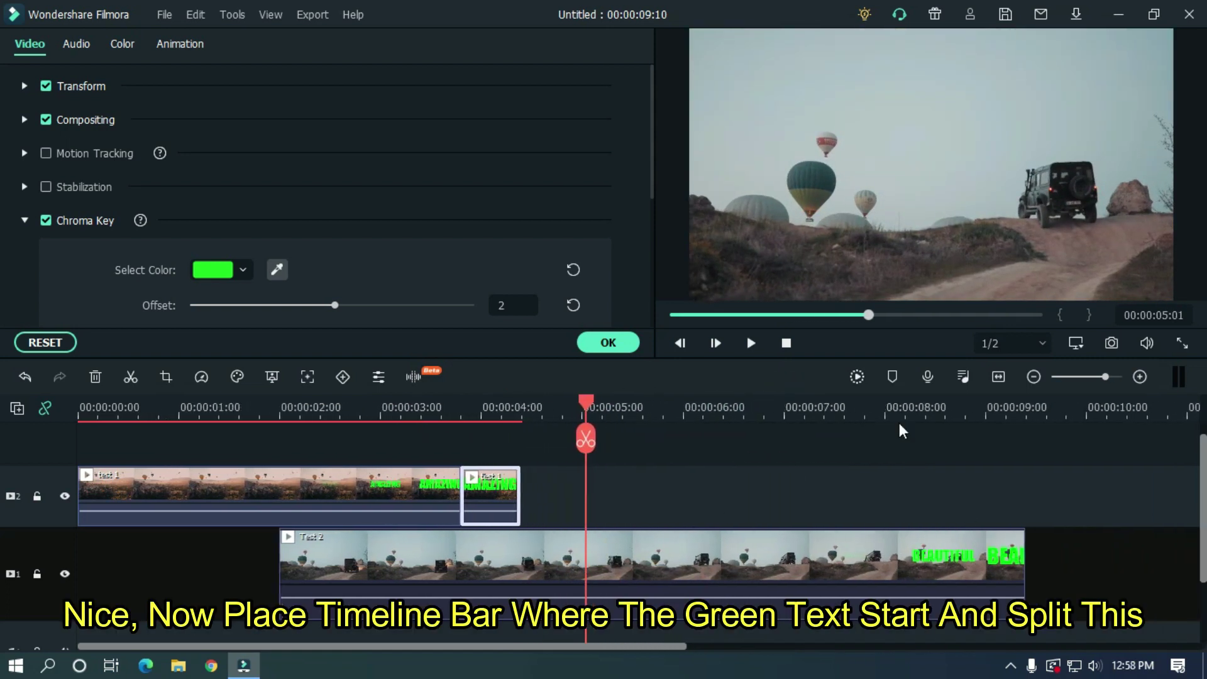
Split Test 2 at 00:00:06:23 where the green text starts and move that tail to track 2.
{"action": "left_click_drag", "start_coordinate": [506, 653], "coordinate": [576, 653]}
{"action": "left_click_drag", "start_coordinate": [513, 407], "coordinate": [649, 416]}
{"action": "left_click", "coordinate": [669, 538]}
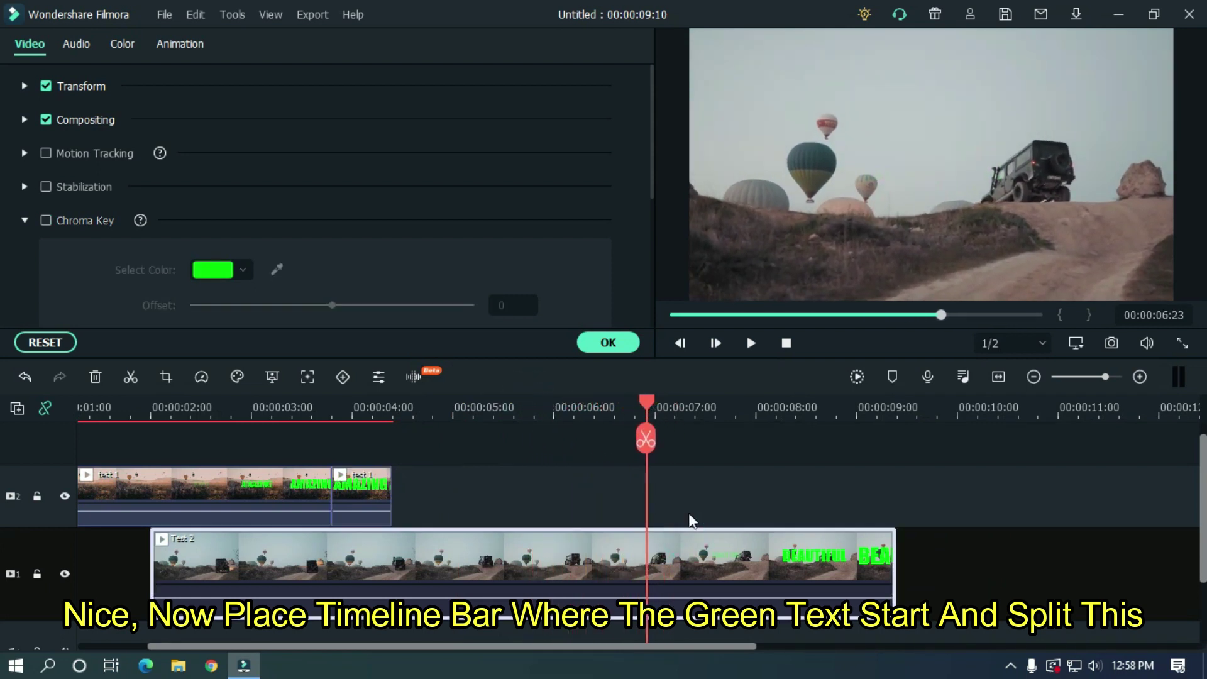
{"action": "left_click", "coordinate": [647, 438]}
{"action": "left_click_drag", "start_coordinate": [701, 589], "coordinate": [724, 508]}
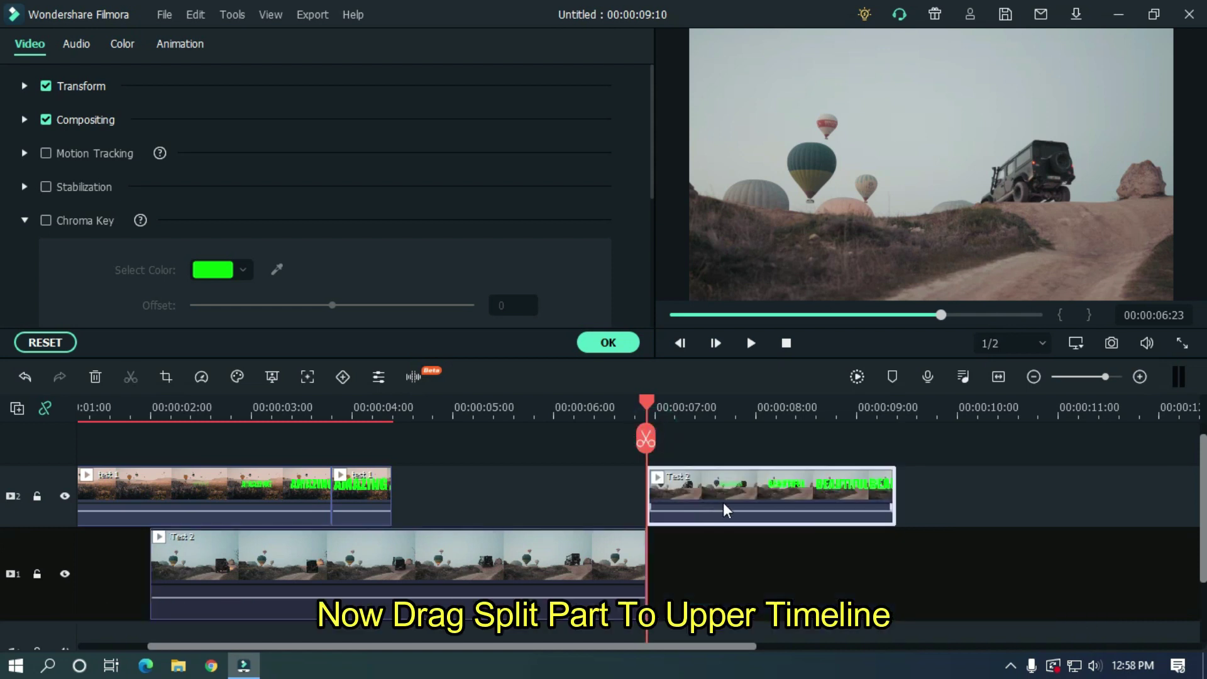
{"action": "left_click", "coordinate": [607, 347]}
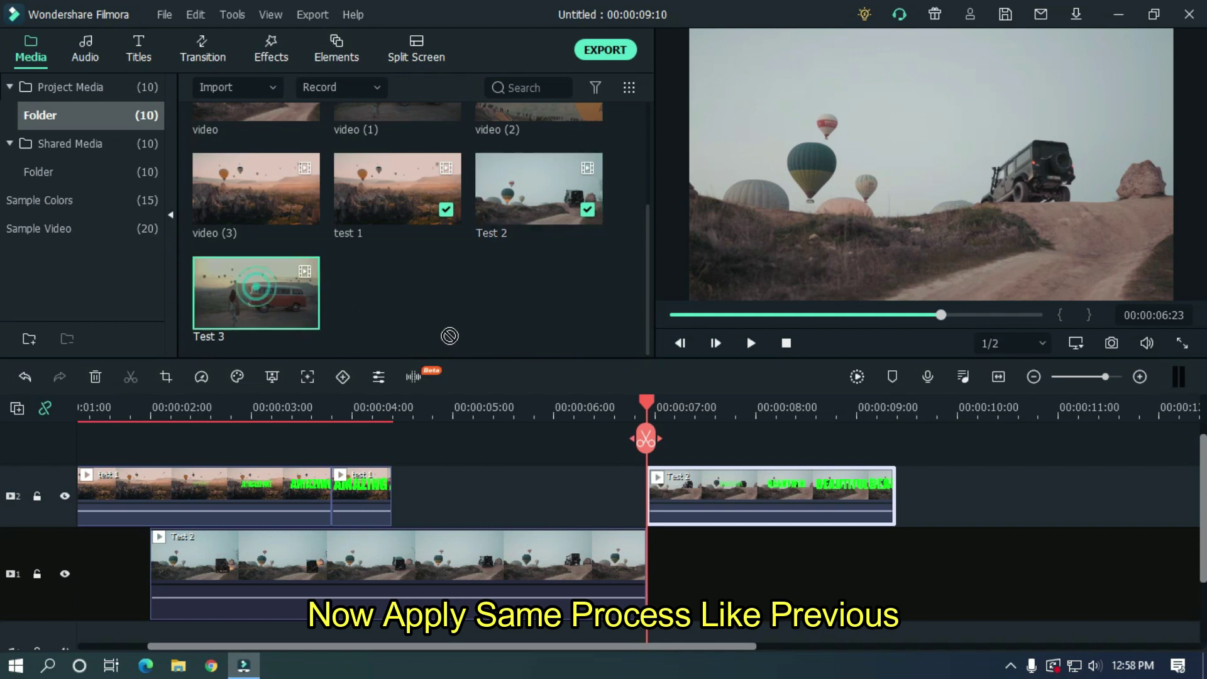
Add Test 3 after Test 2 on the lower track and apply pan-and-zoom to the last Test 2 piece.
{"action": "left_click_drag", "start_coordinate": [449, 335], "coordinate": [658, 571]}
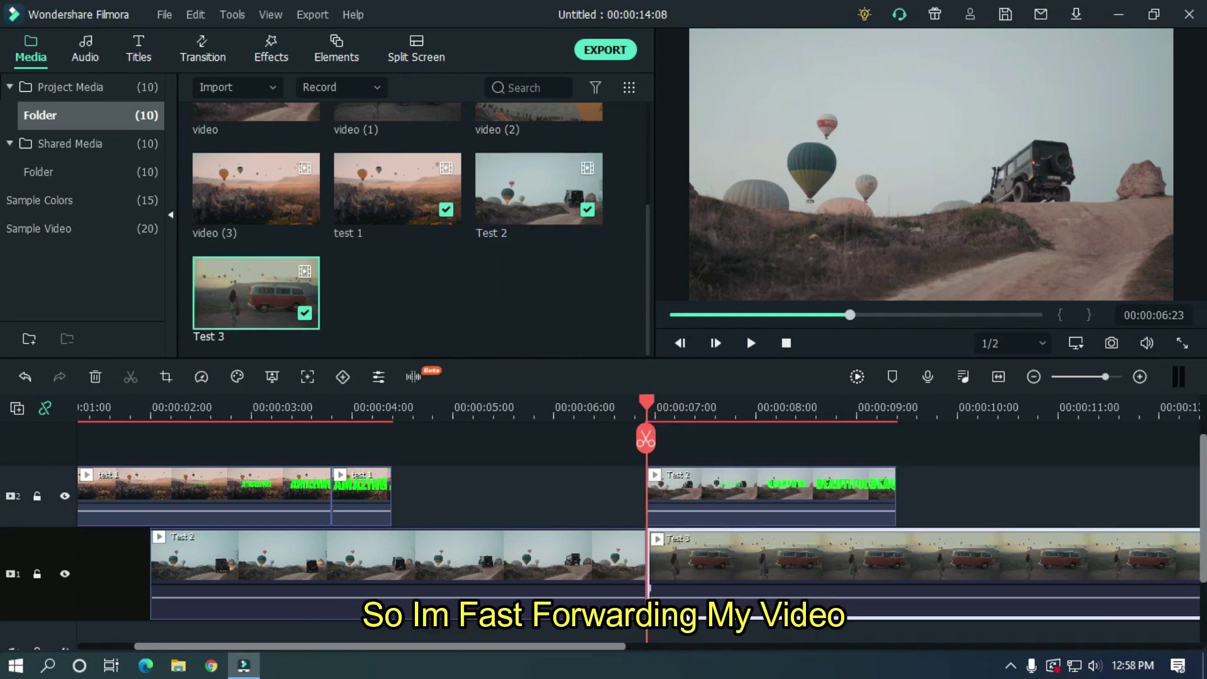
{"action": "left_click_drag", "start_coordinate": [607, 642], "coordinate": [746, 642]}
{"action": "double_click", "coordinate": [531, 485]}
{"action": "scroll", "coordinate": [287, 416], "scroll_direction": "up", "scroll_amount": 3}
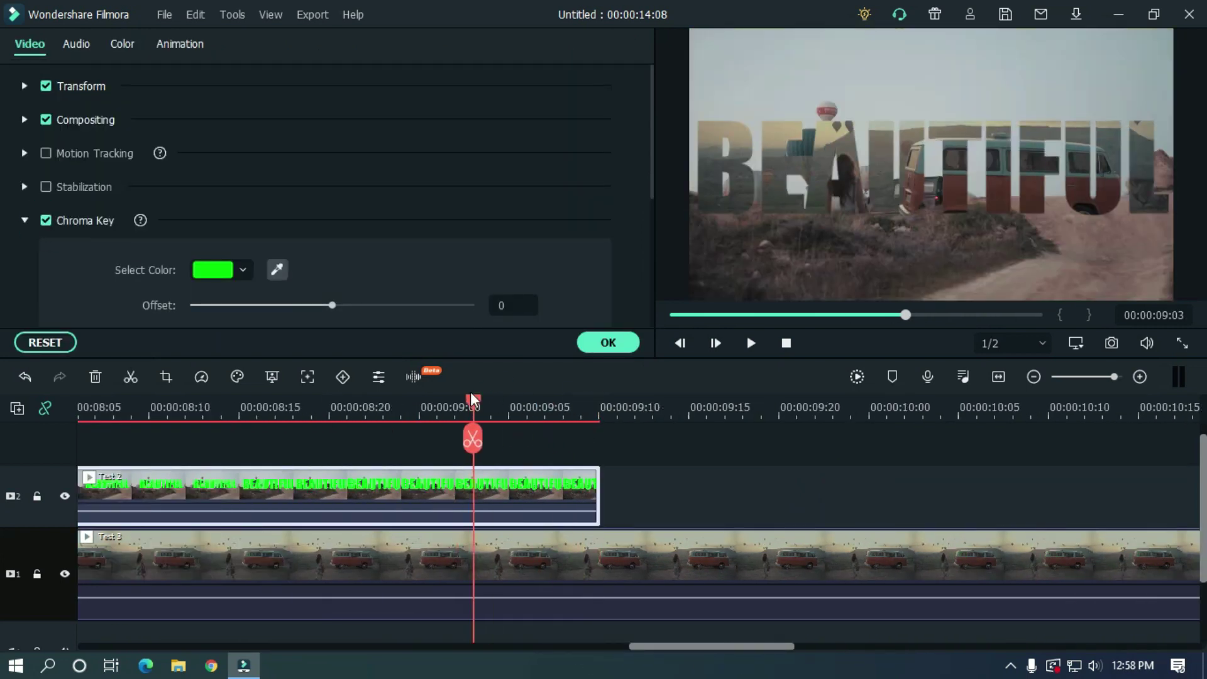
{"action": "left_click", "coordinate": [166, 377]}
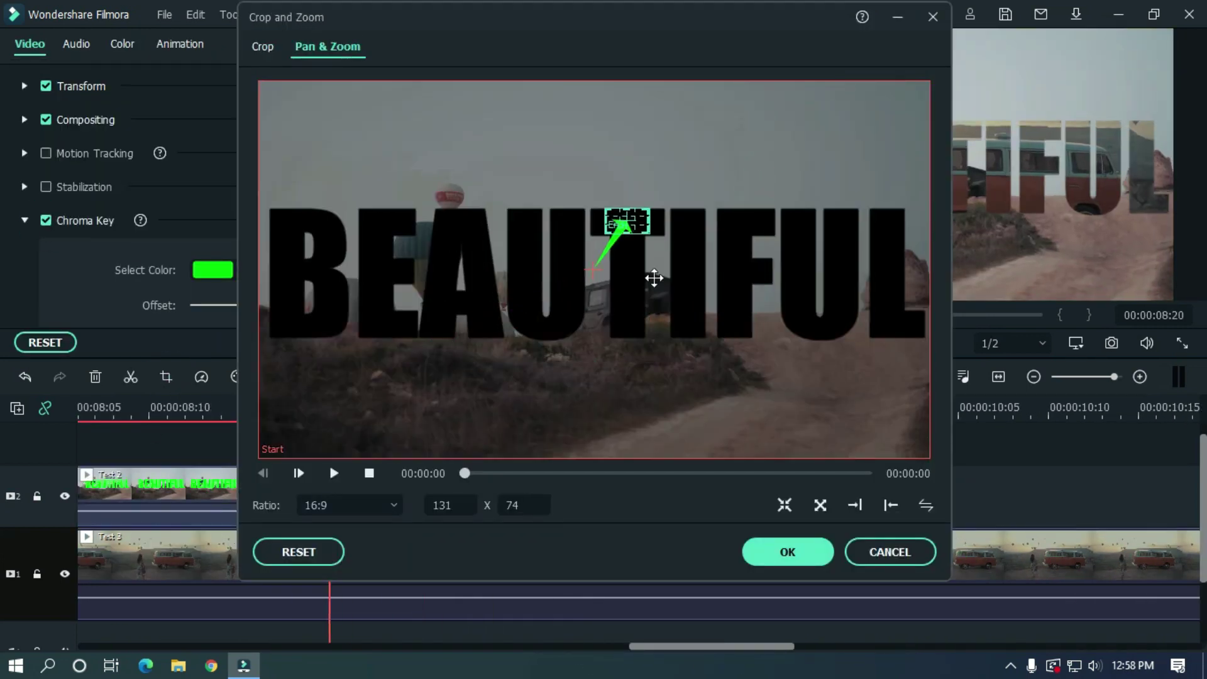
{"action": "left_click", "coordinate": [785, 552]}
Add video (2) after Test 3 on the lower track.
{"action": "left_click", "coordinate": [568, 407]}
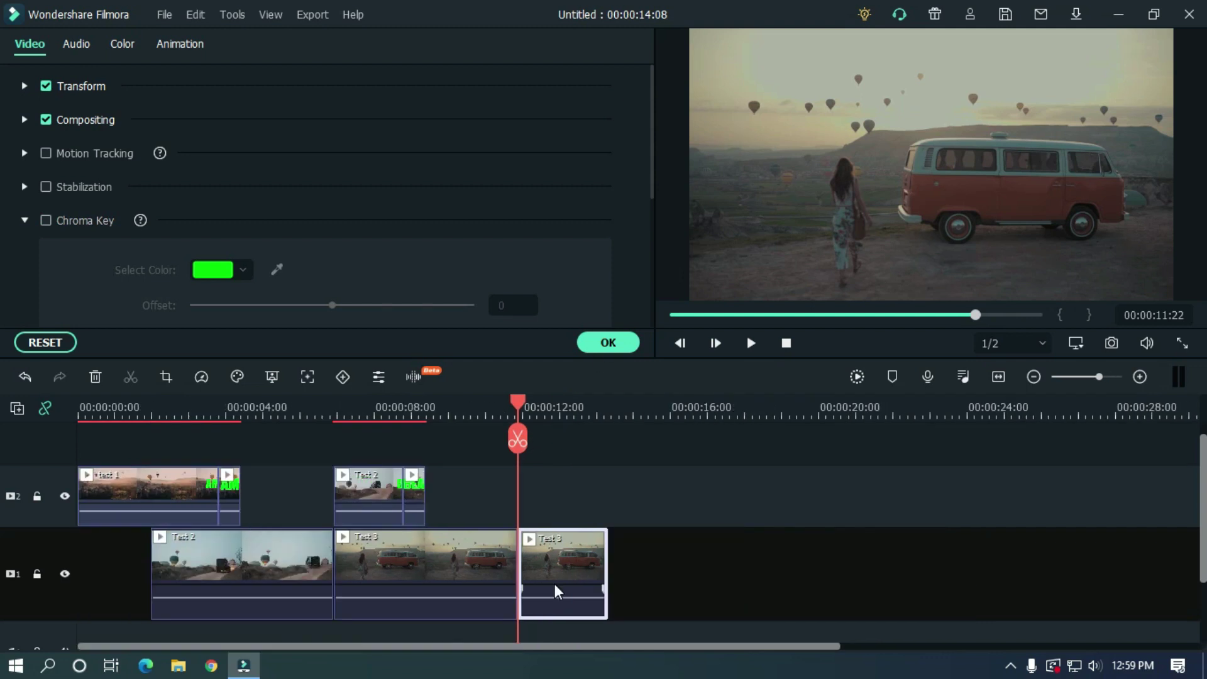
{"action": "scroll", "coordinate": [520, 151], "scroll_direction": "up", "scroll_amount": 2}
{"action": "left_click_drag", "start_coordinate": [520, 151], "coordinate": [565, 563]}
{"action": "left_click", "coordinate": [733, 409]}
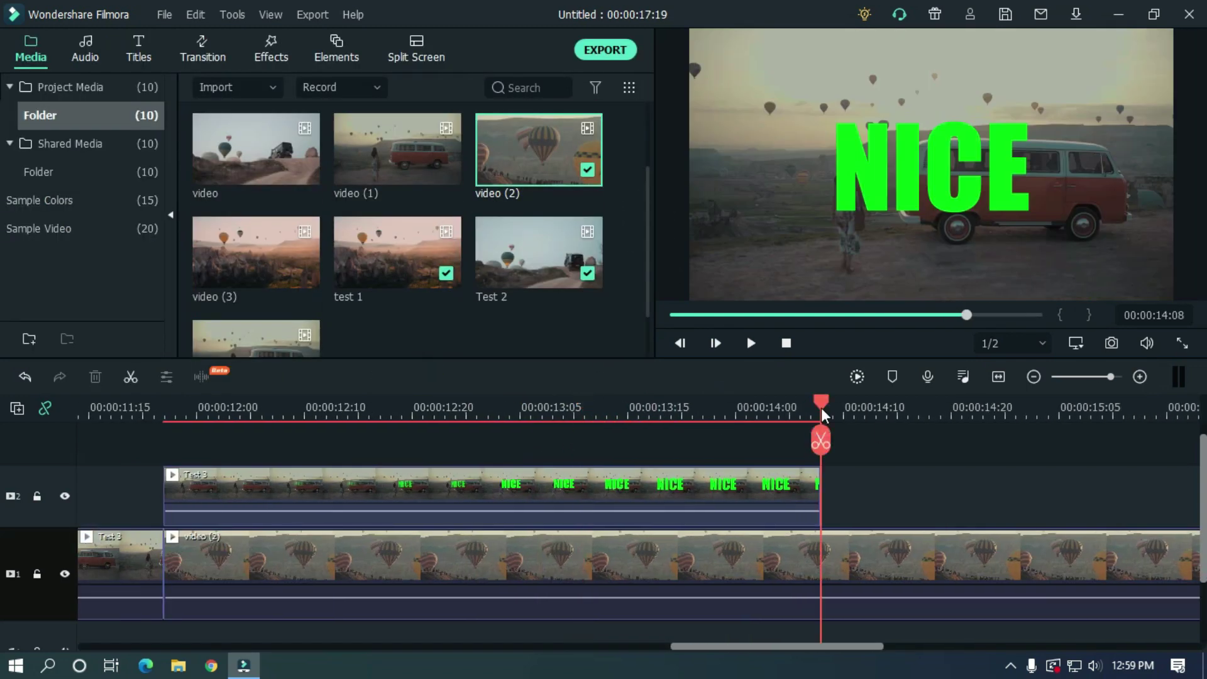
{"action": "scroll", "coordinate": [835, 403], "scroll_direction": "down", "scroll_amount": 3}
Split Test 3 at NICE, zoom its last piece into a dark letter, and render a preview.
{"action": "left_click_drag", "start_coordinate": [834, 402], "coordinate": [751, 389]}
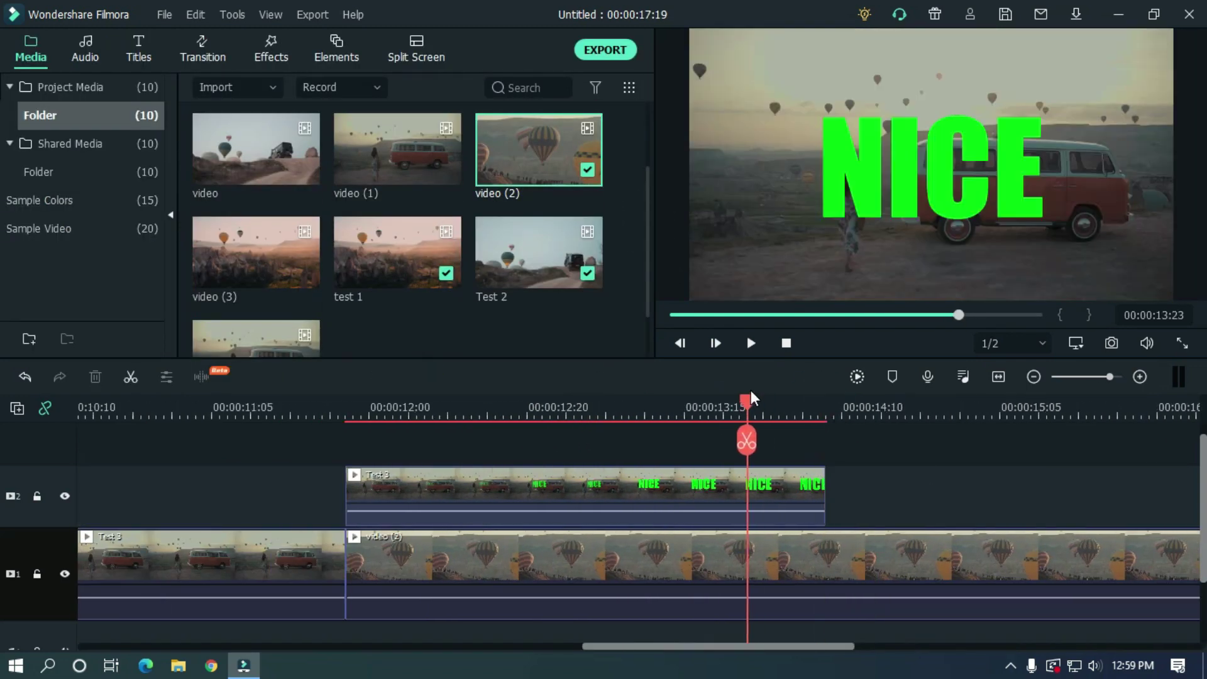
{"action": "left_click", "coordinate": [723, 487]}
{"action": "left_click", "coordinate": [715, 441]}
{"action": "key", "text": "alt+c"}
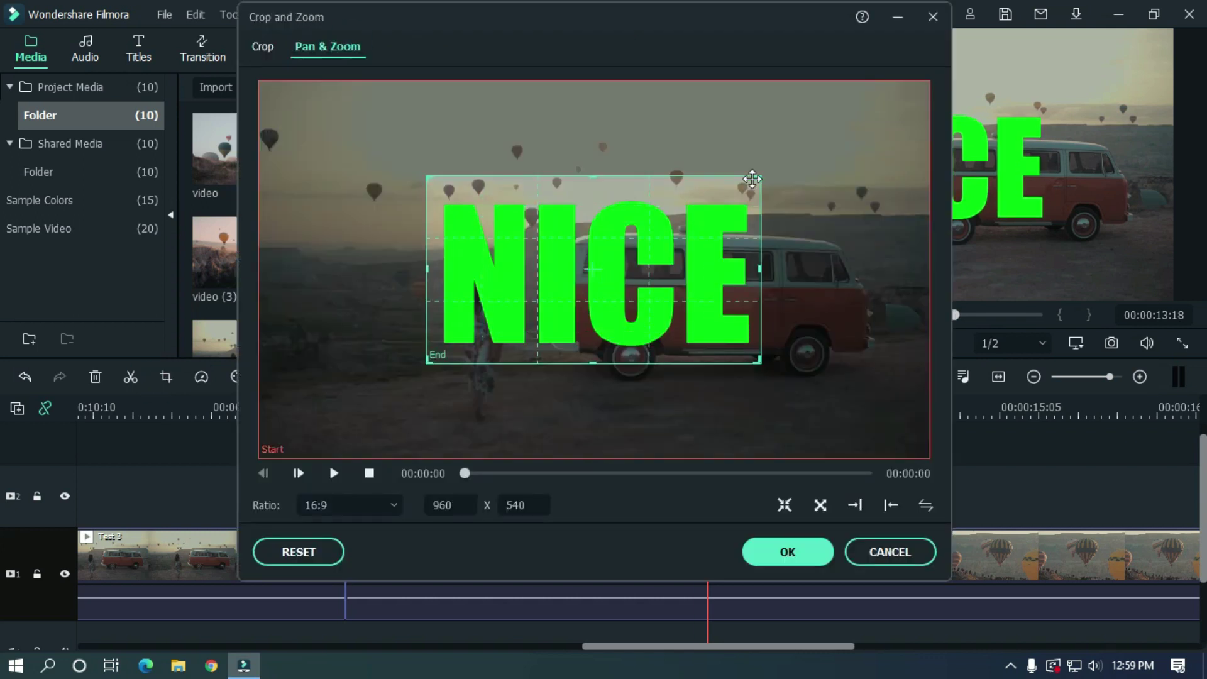
{"action": "left_click_drag", "start_coordinate": [597, 305], "coordinate": [693, 235]}
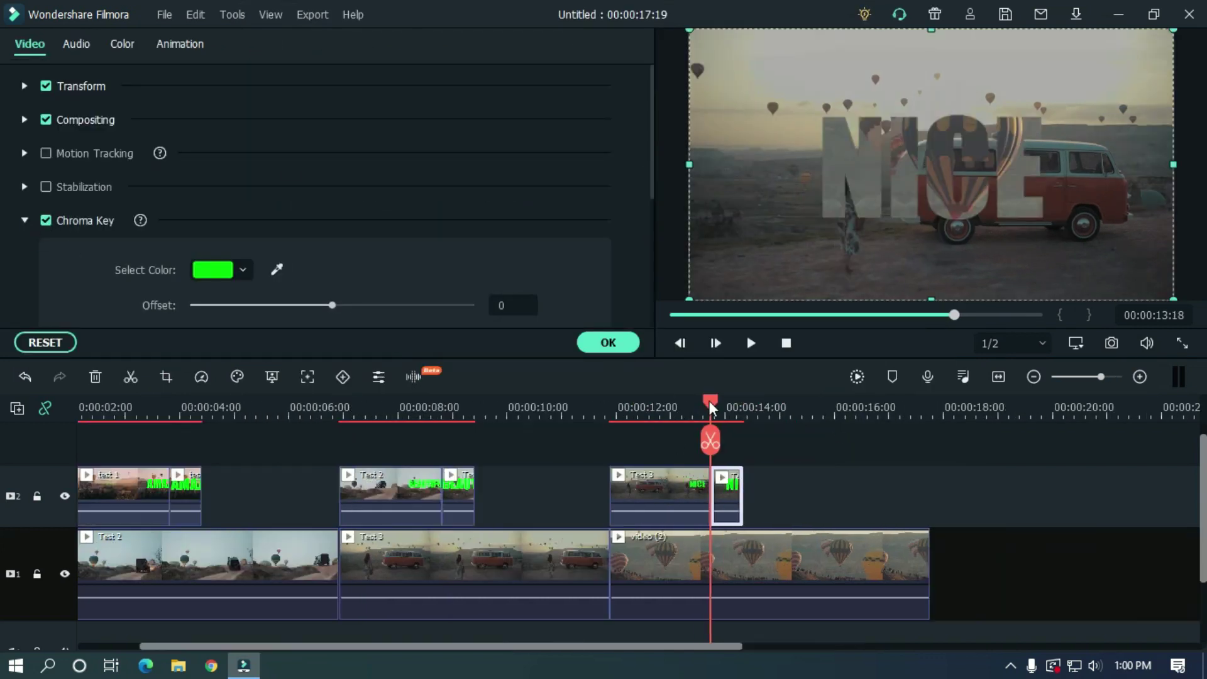
{"action": "left_click", "coordinate": [858, 376]}
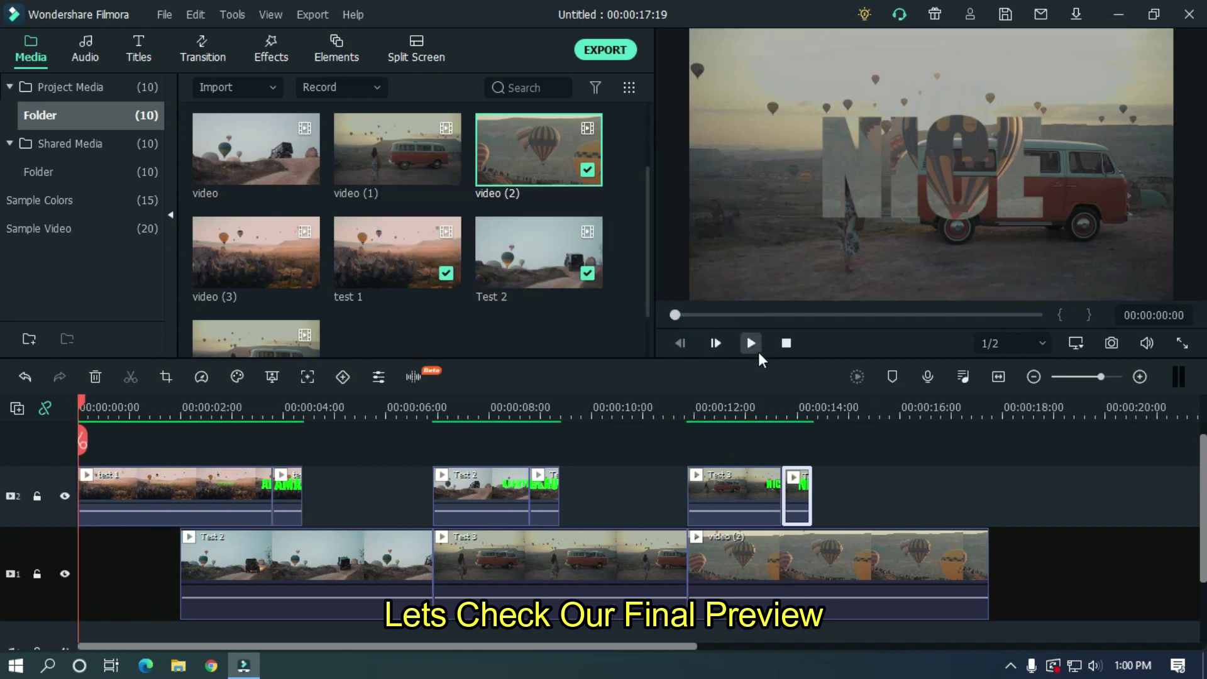
{"action": "left_click", "coordinate": [756, 350]}
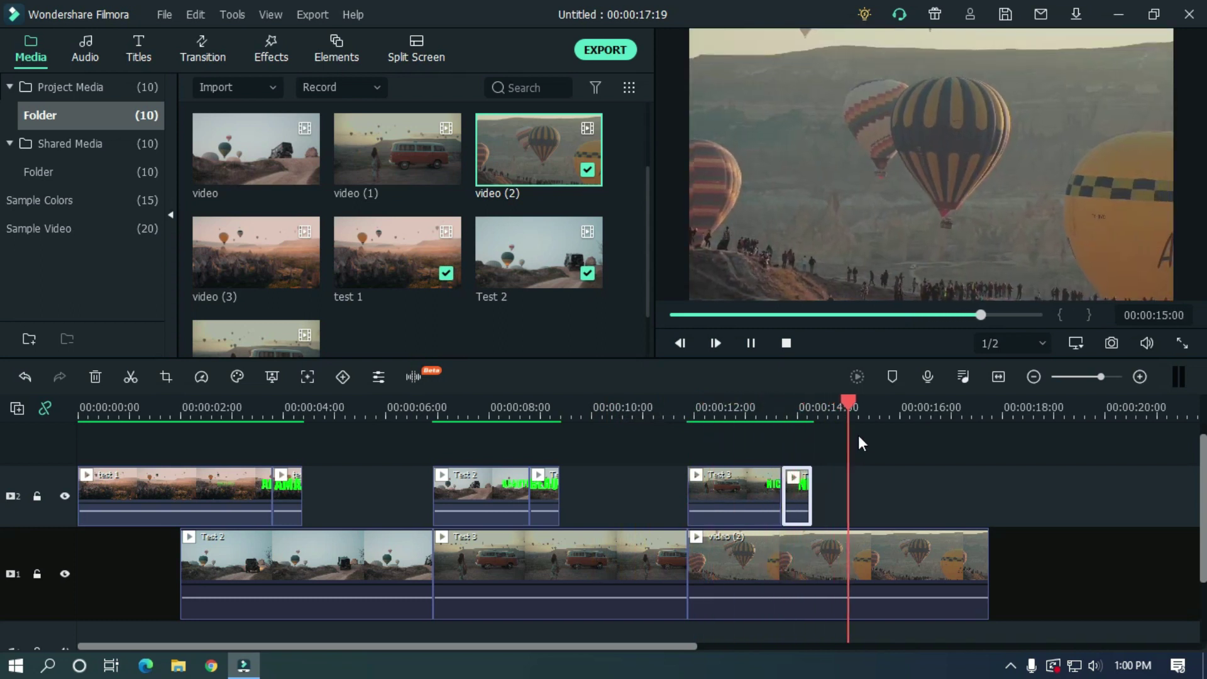
{"action": "scroll", "coordinate": [849, 407], "scroll_direction": "down", "scroll_amount": 2}
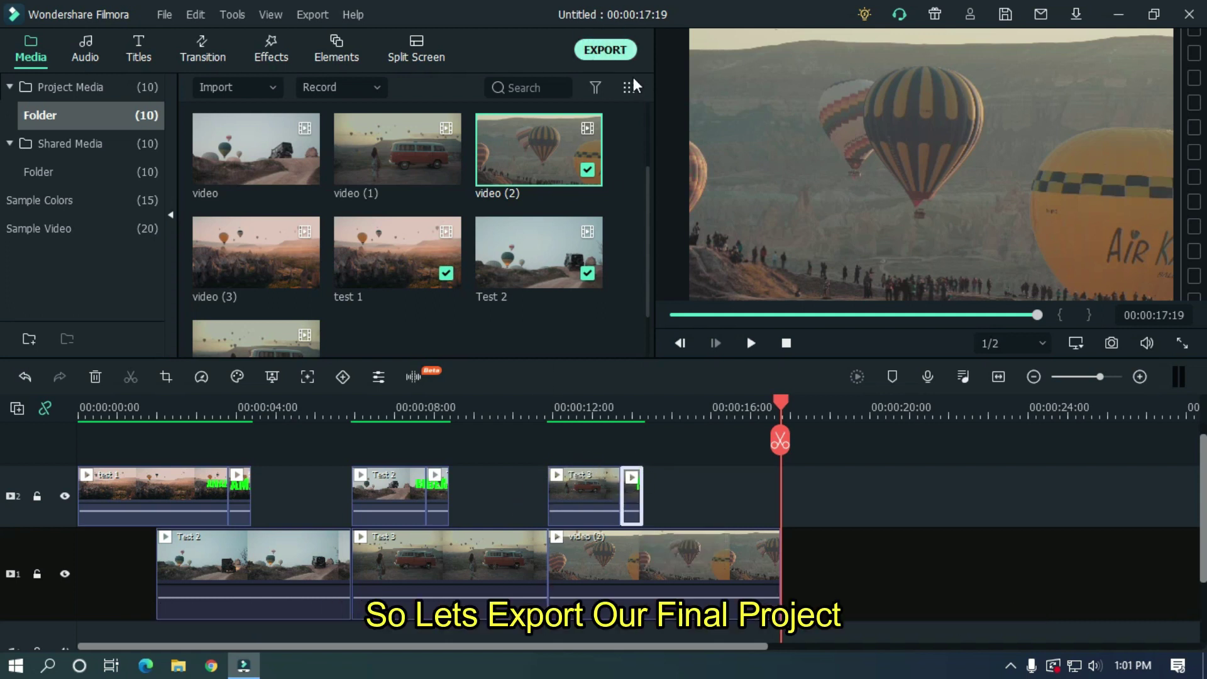
Open Export and name the local MP4 output Final Output at 1920x1080, 25 fps.
{"action": "key", "text": "ctrl+e"}
{"action": "type", "text": "Final Output"}
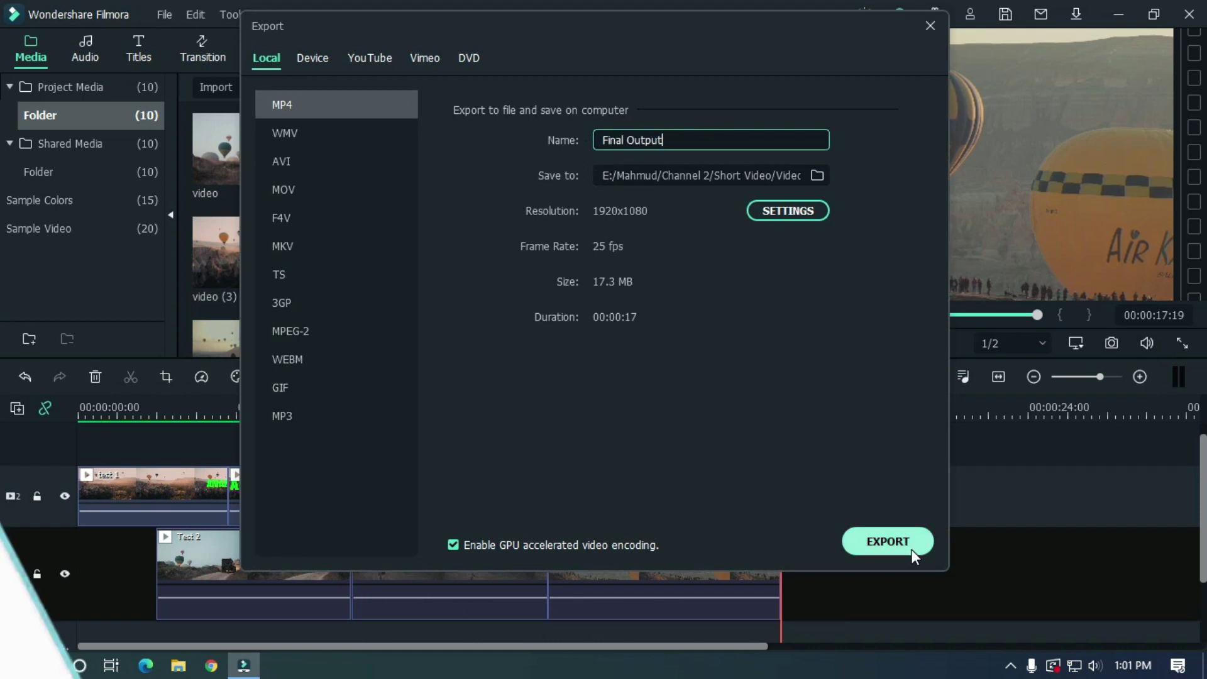